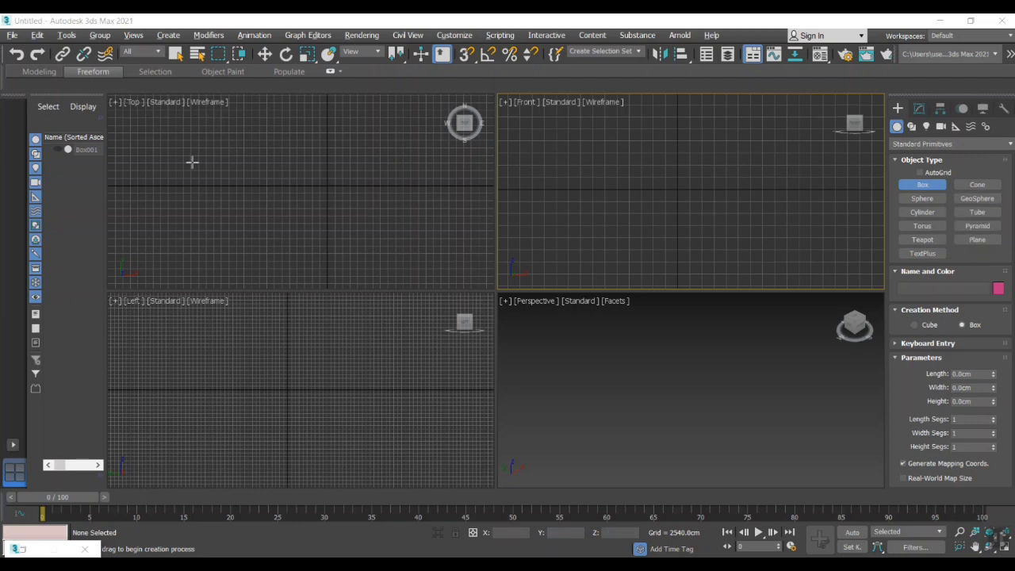
- Create a standard-primitive box about 1566 × 2313 cm and 766 cm tall in the Top view
left_click(1009, 143)
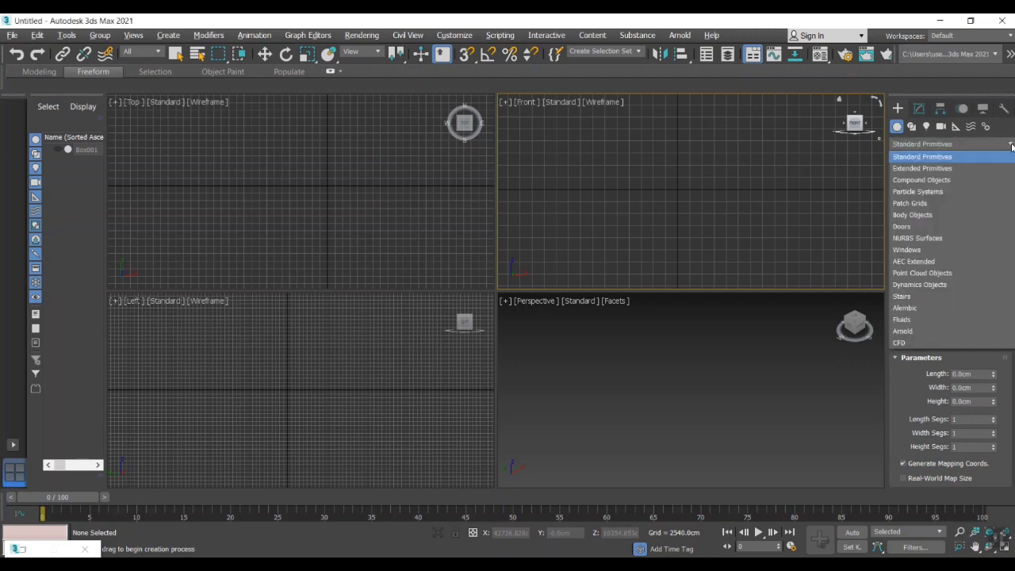
left_click(919, 158)
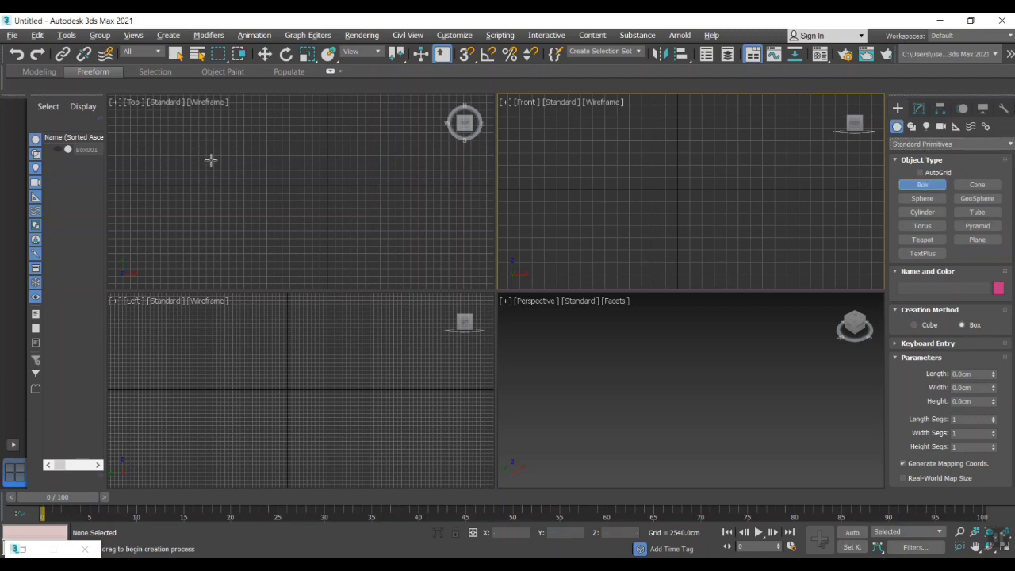
left_click_drag(205, 161, 275, 207)
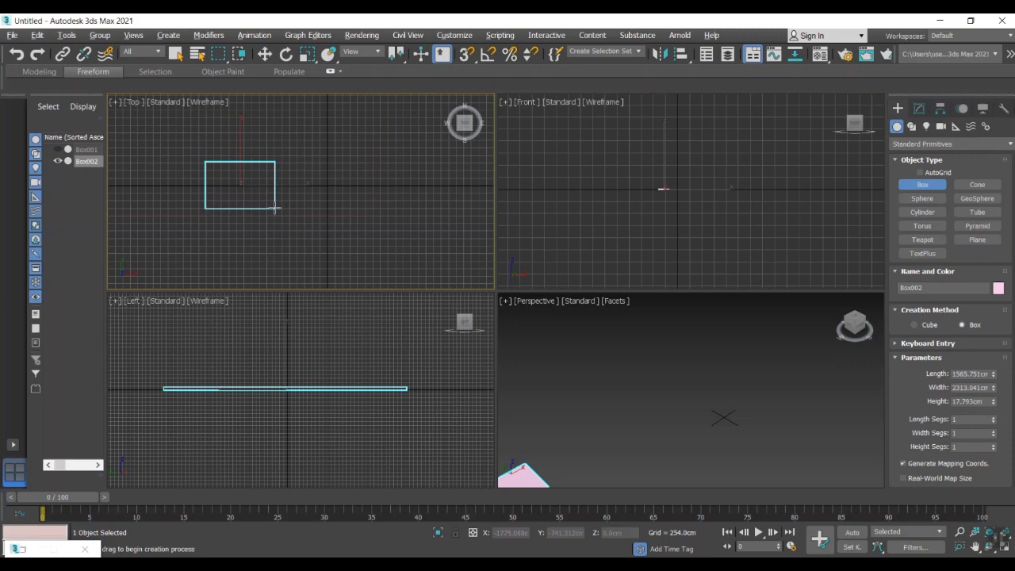
left_click(266, 185)
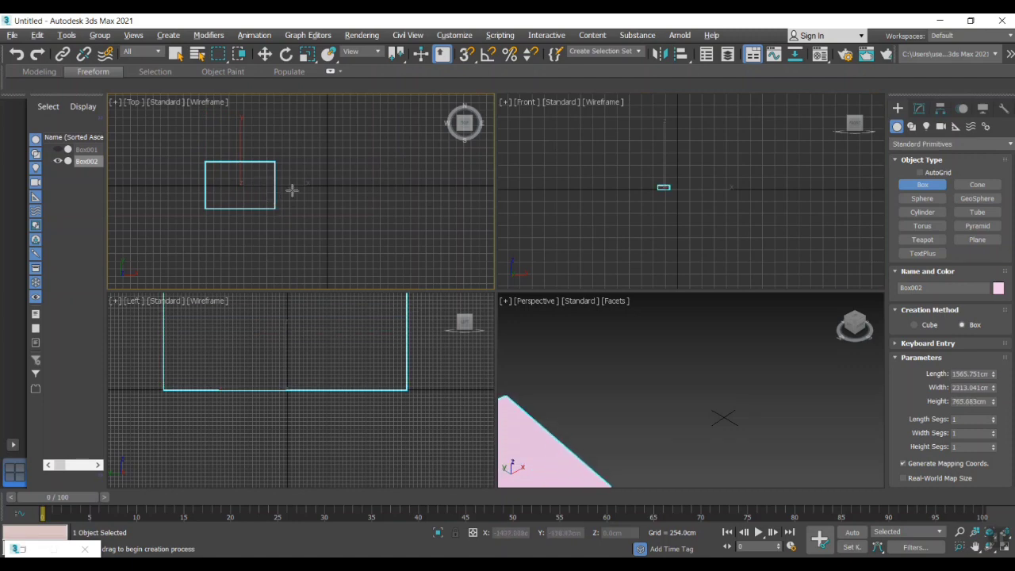
scroll(623, 353, "down", 5)
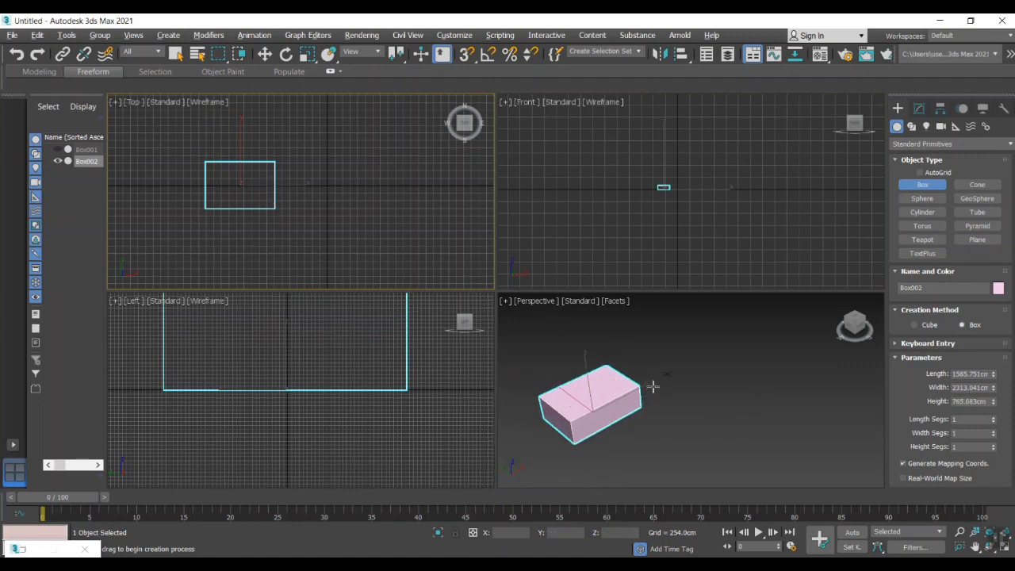
key("w")
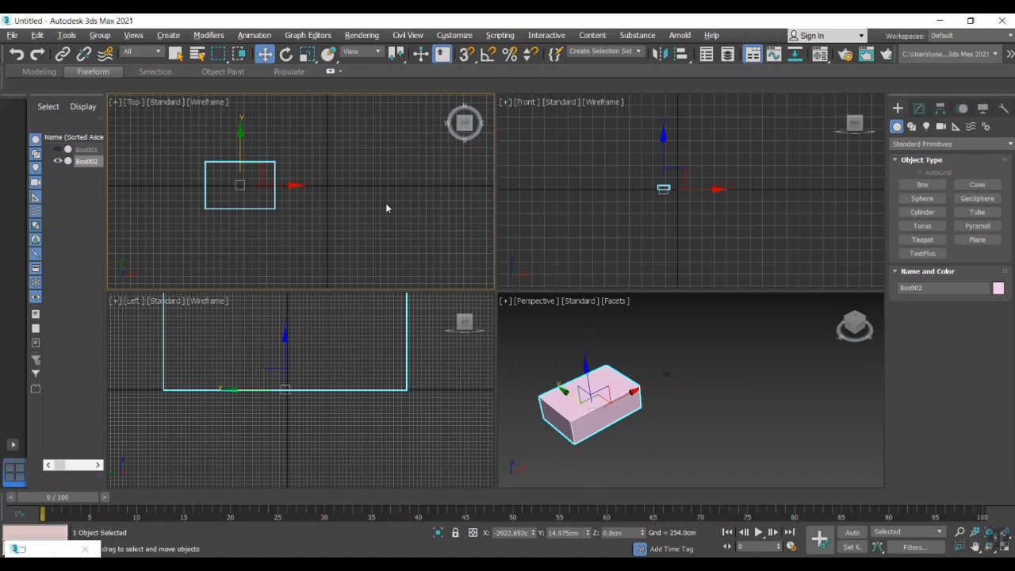
- Zoom extents in the Top, Front, Left and Perspective views to frame the box
left_click(386, 207)
key("z")
left_click(644, 200)
key("z")
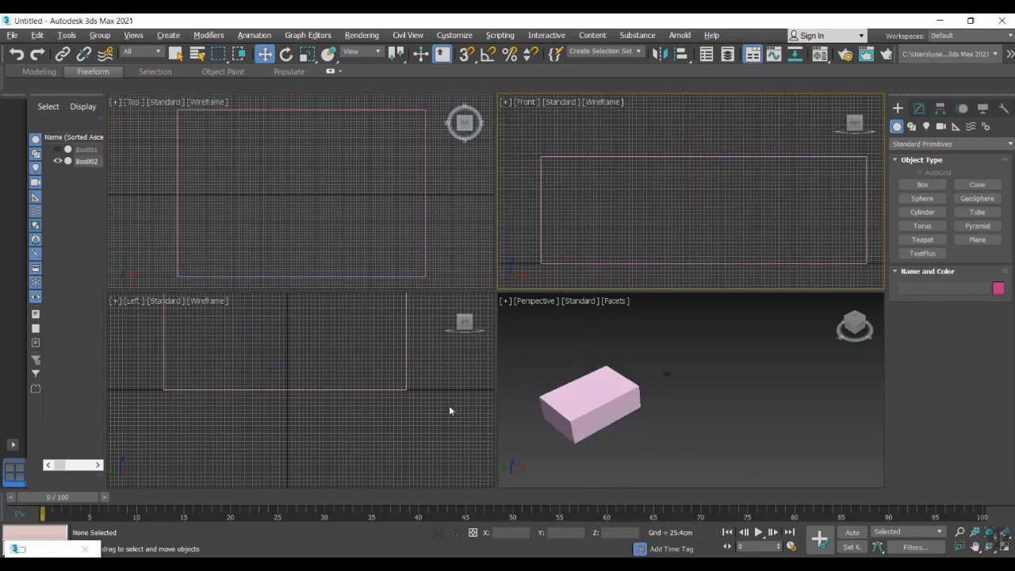
left_click(417, 411)
key("z")
left_click(660, 436)
key("z")
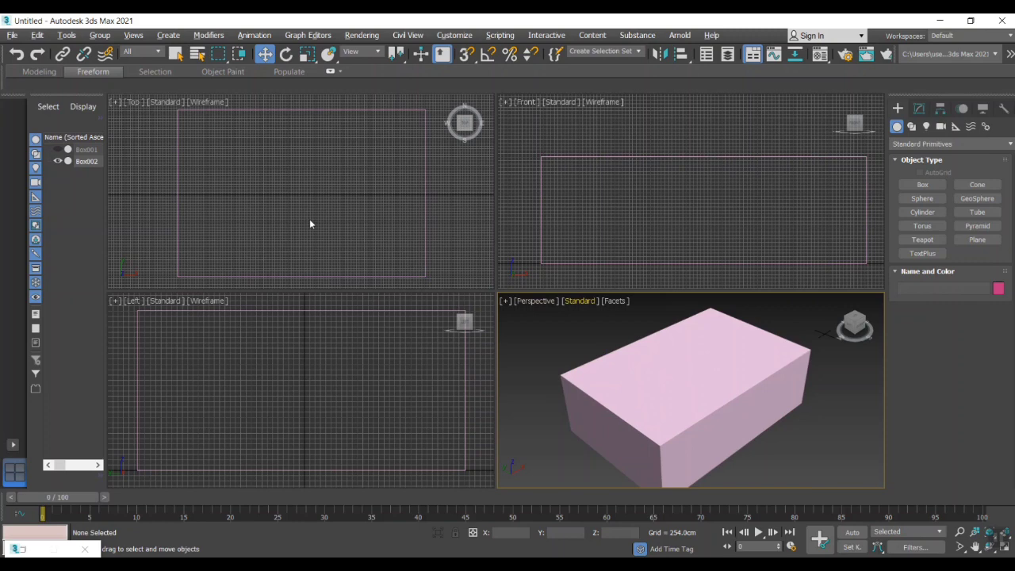
- Create a pointed cone about 481.63 cm radius and 1158 cm tall, centred on the box
left_click(977, 185)
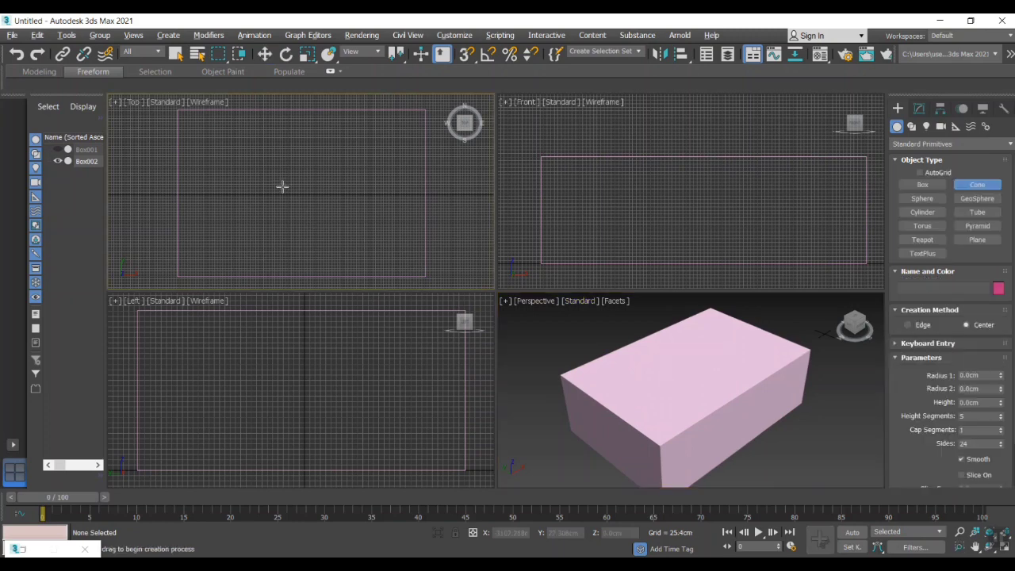
left_click_drag(289, 190, 301, 140)
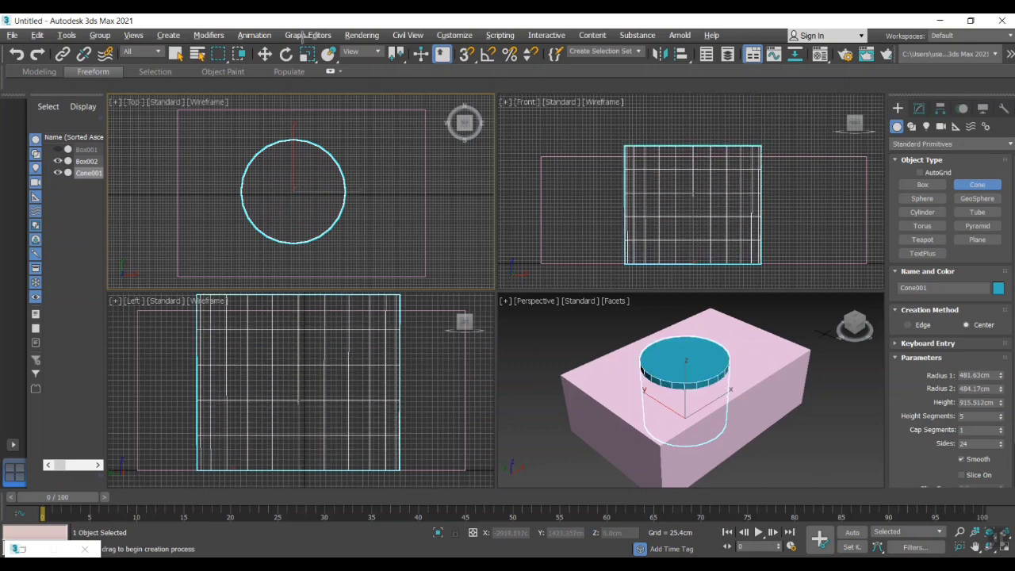
left_click(301, 135)
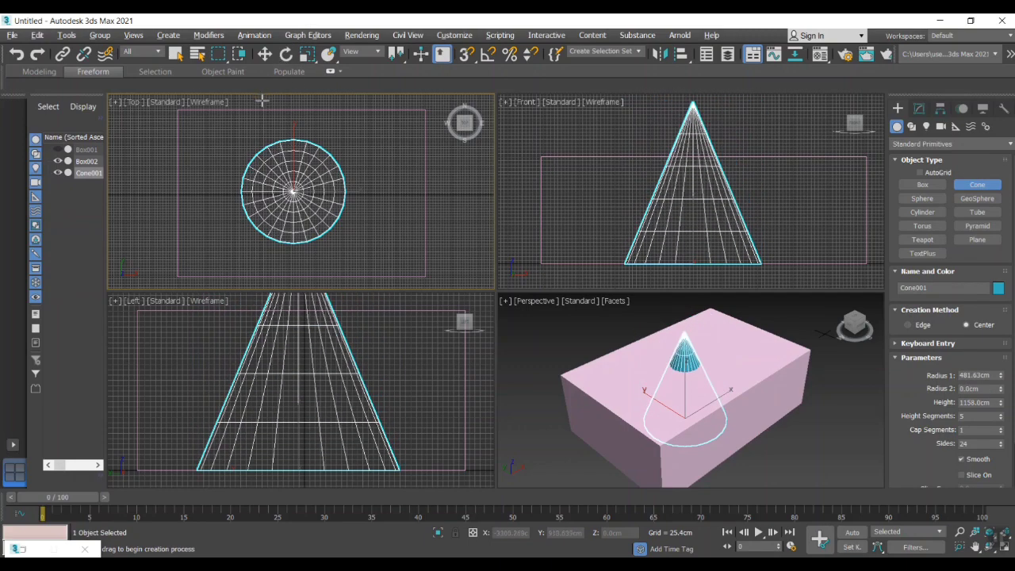
scroll(743, 394, "down", 5)
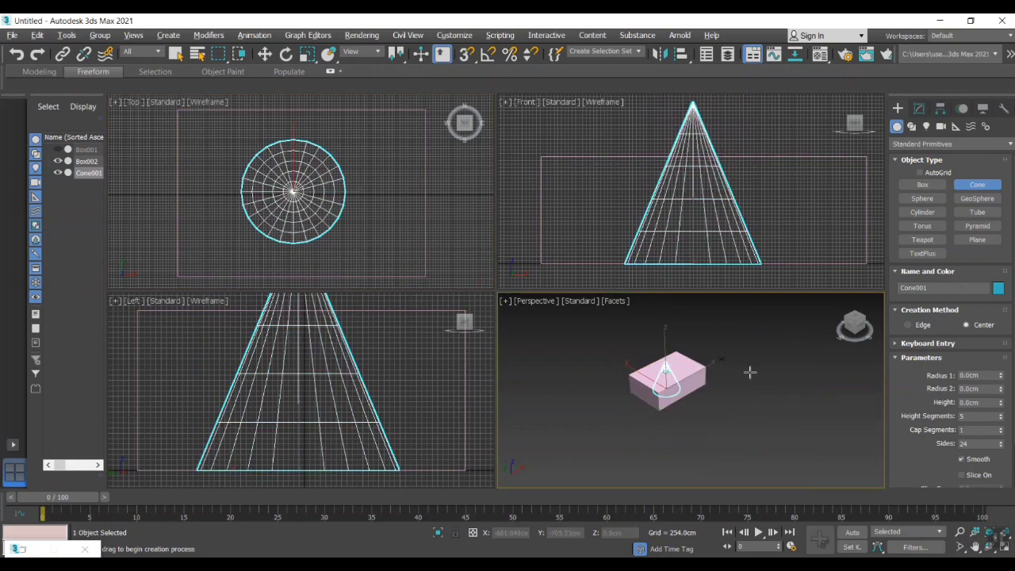
key("w")
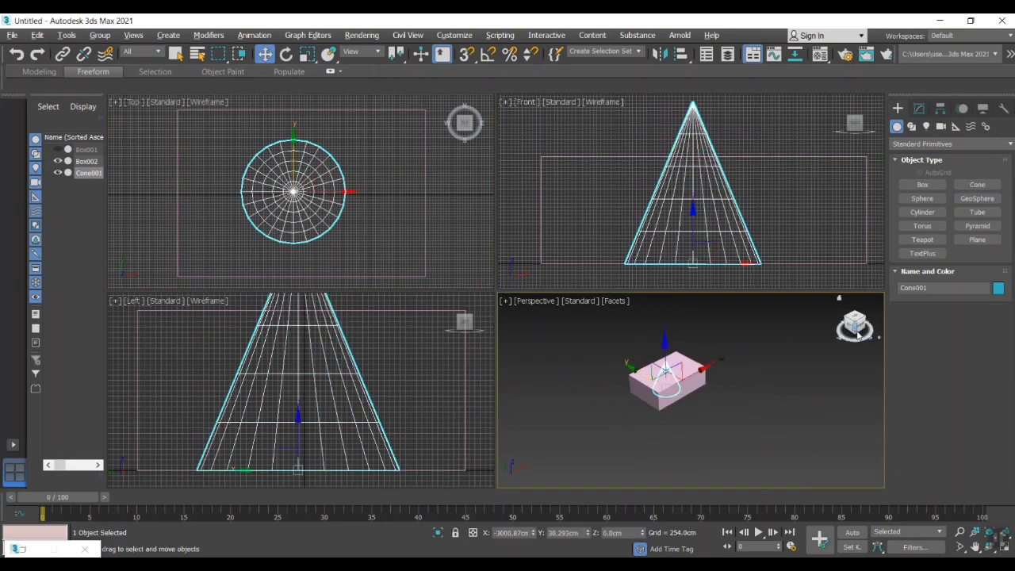
- Pan and zoom the Left and Top views to recentre the box and cone
scroll(670, 334, "up", 5)
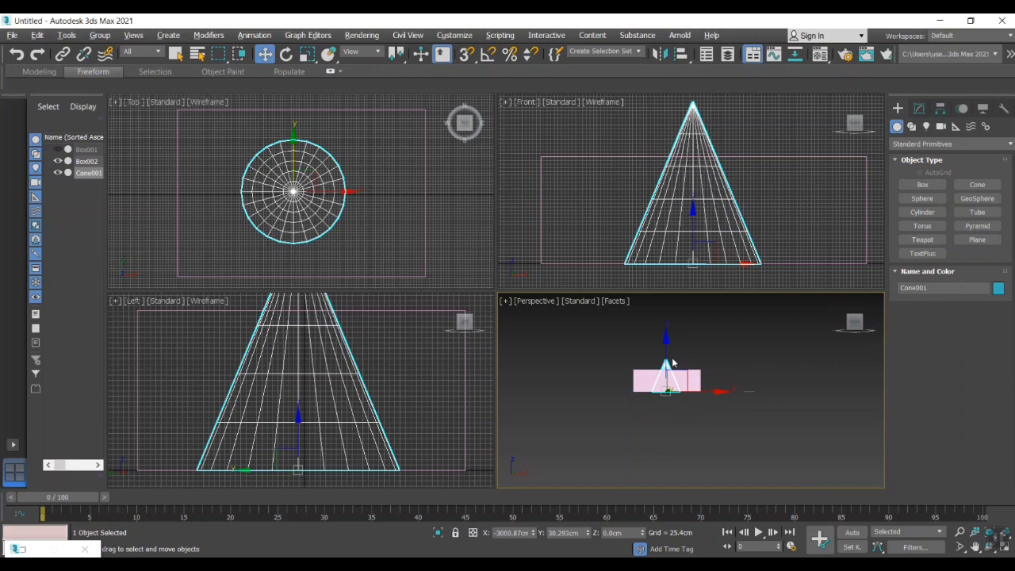
scroll(358, 235, "down", 1)
scroll(336, 333, "down", 3)
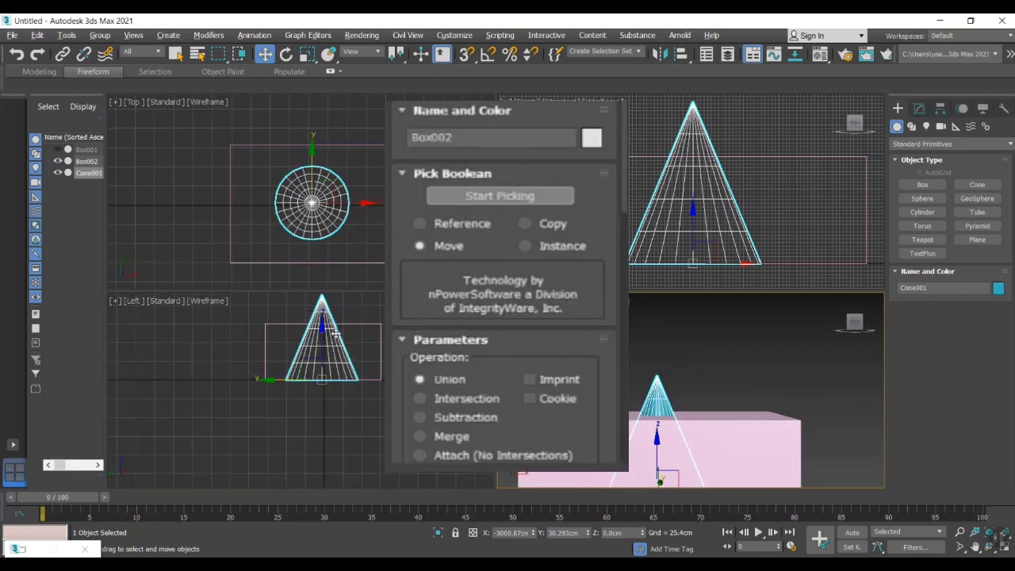
middle_click_drag(336, 333, 298, 417)
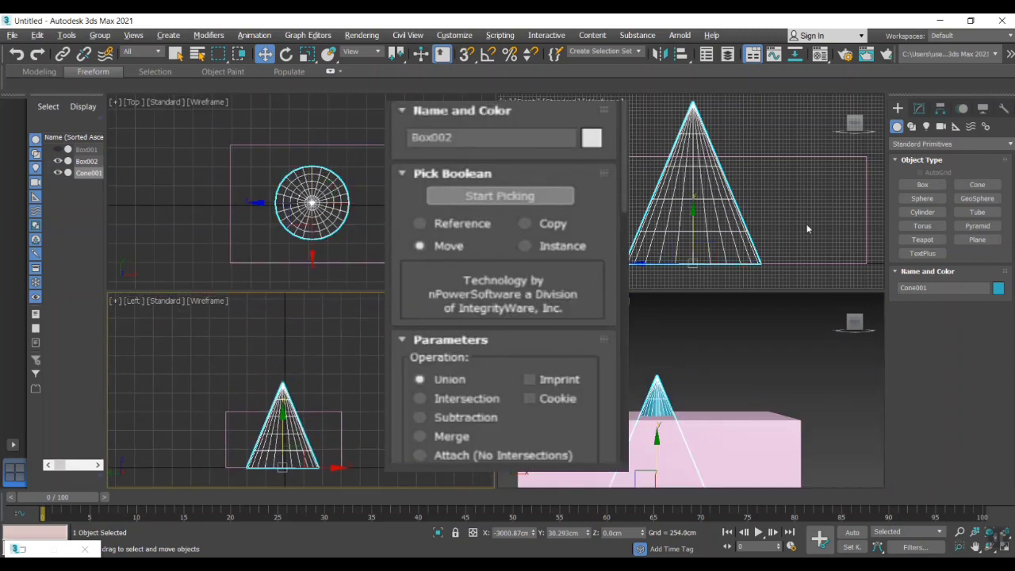
scroll(784, 228, "down", 2)
scroll(784, 227, "down", 1)
scroll(739, 394, "down", 2)
scroll(363, 207, "down", 2)
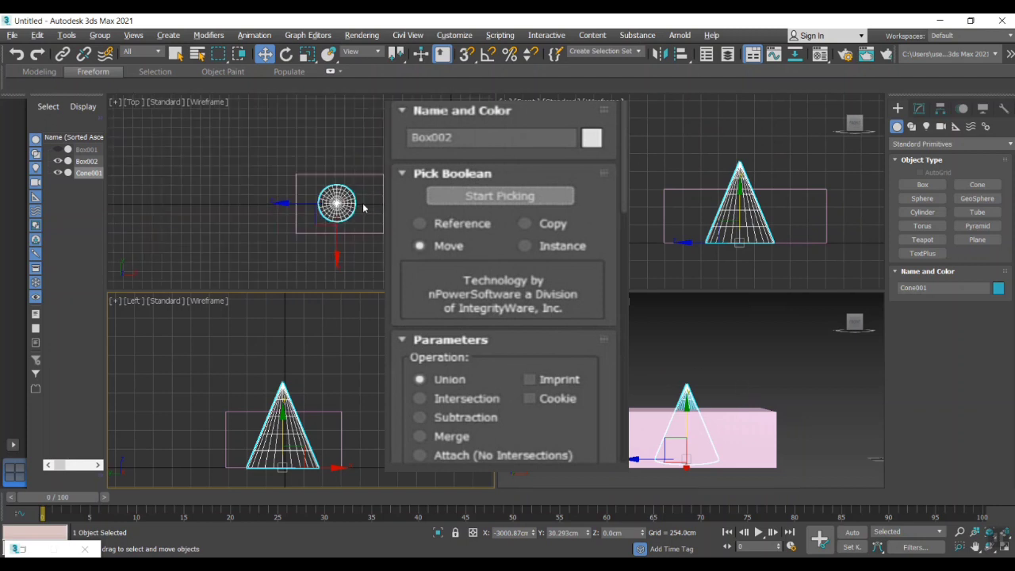
middle_click_drag(406, 218, 299, 241)
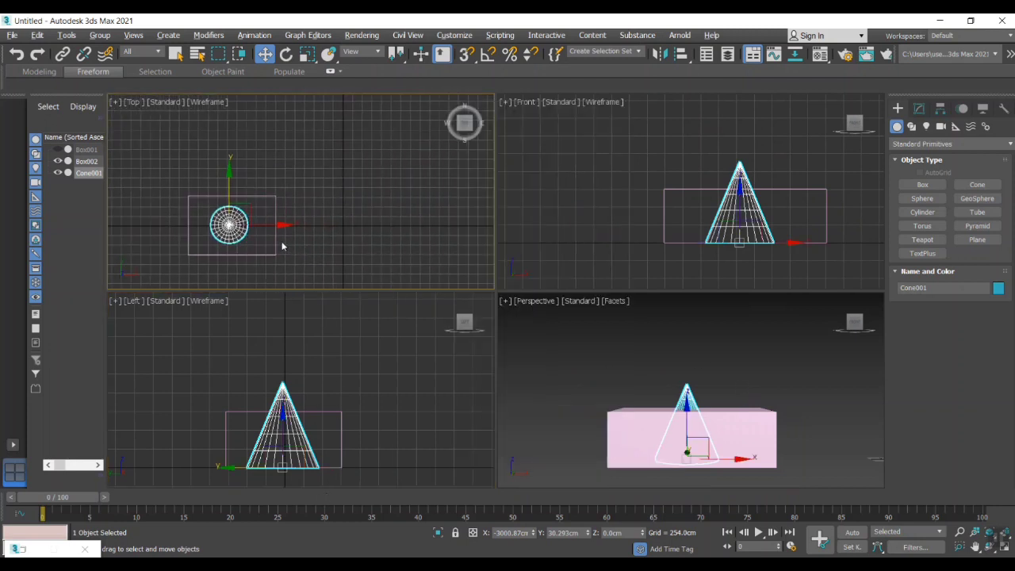
- Shift-copy the box and cone to the right as 3 copies, making a row of four
left_click(276, 228, "ctrl")
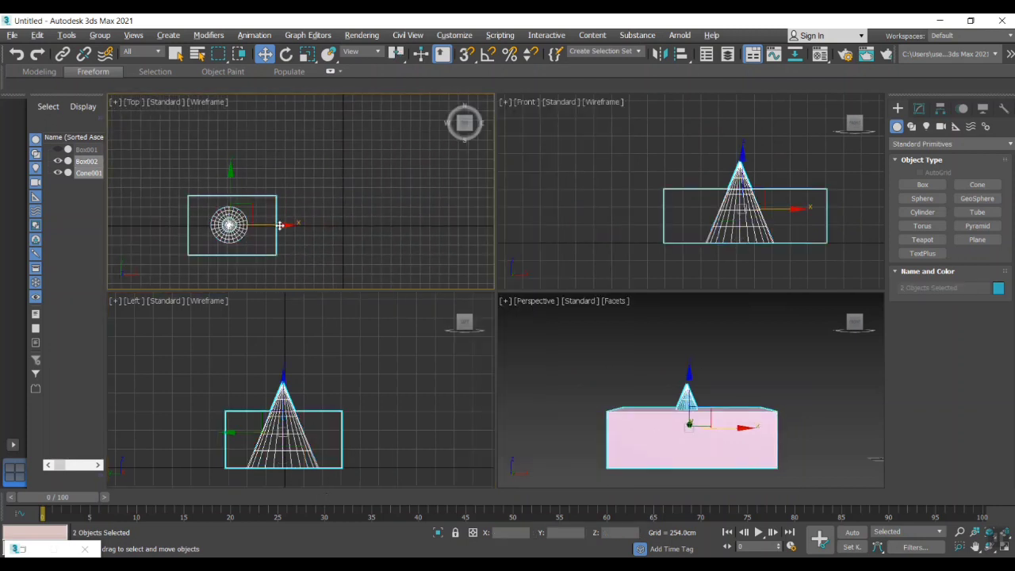
left_click_drag(282, 224, 383, 222, "shift")
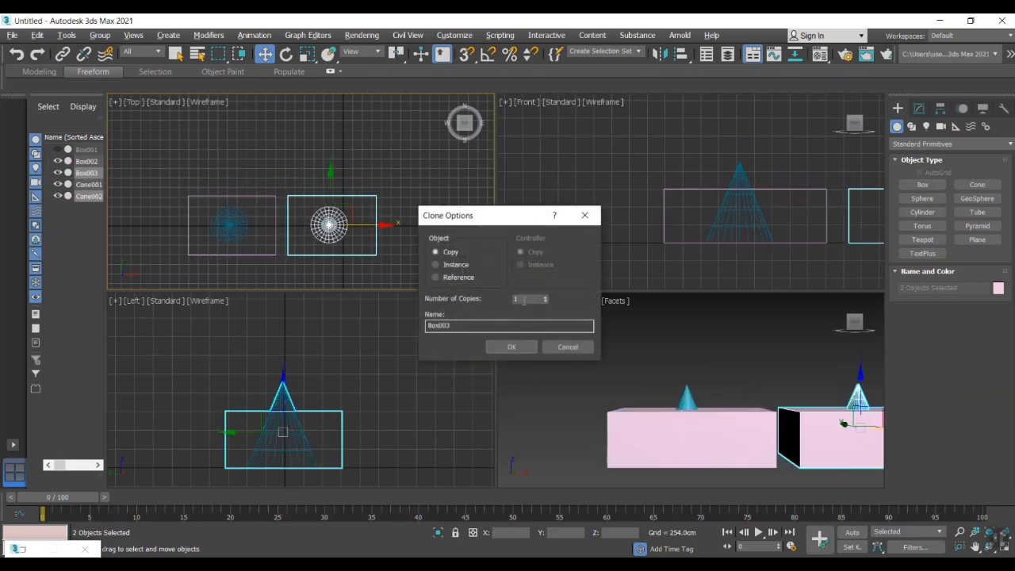
double_click(523, 300)
type("3")
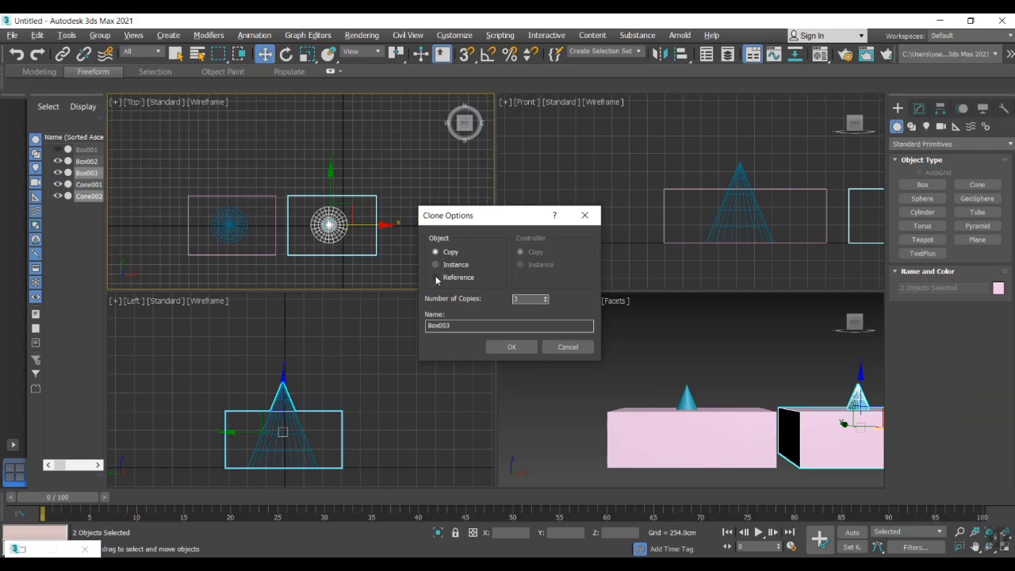
left_click(507, 347)
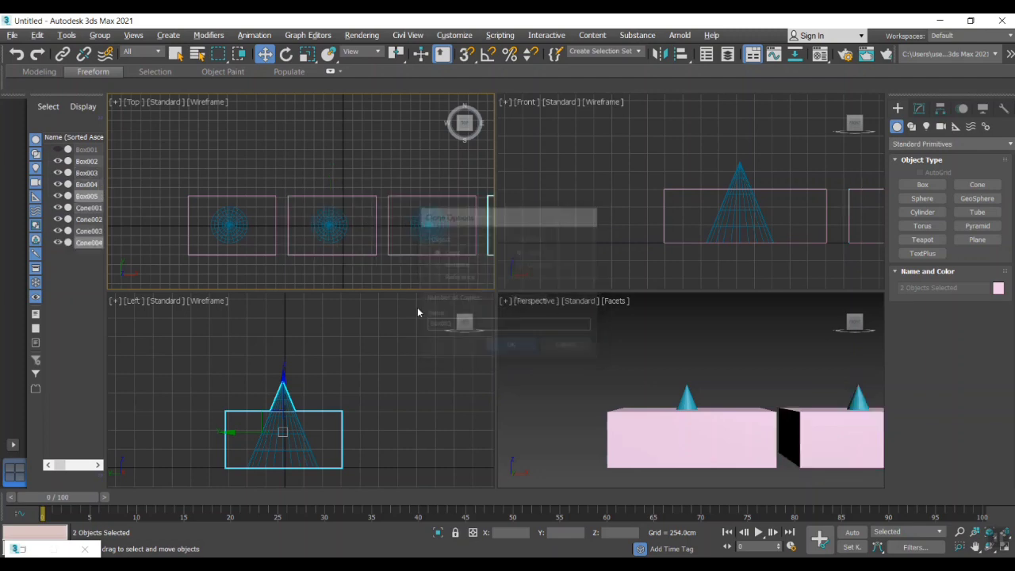
- Zoom extents in the Top, Left, Front and Perspective views to frame all four boxes
scroll(768, 385, "down", 3)
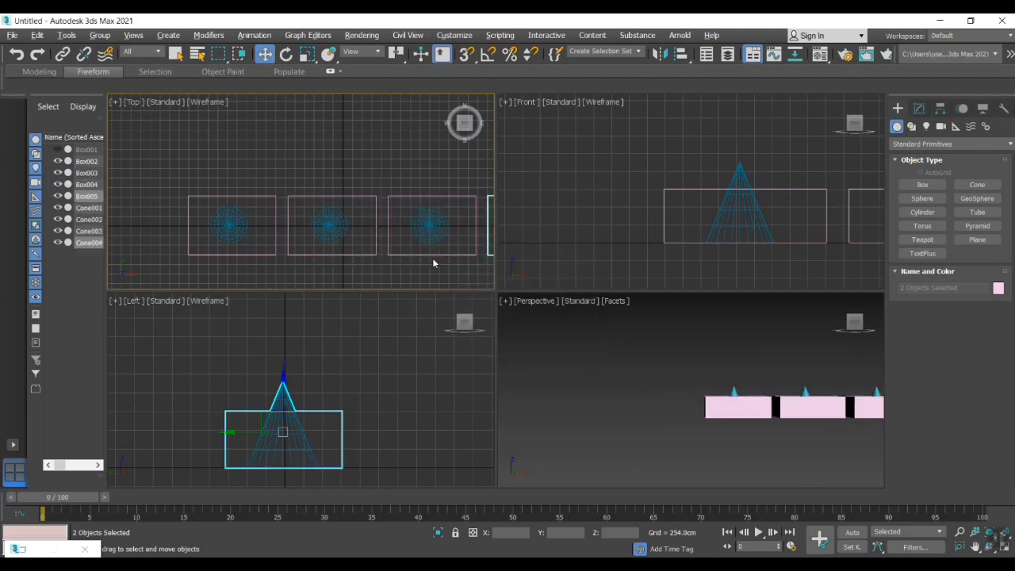
left_click(382, 271)
key("z")
left_click(383, 374)
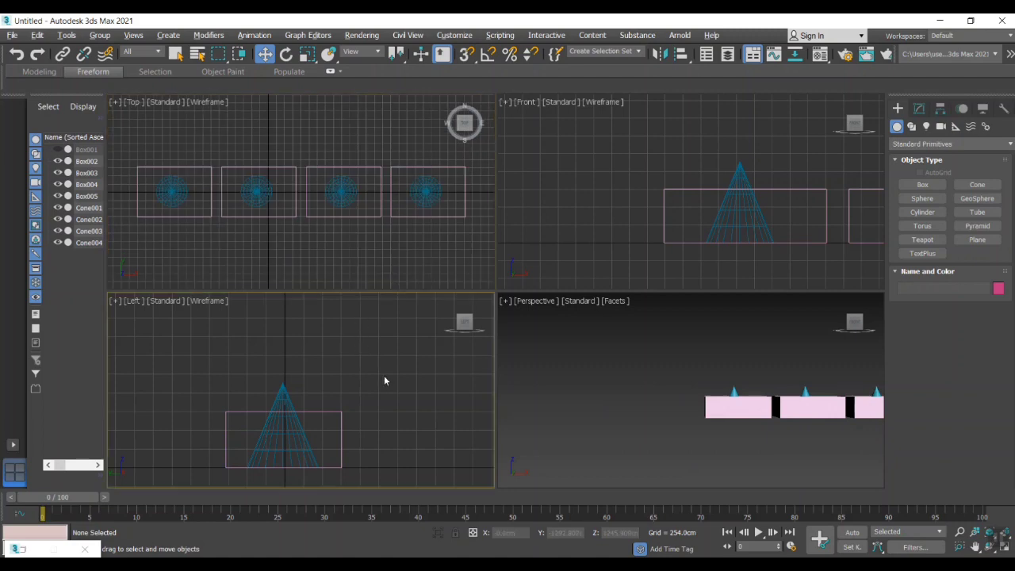
key("z")
left_click(593, 221)
key("z")
left_click(587, 403)
key("z")
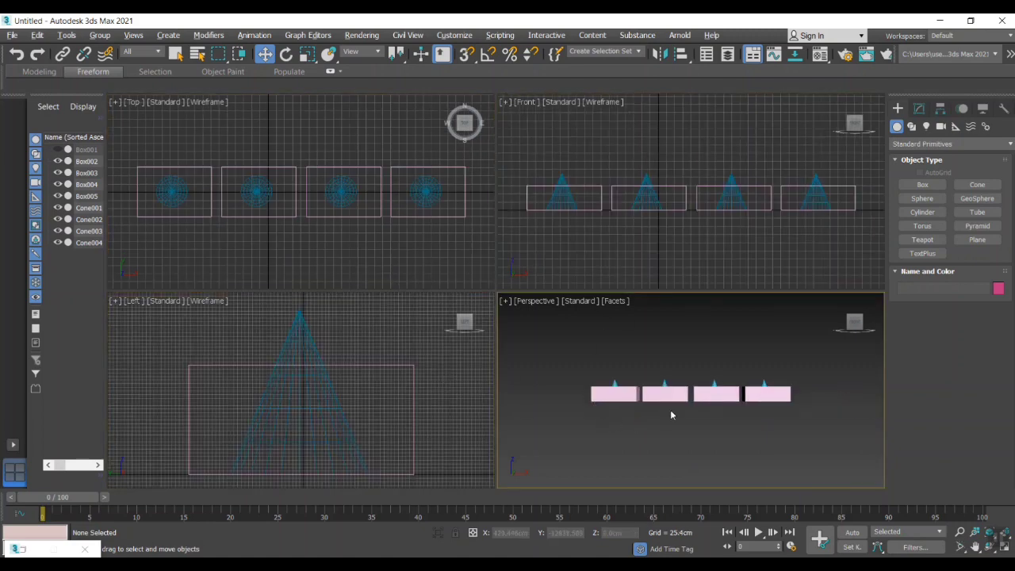
scroll(674, 396, "up", 2)
scroll(685, 380, "down", 1)
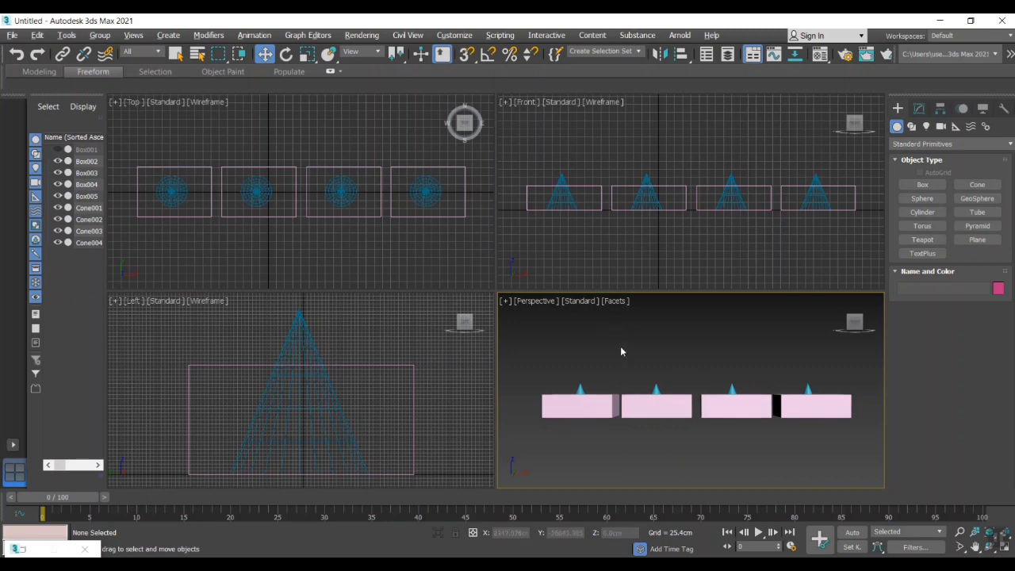
- Maximize the Perspective view, orbit to look down on the row, and select the front box
key("alt+w")
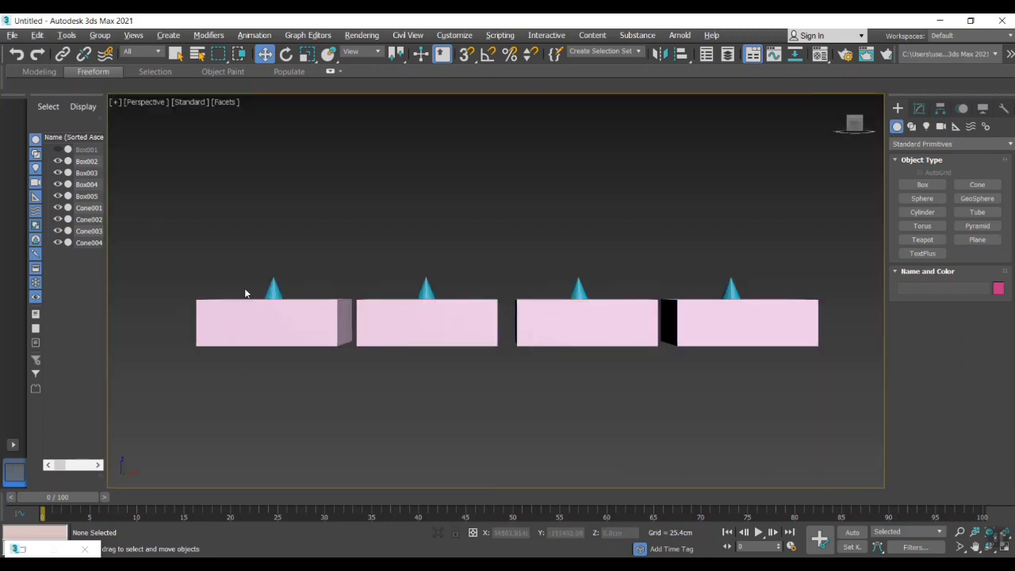
left_click_drag(852, 119, 517, 368)
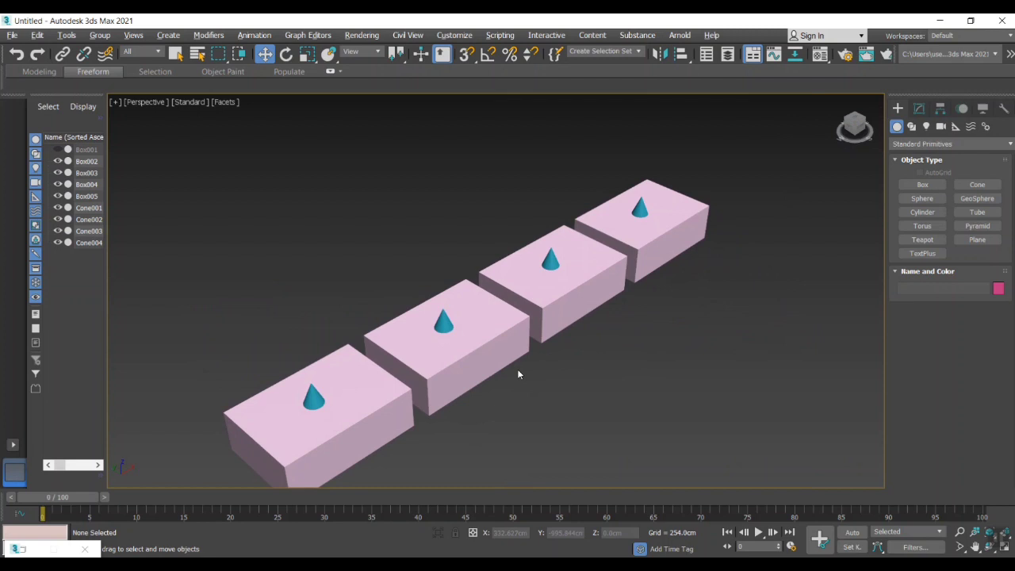
scroll(517, 369, "up", 3)
scroll(531, 356, "down", 3)
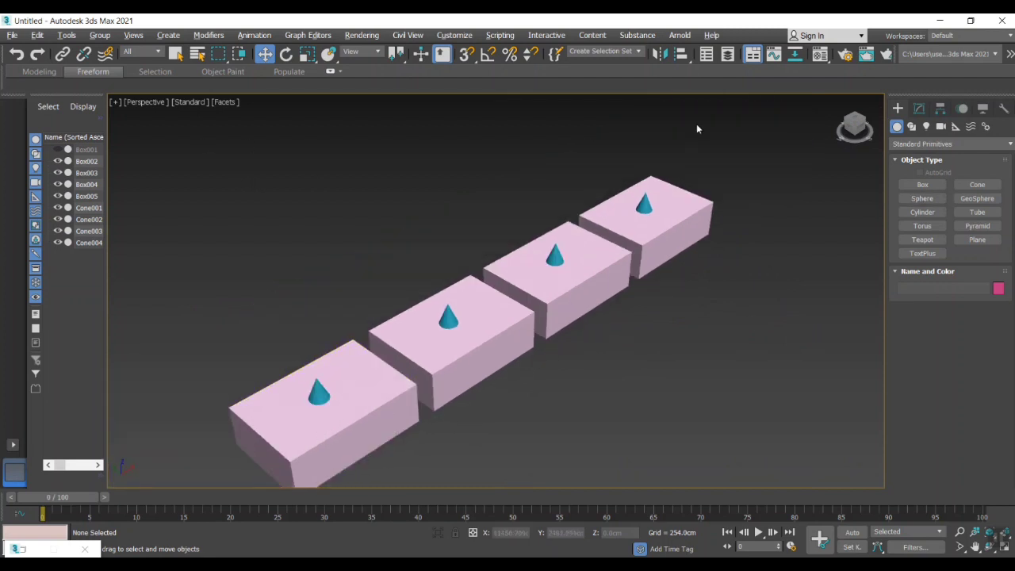
left_click(346, 418)
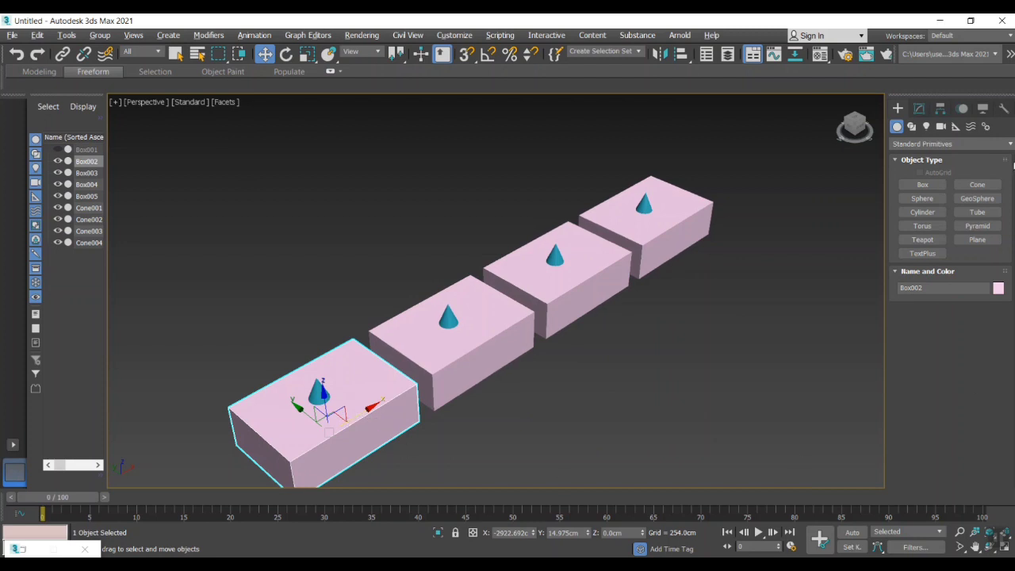
- Union Box002 with its cone using a Compound Objects ProBoolean Union
left_click(918, 144)
left_click(916, 180)
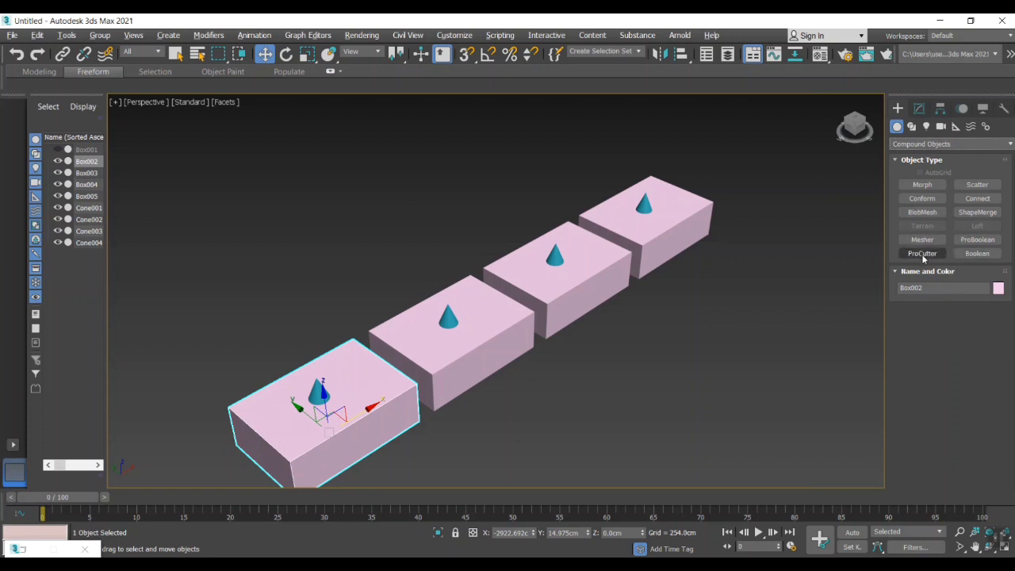
left_click(995, 239)
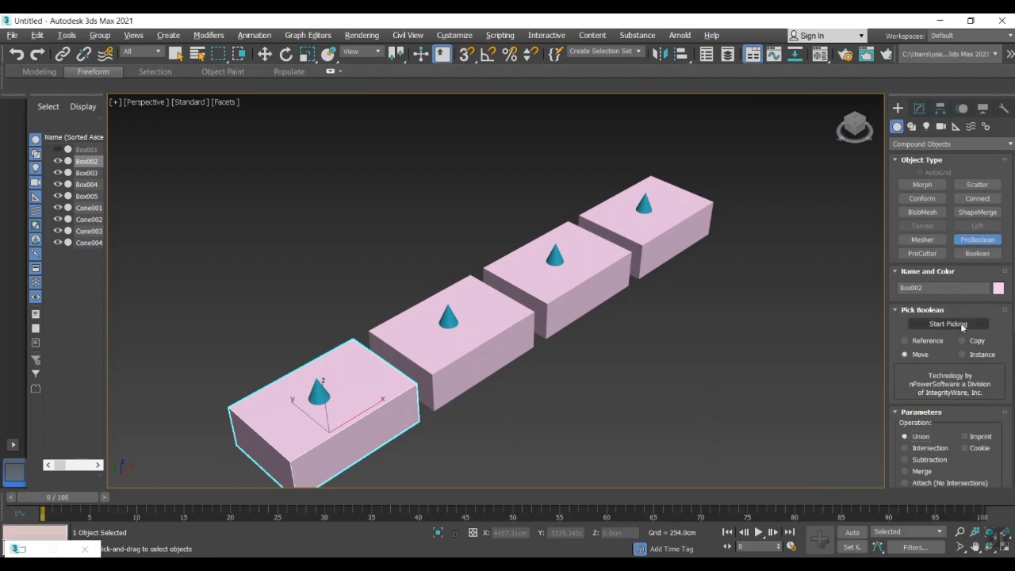
left_click(949, 324)
left_click(319, 392)
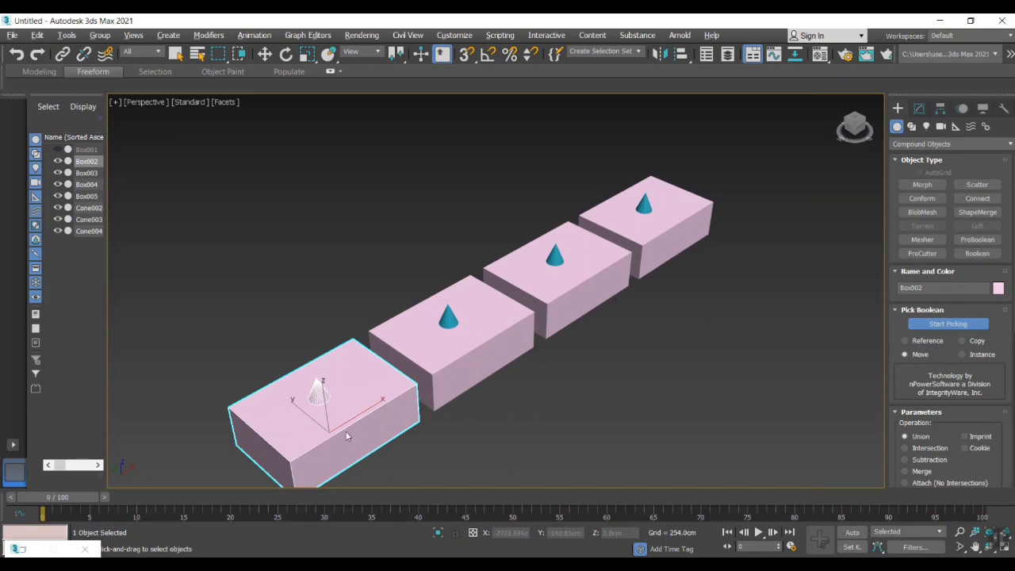
key("w")
key("alt+w")
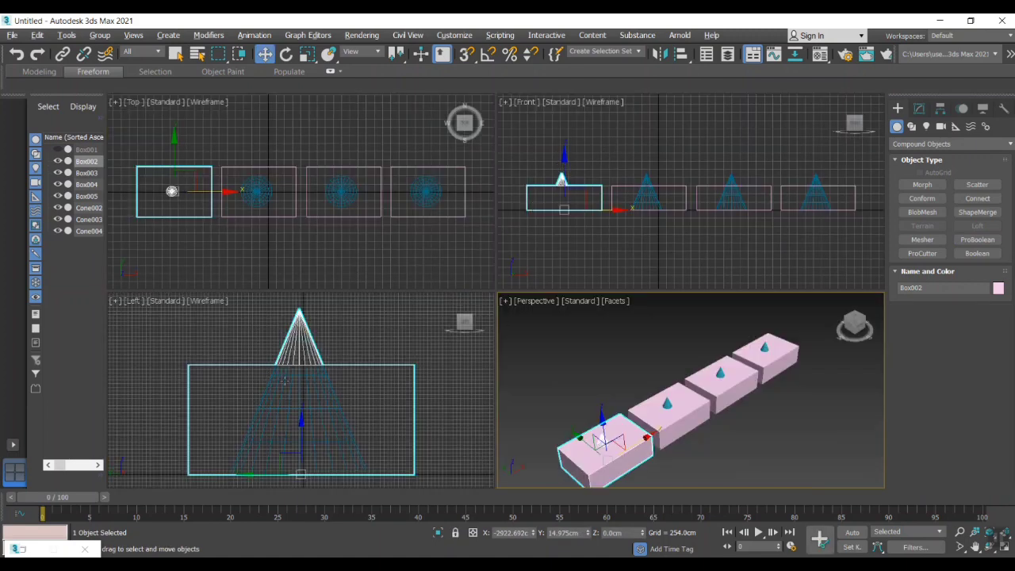
- In the Front view, raise the merged Box002 high above the row and slide it right
scroll(563, 201, "up", 5)
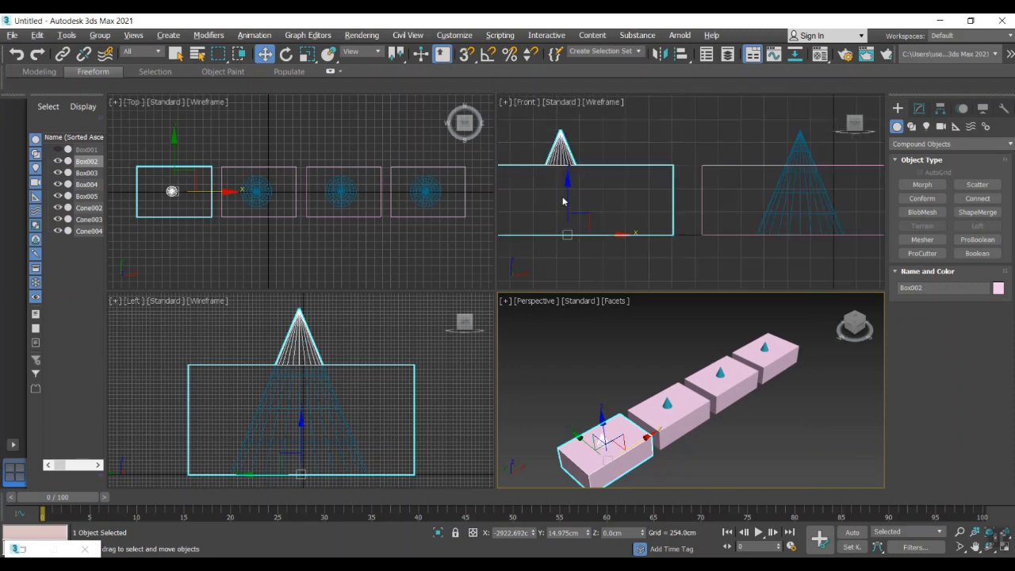
scroll(281, 435, "up", 3)
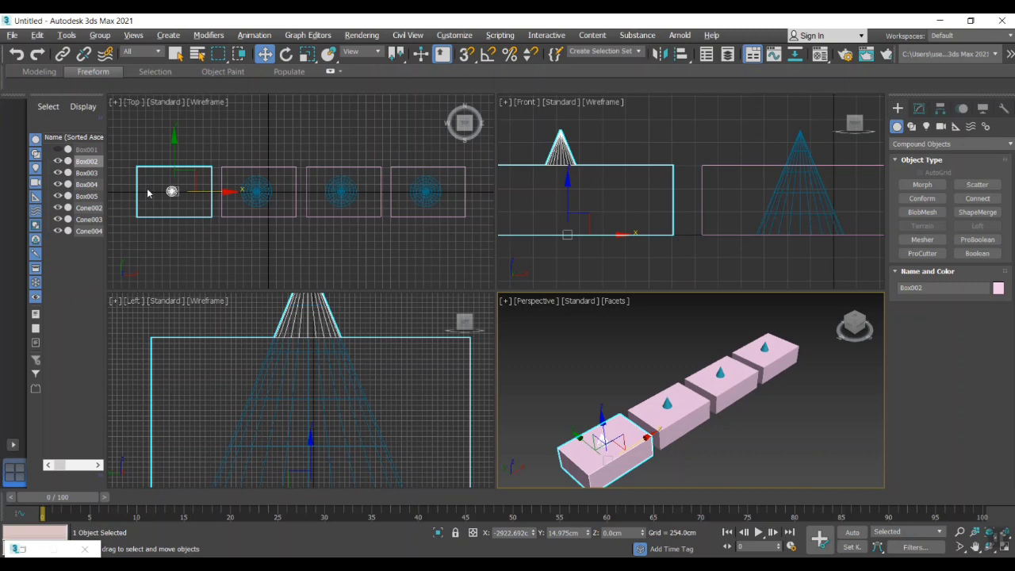
scroll(148, 193, "up", 5)
scroll(575, 193, "down", 5)
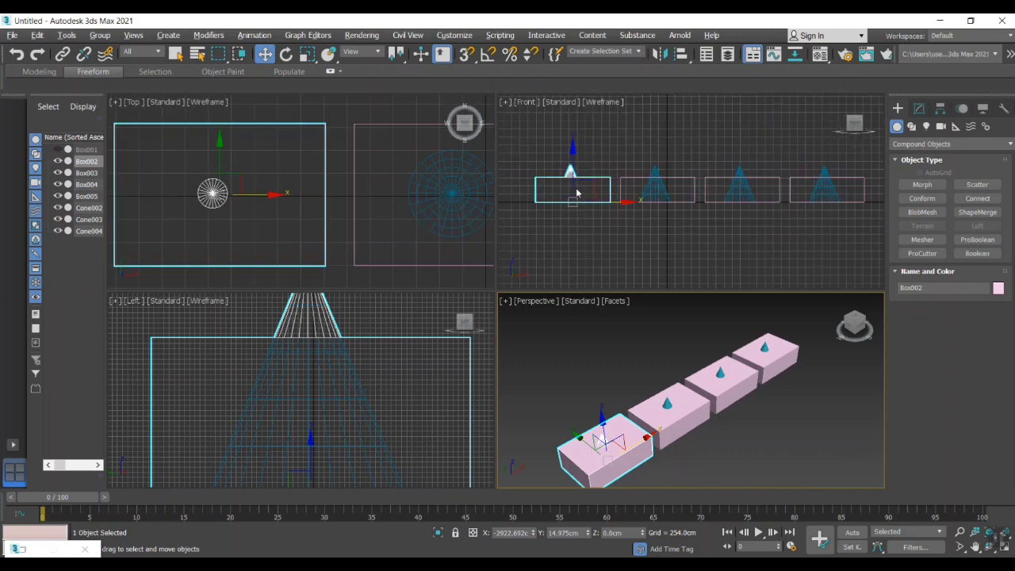
left_click_drag(569, 148, 571, 99)
scroll(609, 145, "up", 2)
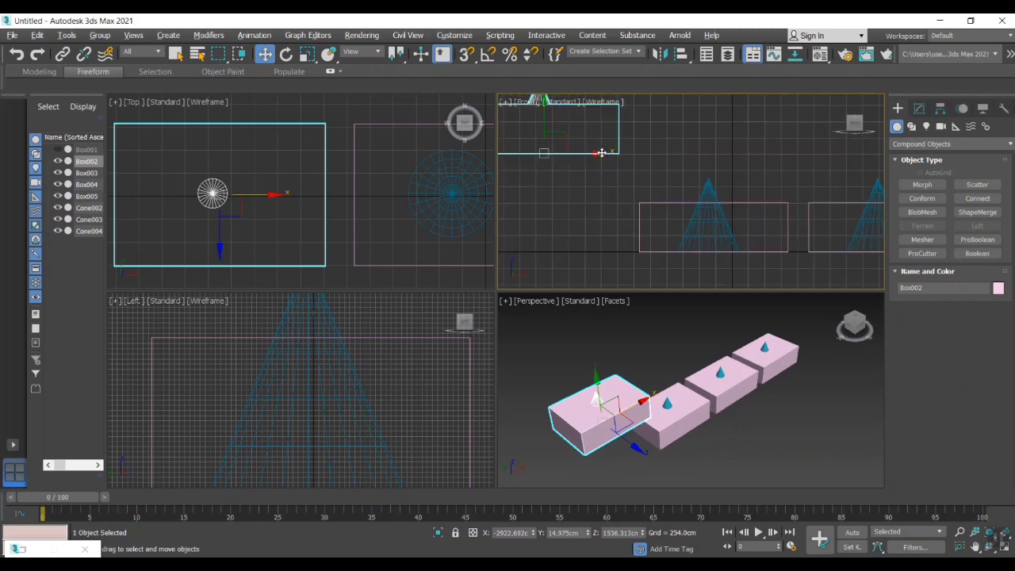
scroll(578, 196, "down", 4)
scroll(658, 205, "up", 2)
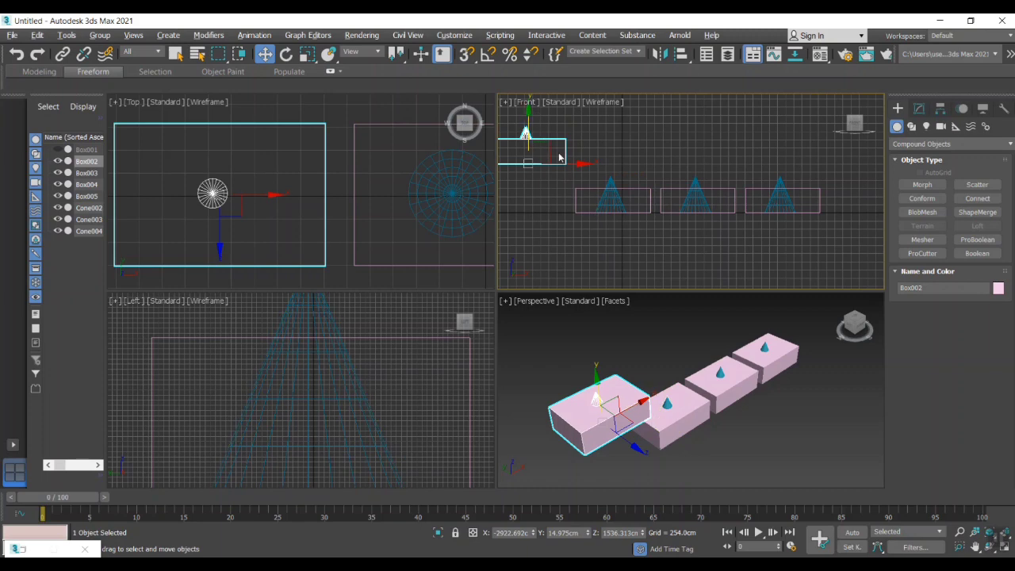
left_click_drag(558, 157, 887, 171)
scroll(630, 205, "up", 5)
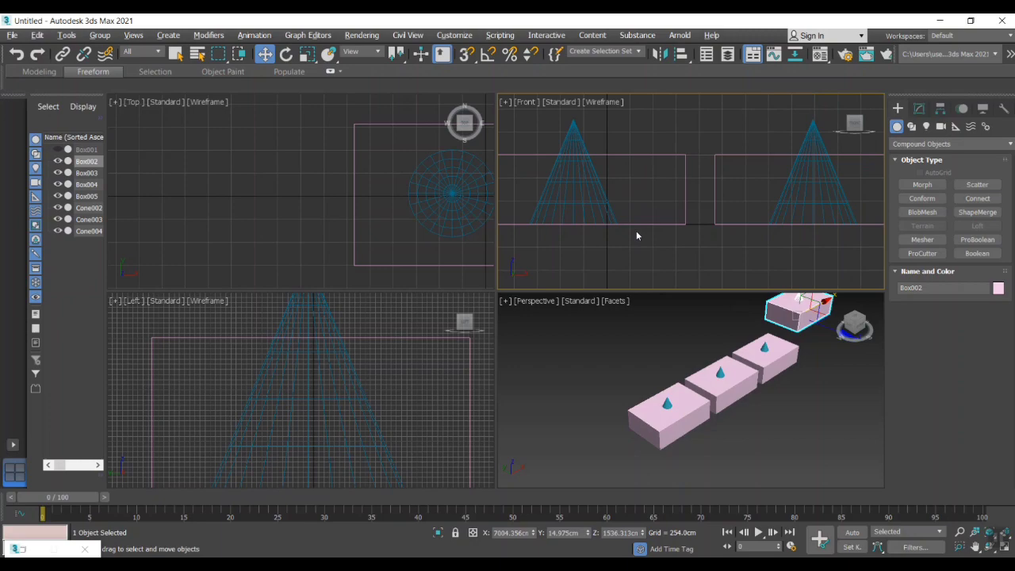
scroll(635, 231, "down", 2)
scroll(691, 423, "up", 2)
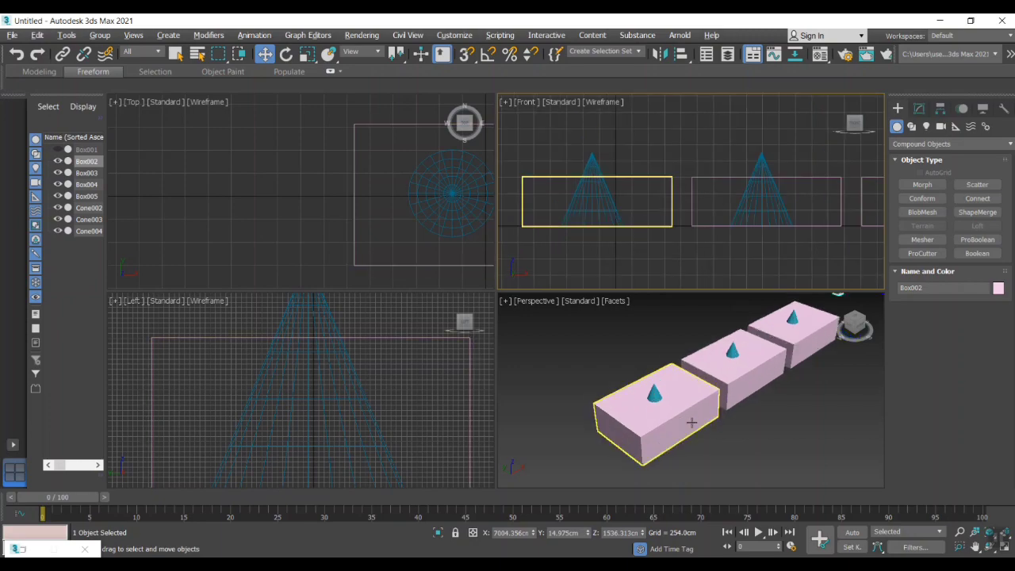
- Deselect everything and maximize the Perspective view, zooming in on the scene
key("alt+w")
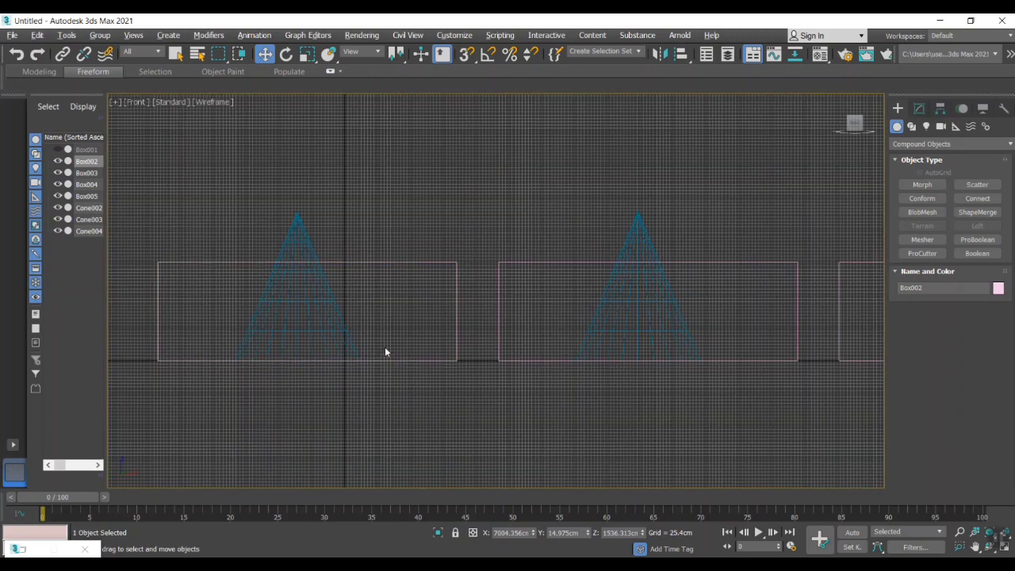
key("alt+w")
left_click(786, 444)
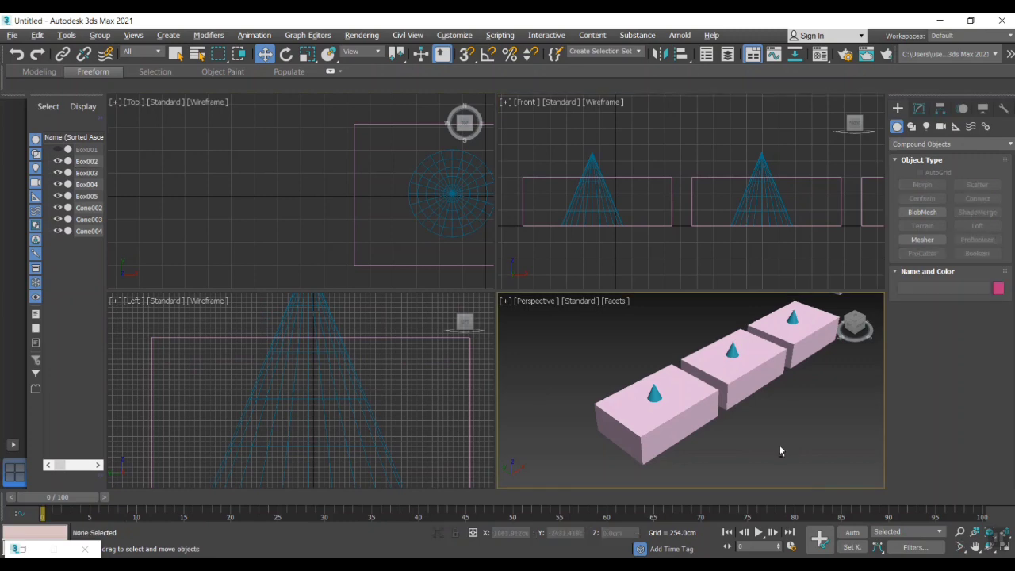
key("alt+w")
scroll(450, 301, "up", 2)
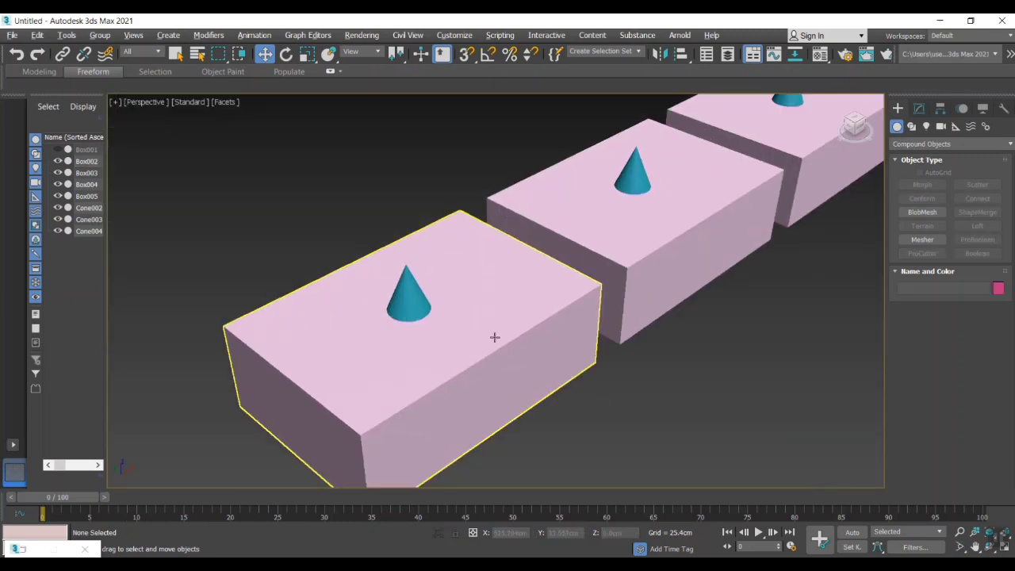
- Intersect Box003 with Cone002 by ProBoolean Intersection, leaving a truncated cone shape
left_click(495, 336)
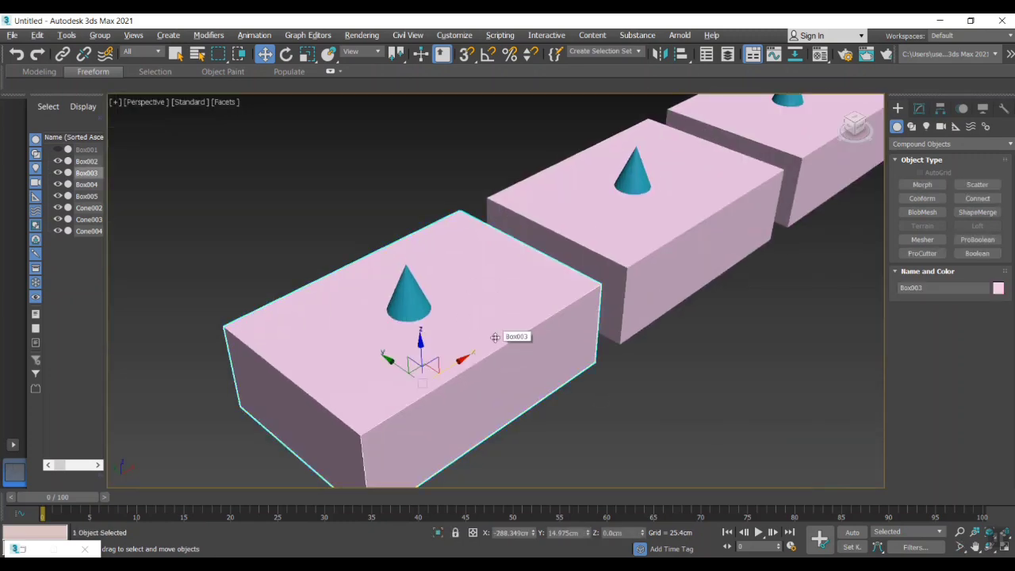
left_click(967, 239)
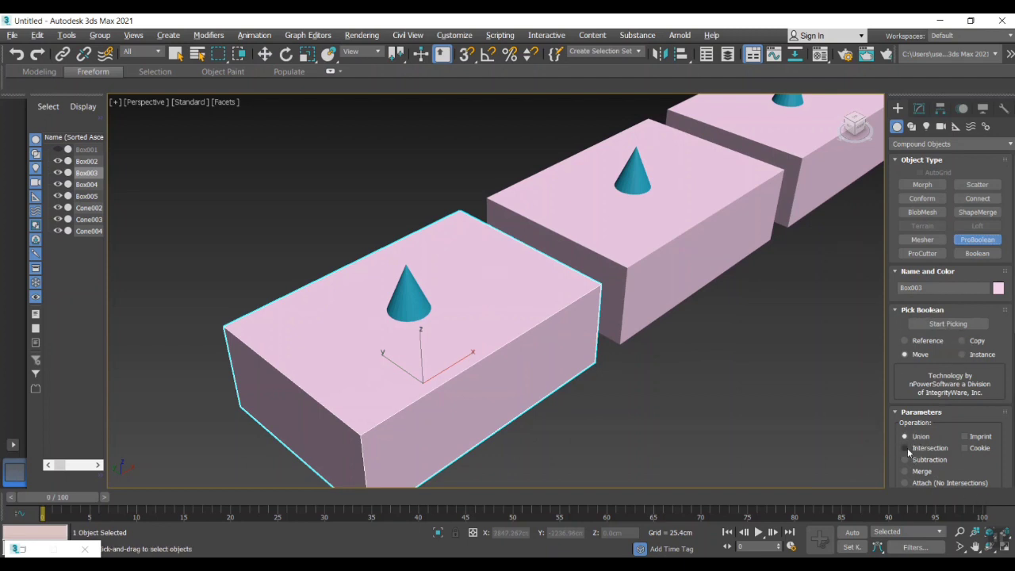
left_click(935, 324)
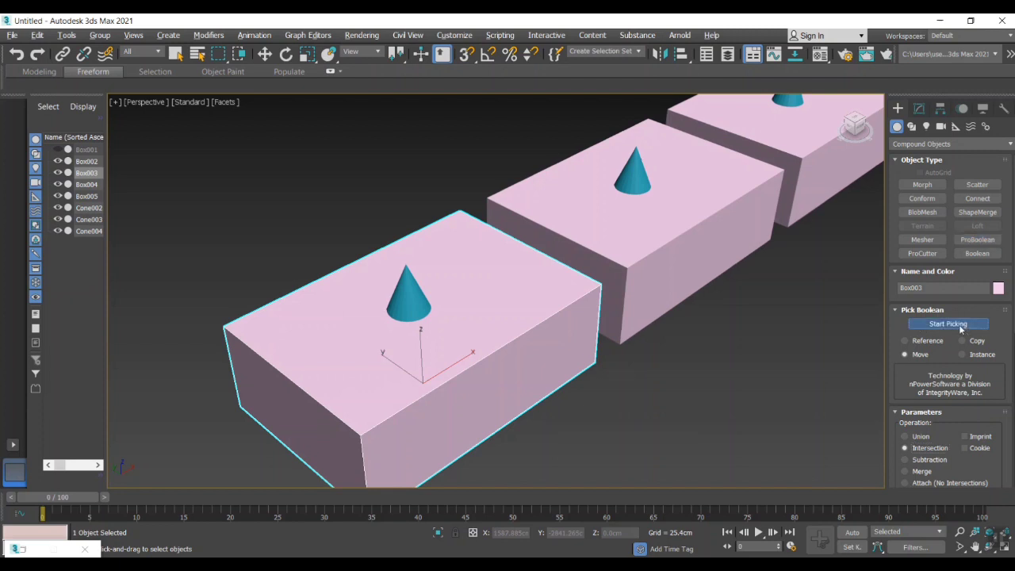
left_click(406, 282)
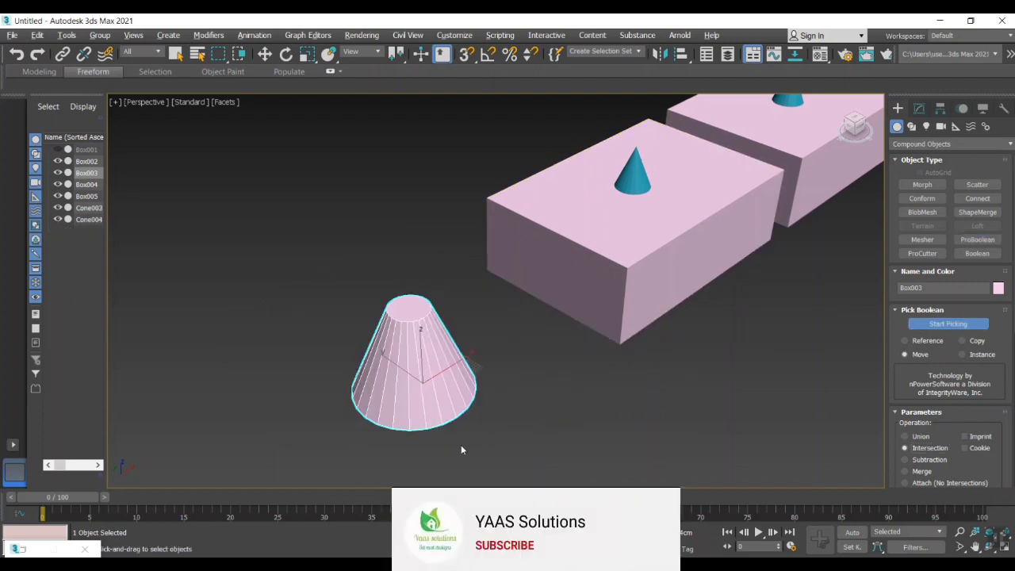
scroll(458, 371, "up", 2)
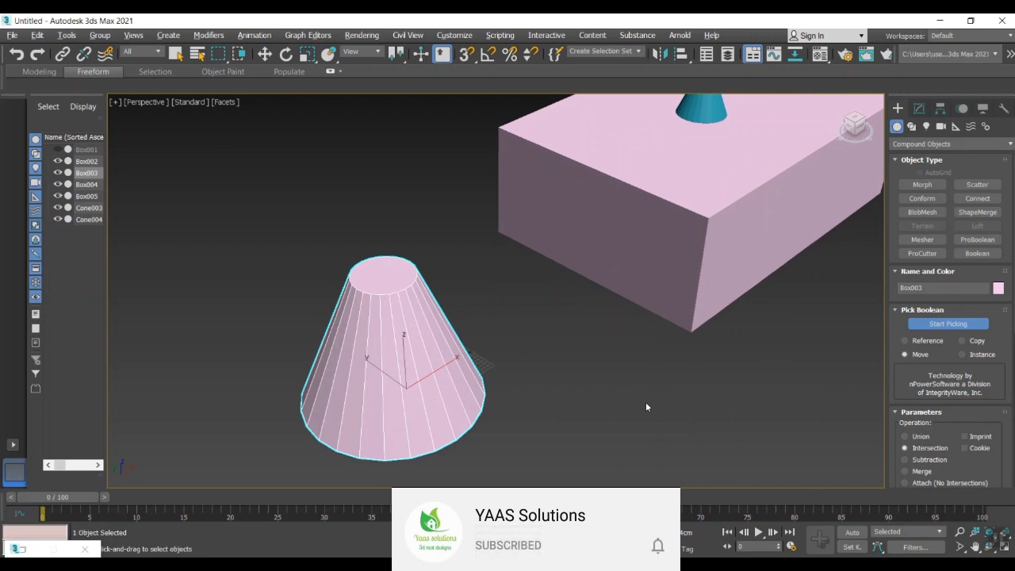
key("w")
scroll(621, 403, "down", 5)
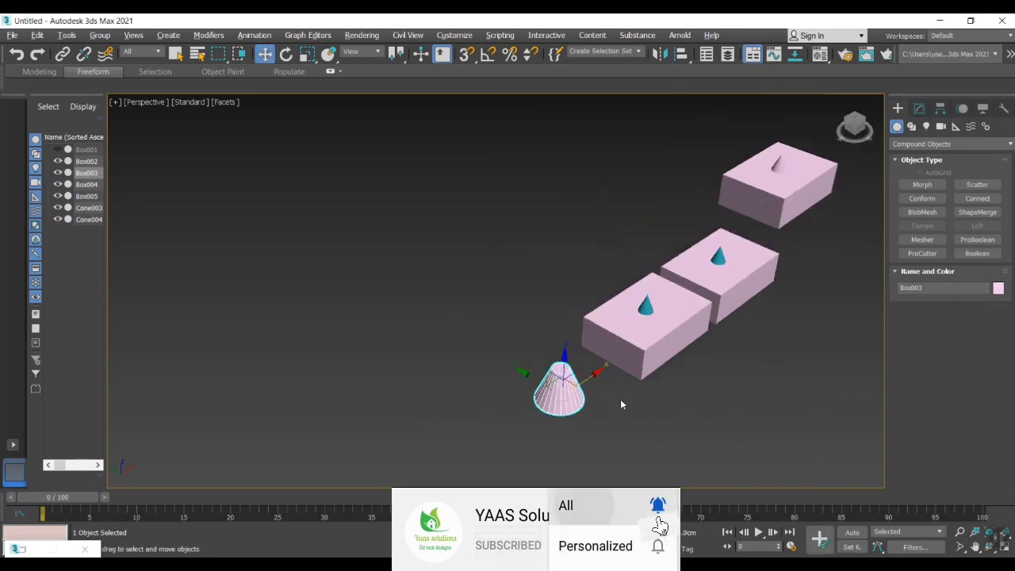
scroll(713, 348, "up", 3)
middle_click_drag(718, 349, 561, 409)
left_click(503, 314)
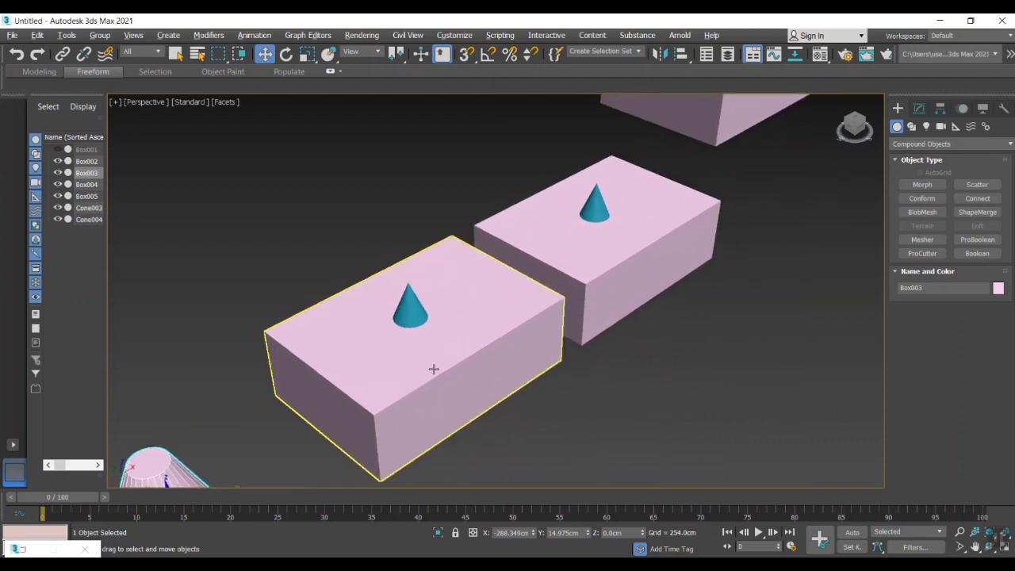
- Subtract Cone003 from Box004 with a ProBoolean to cut a conical hole
left_click(401, 386)
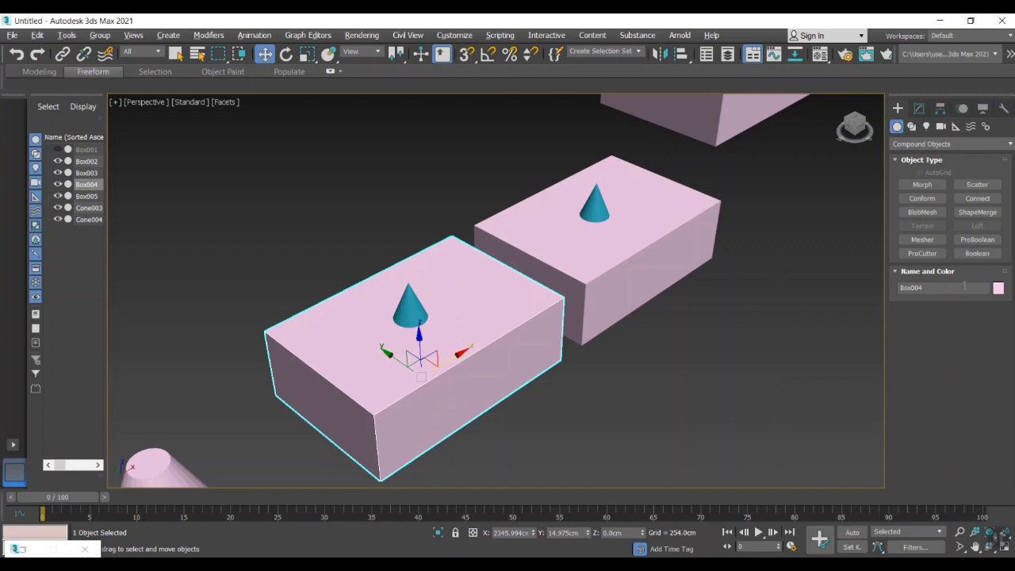
left_click(977, 239)
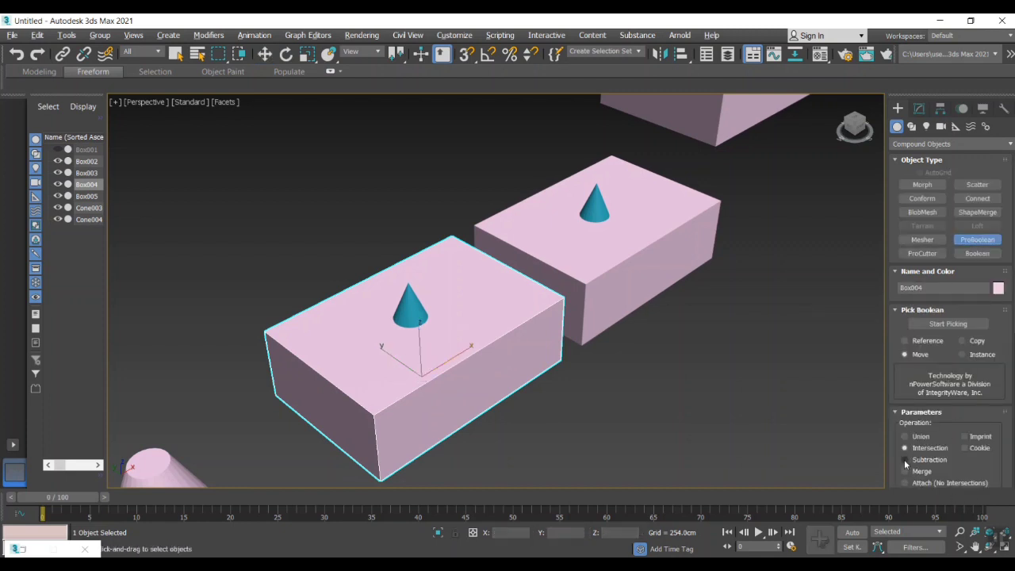
left_click(947, 323)
left_click(407, 293)
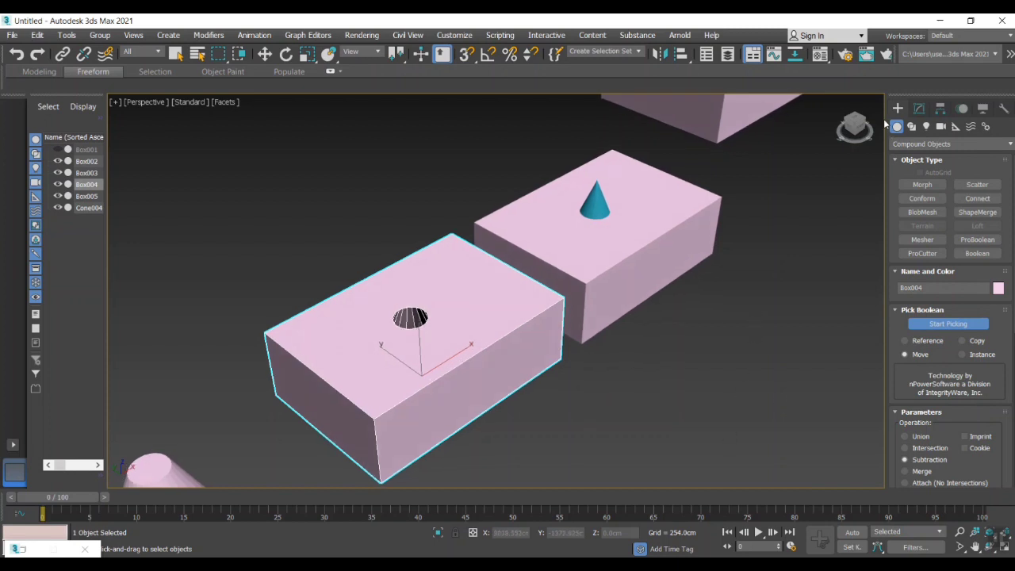
- Orbit the view to inspect the conical hole from a high corner
left_click_drag(857, 126, 471, 314)
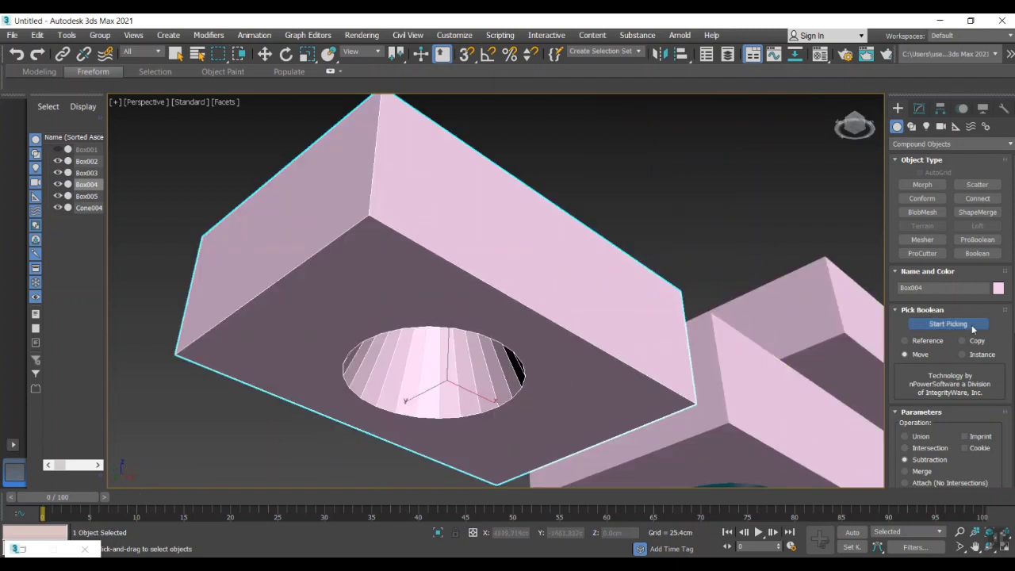
scroll(512, 292, "down", 5)
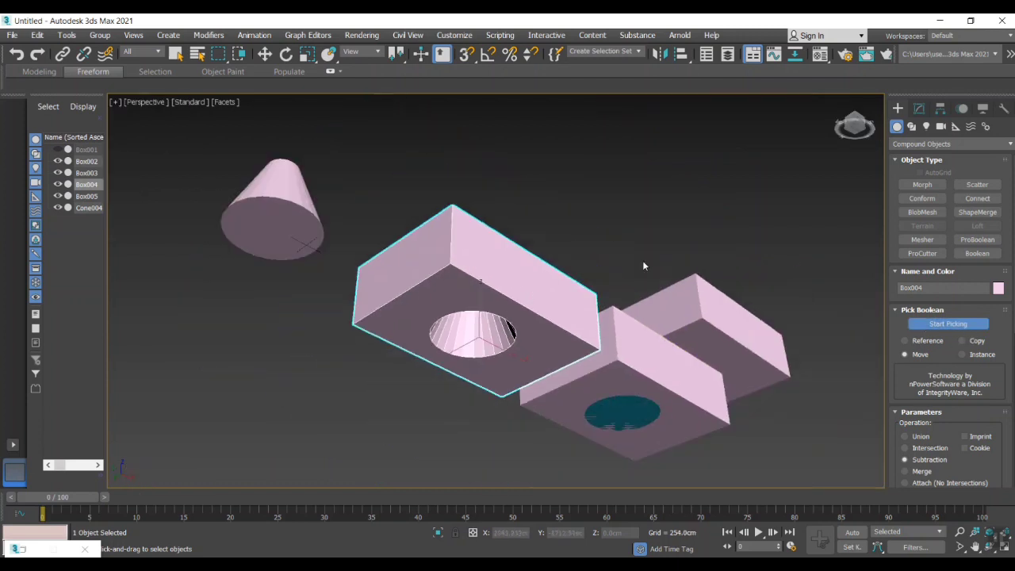
left_click(854, 120)
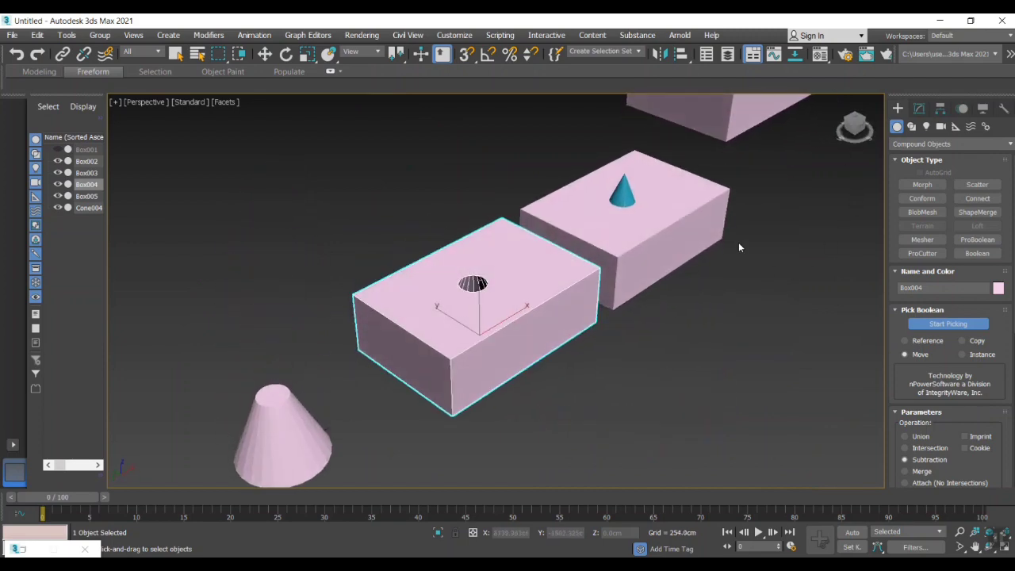
- Select Box005 and combine Cone004 into it with a ProBoolean Merge
middle_click_drag(781, 223, 712, 334)
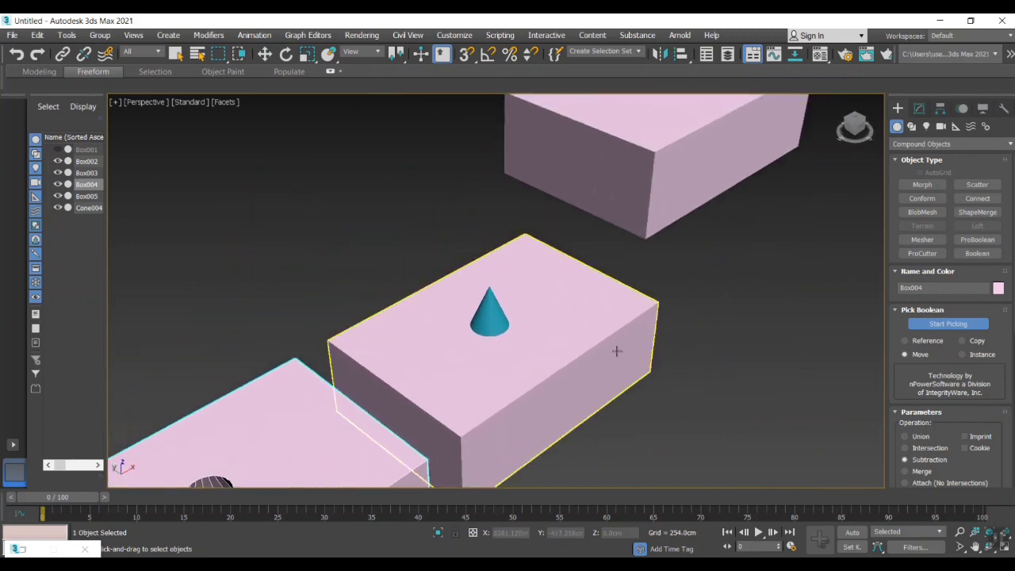
key("w")
left_click(704, 332)
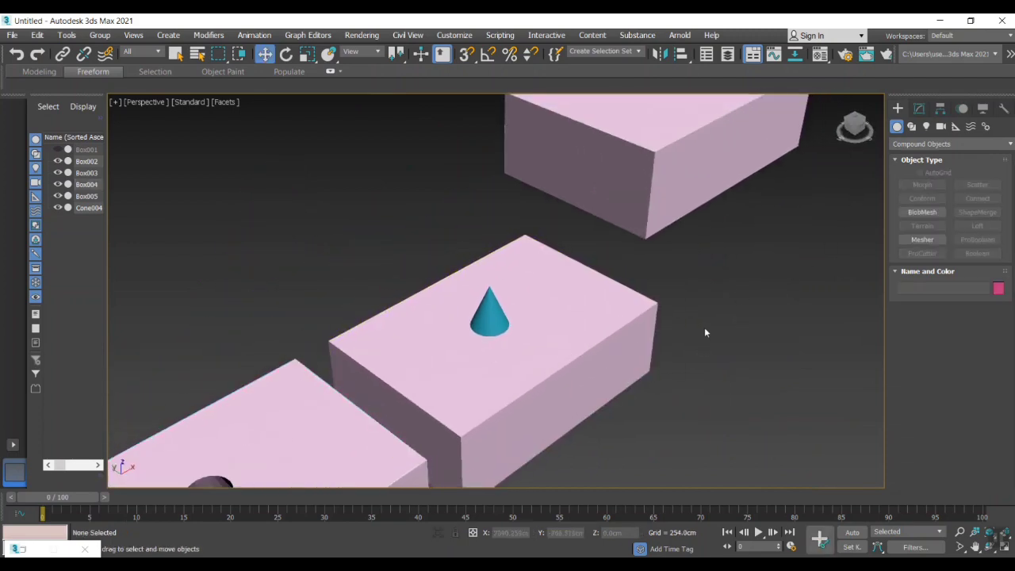
left_click(549, 357)
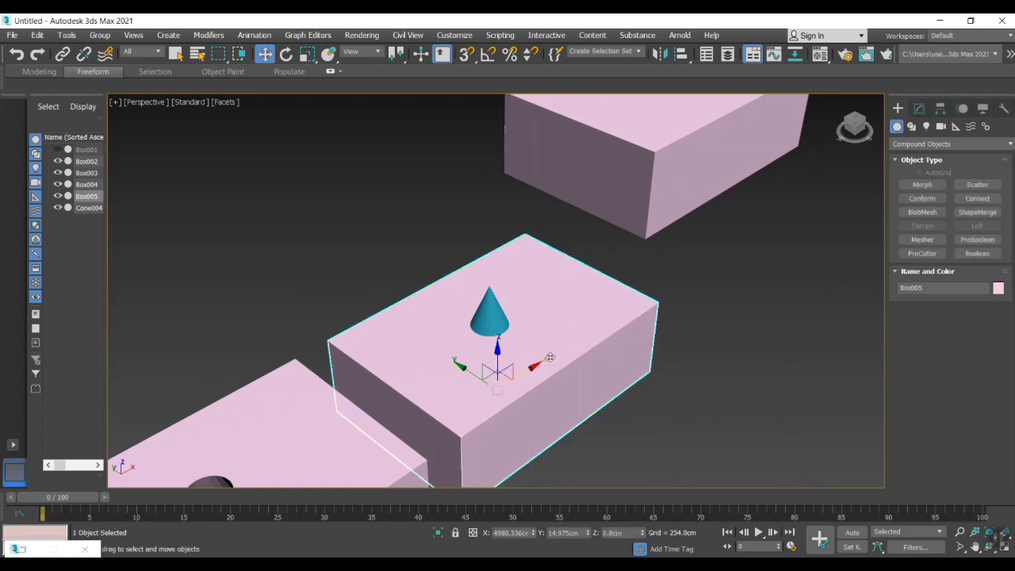
left_click(976, 239)
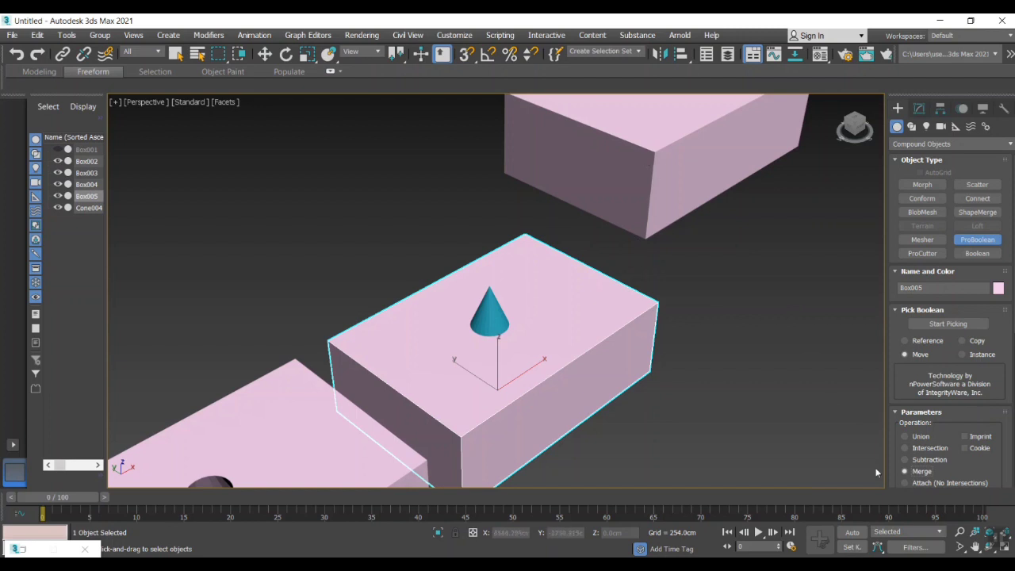
left_click(962, 322)
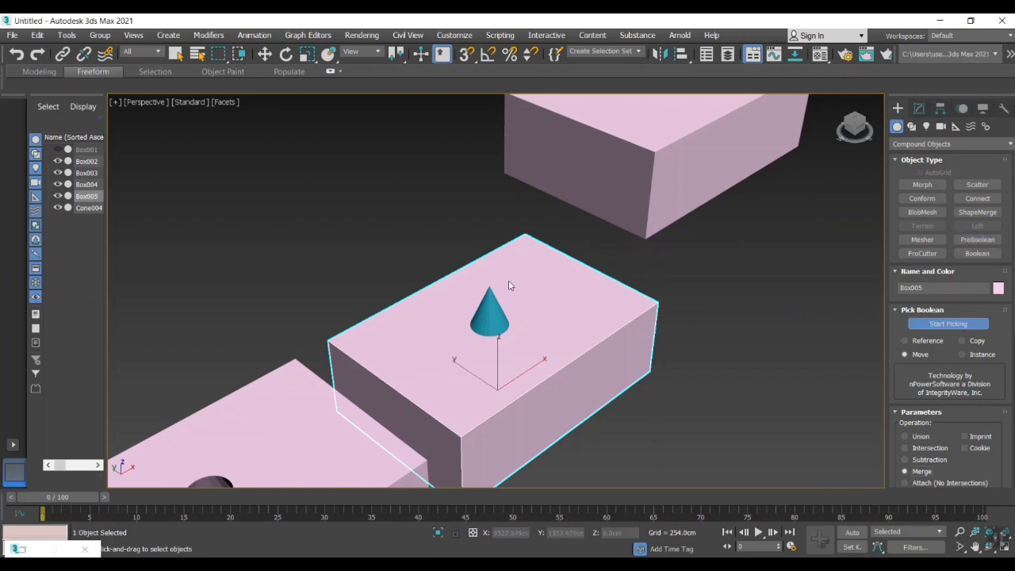
left_click(489, 315)
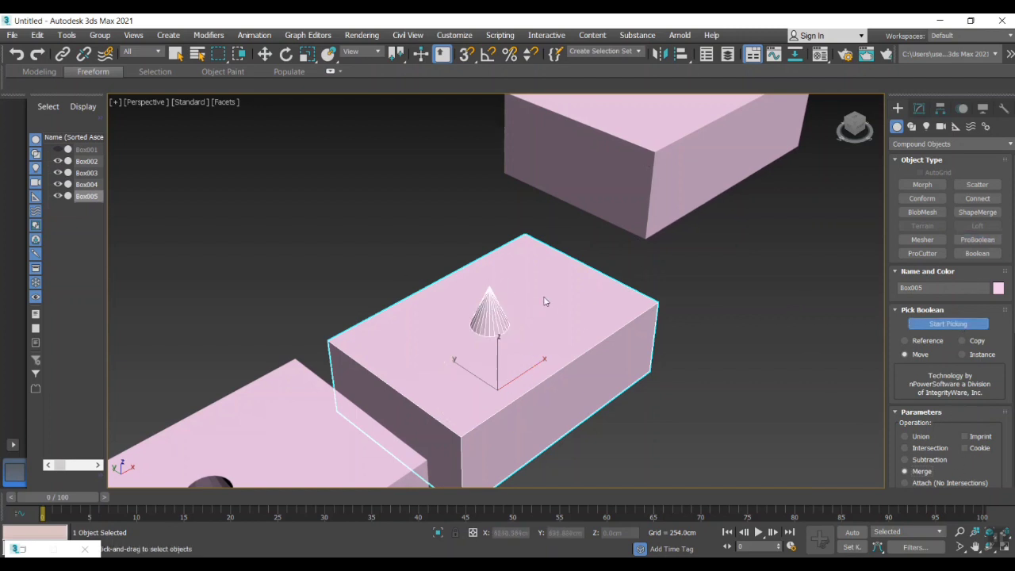
key("alt+w")
scroll(719, 202, "down", 5)
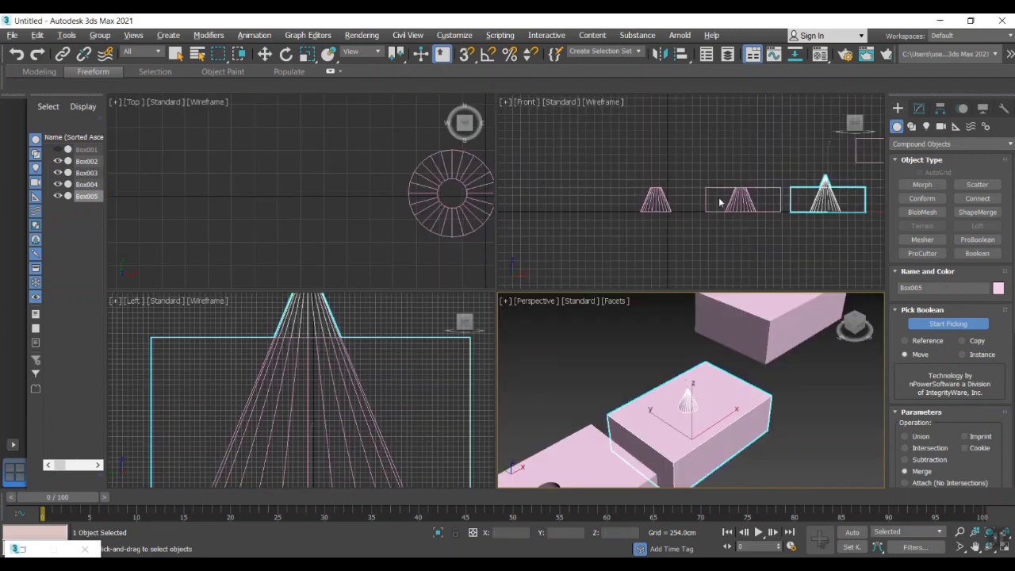
scroll(848, 206, "up", 3)
middle_click_drag(847, 206, 752, 244)
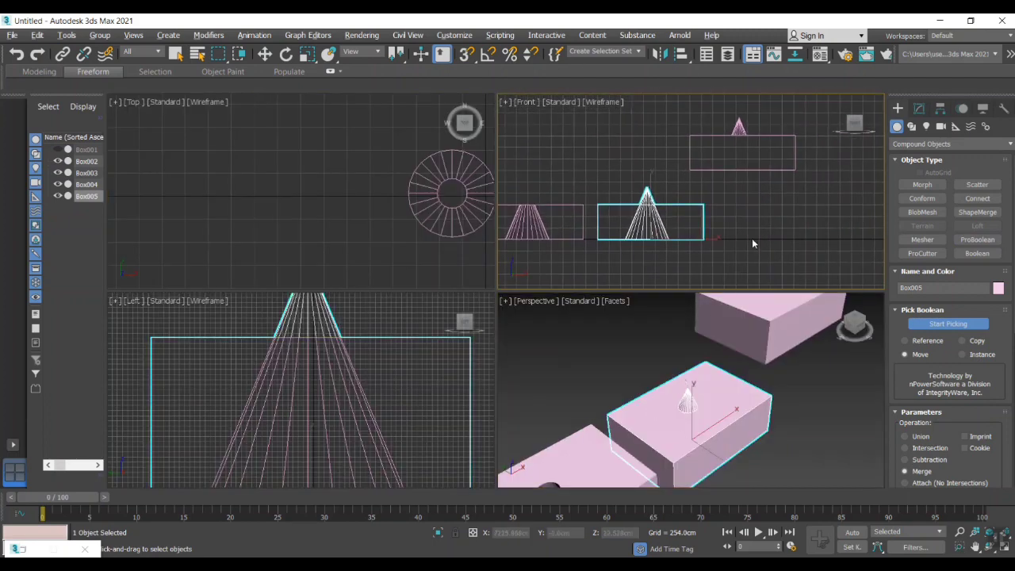
key("w")
scroll(646, 226, "up", 2)
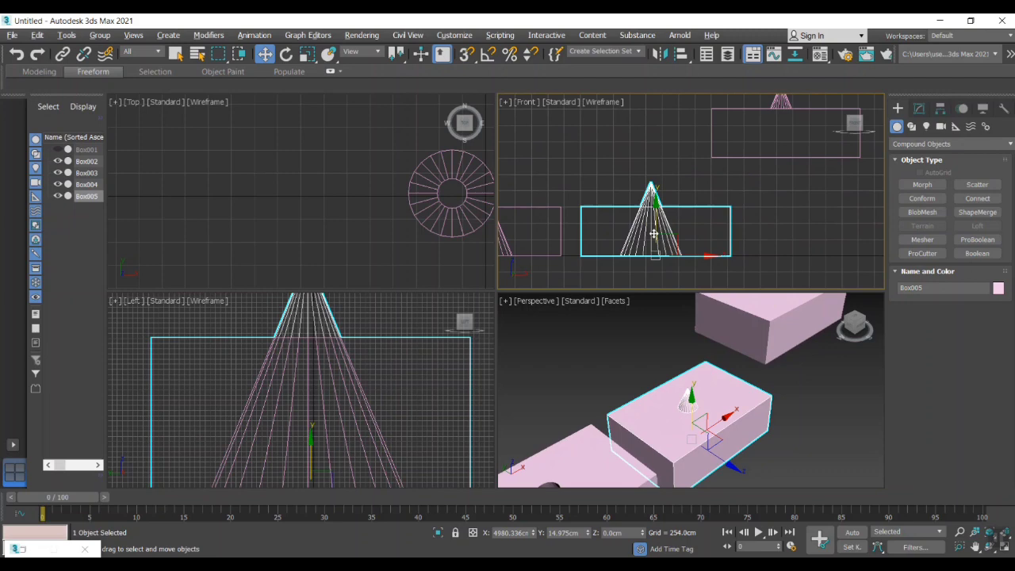
scroll(434, 343, "down", 3)
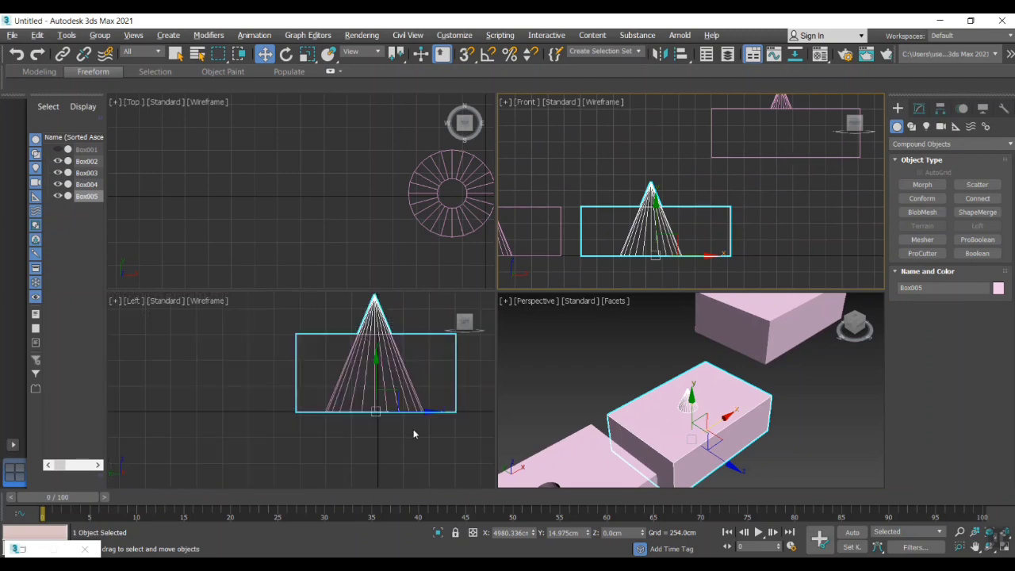
scroll(414, 436, "down", 4)
scroll(419, 370, "up", 1)
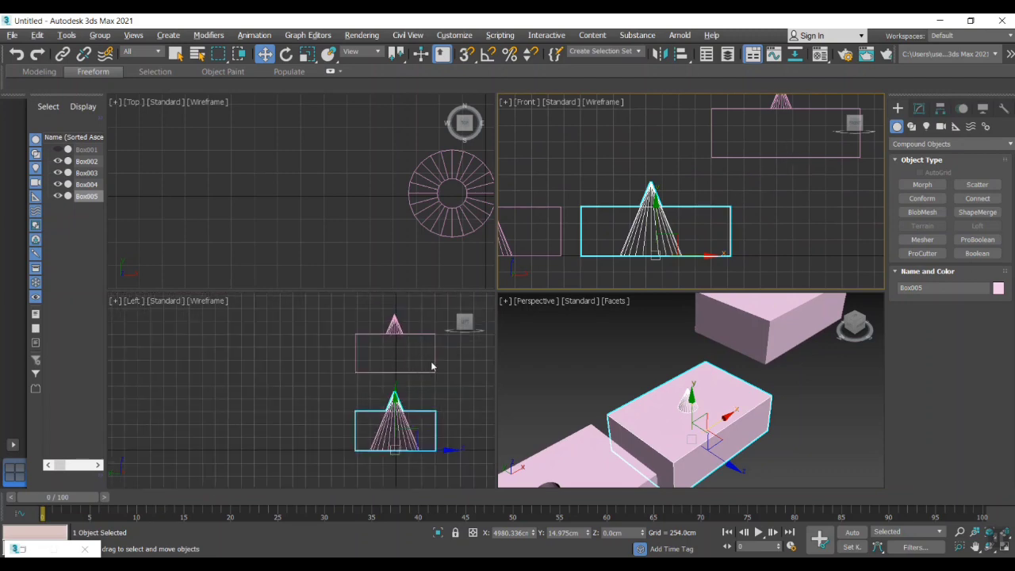
scroll(408, 435, "up", 4)
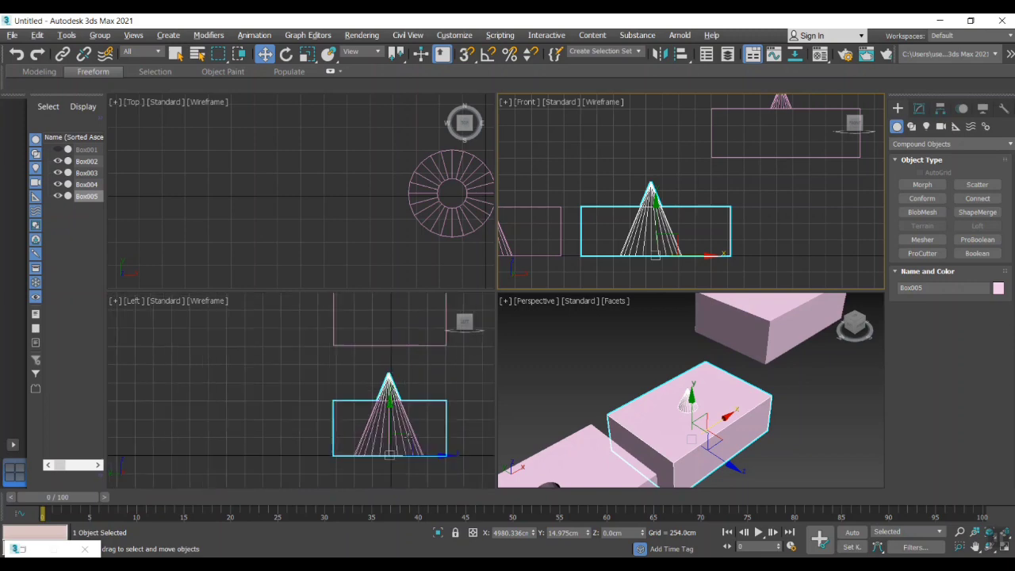
scroll(399, 427, "down", 3)
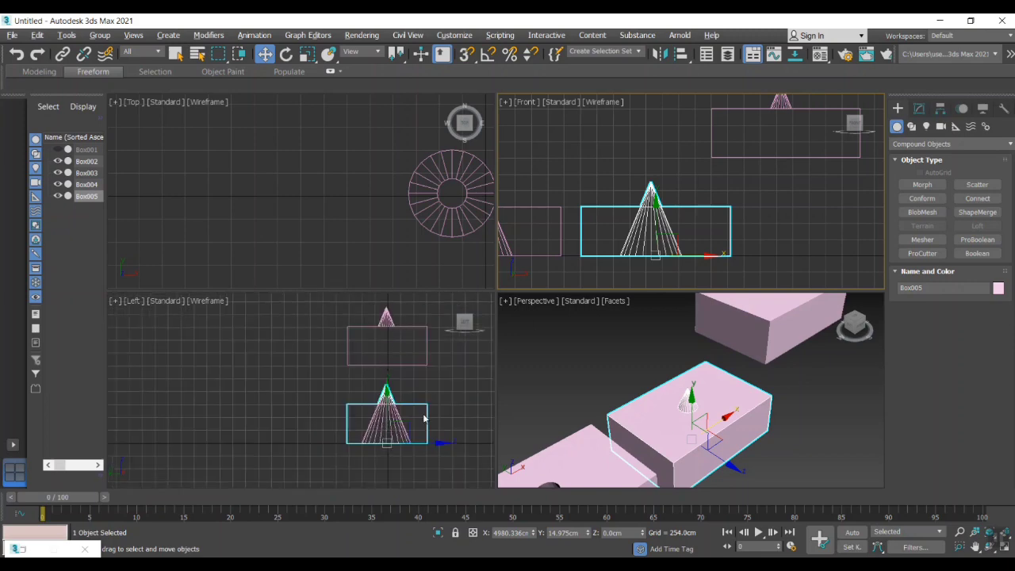
scroll(733, 168, "down", 2)
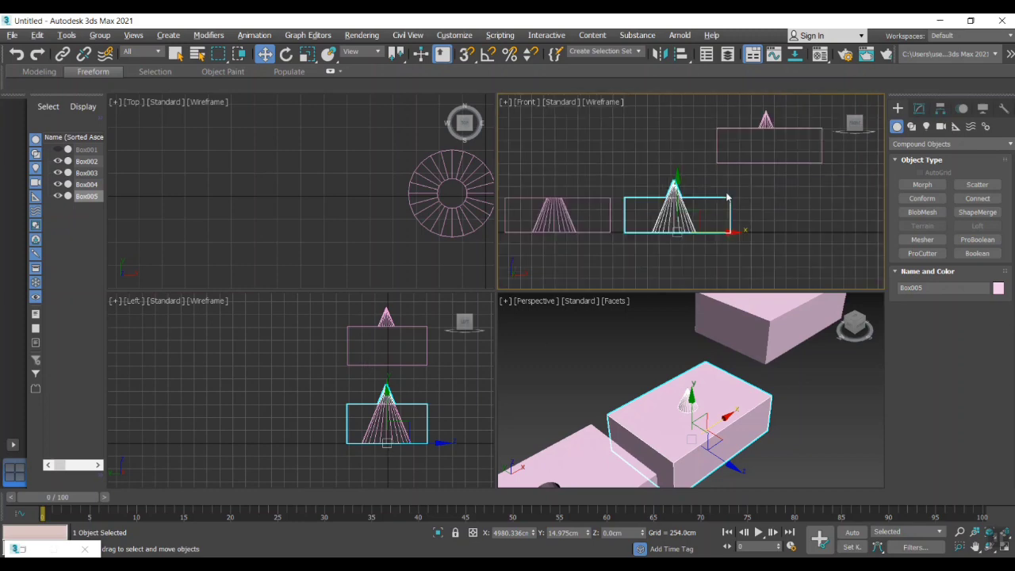
scroll(394, 247, "down", 3)
scroll(448, 252, "down", 3)
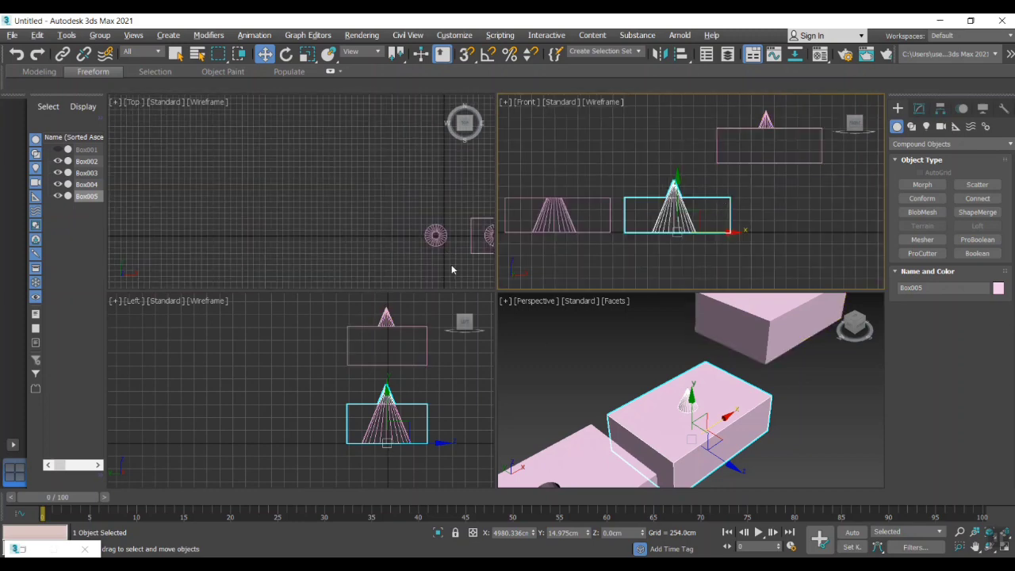
- Draw a new flat standard-primitive box, about 231 cm tall, in the Top view
middle_click_drag(451, 267, 232, 248)
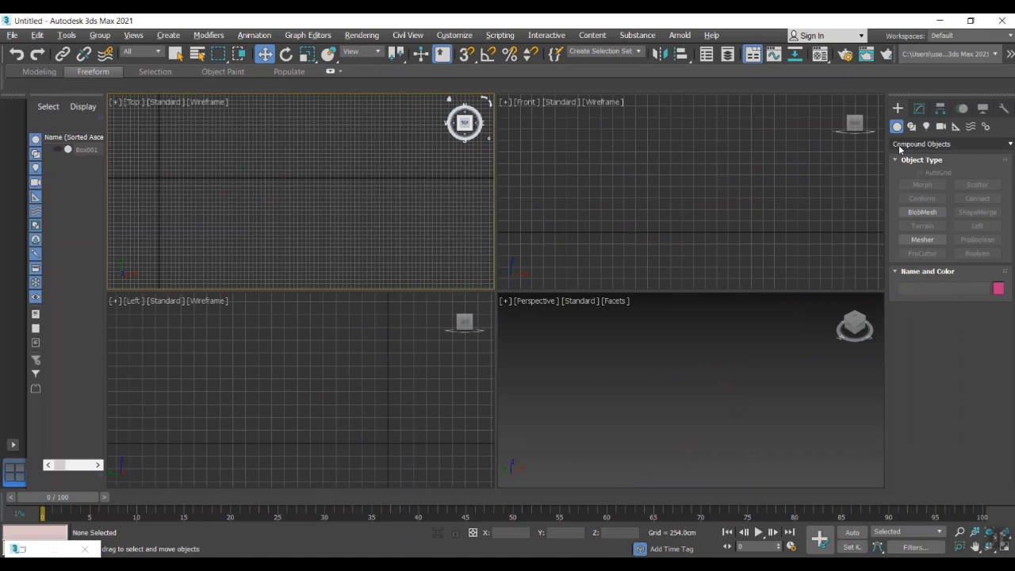
left_click(920, 144)
left_click(919, 156)
left_click(921, 184)
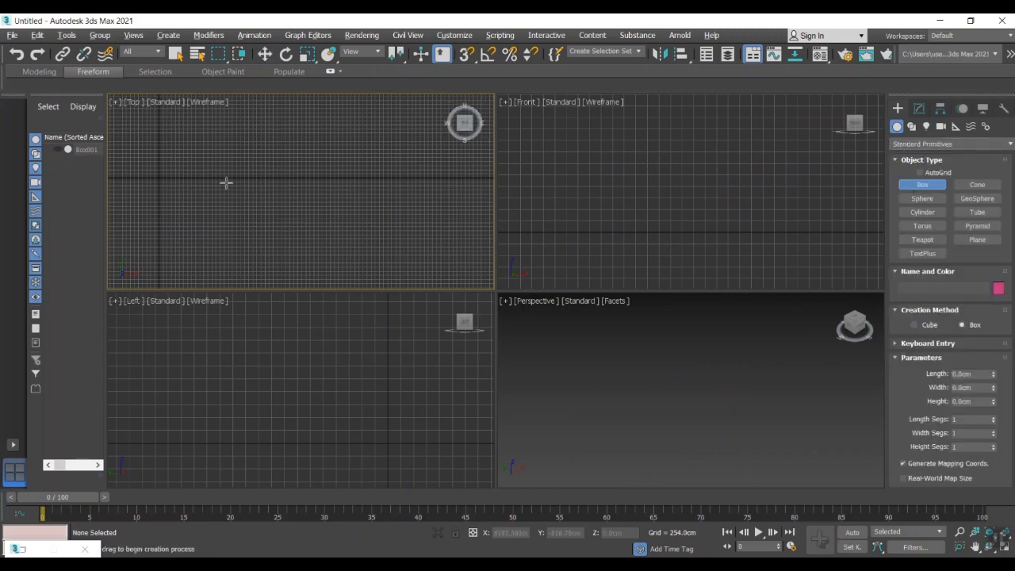
left_click_drag(225, 183, 281, 212)
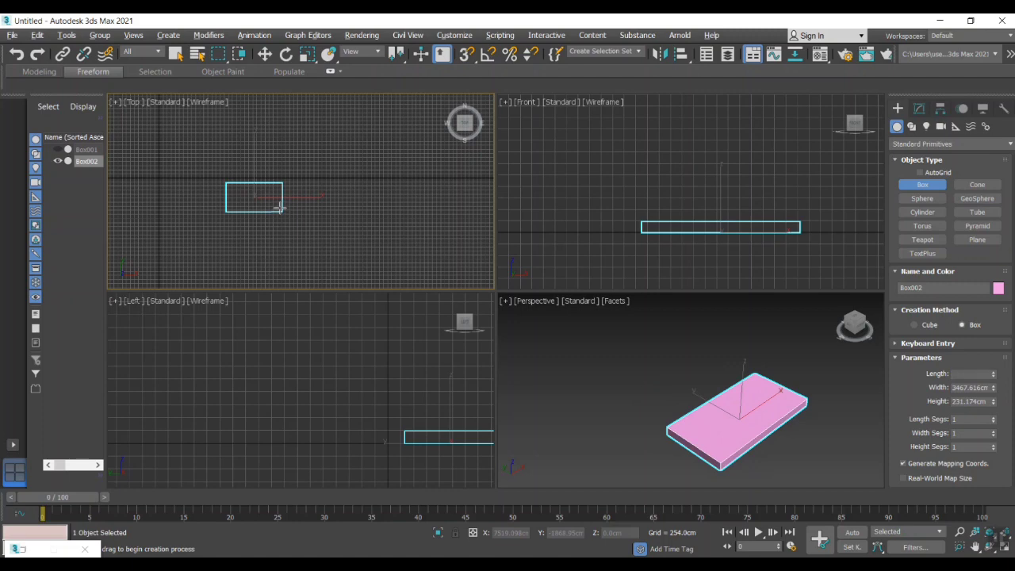
left_click(825, 275)
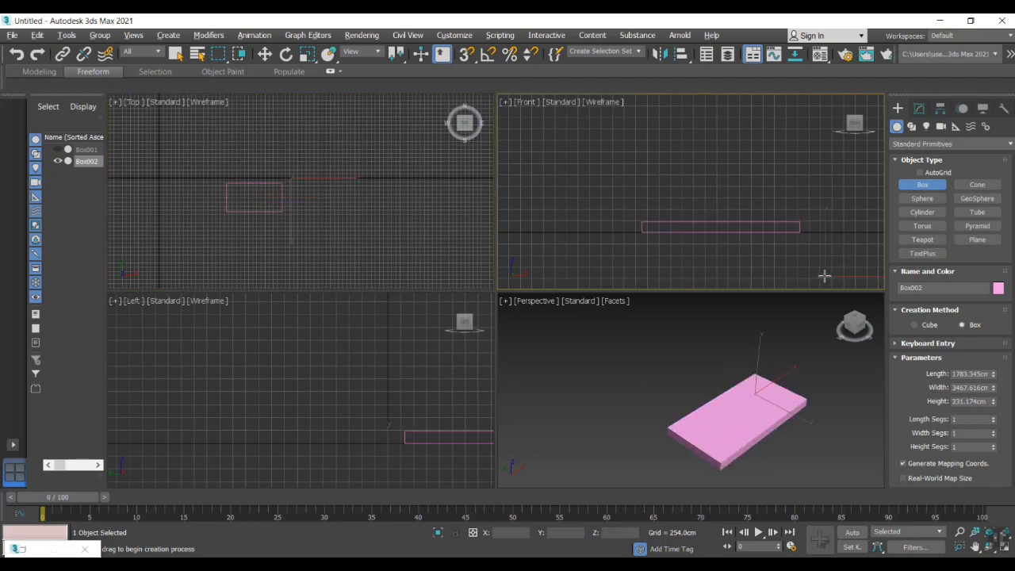
- Place a TextPlus object reading 'yaas solutions' on the flat box at 500 cm size
left_click(921, 253)
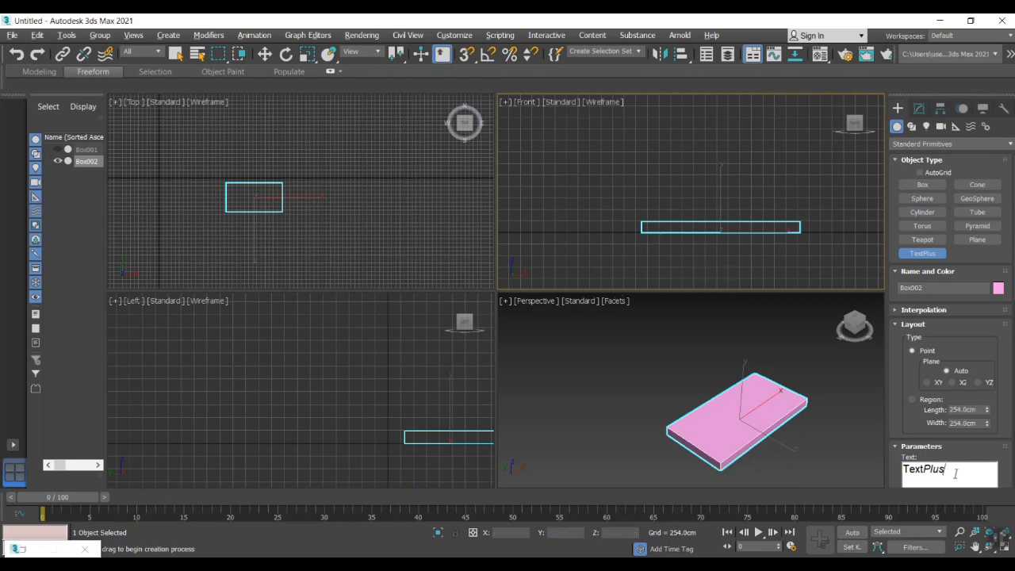
left_click_drag(955, 471, 872, 472)
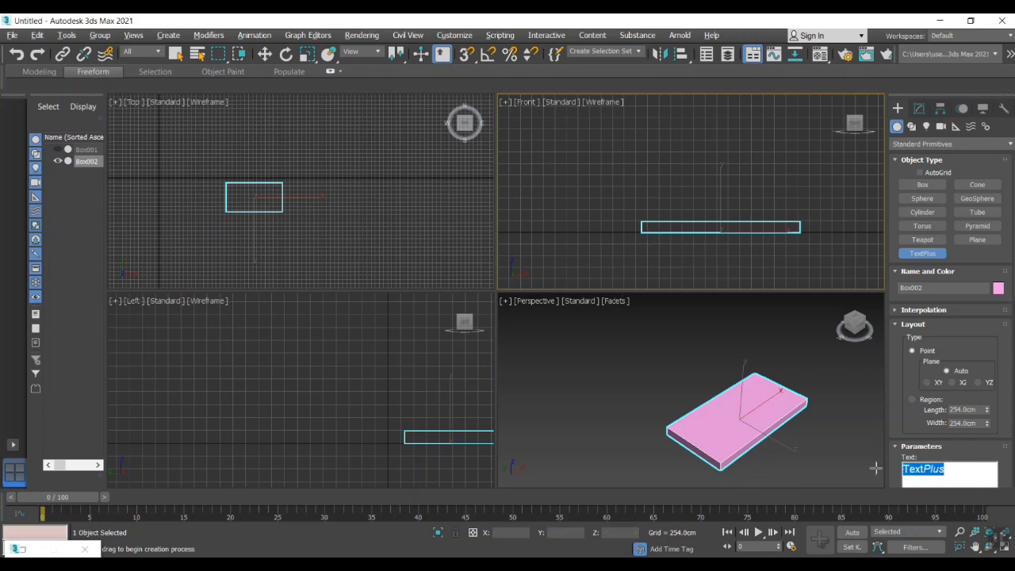
type("yaas")
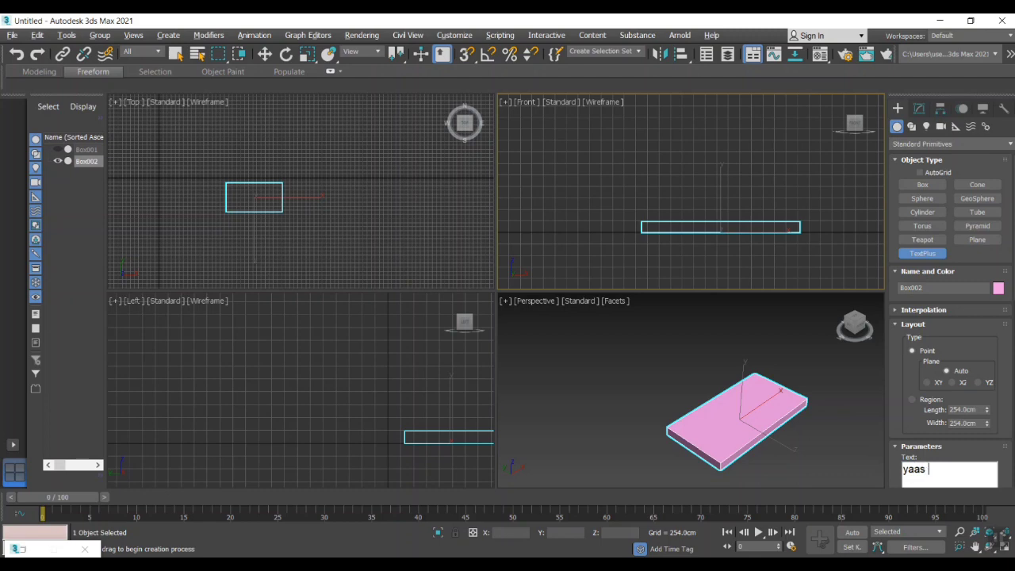
type(" solutions")
left_click(252, 198)
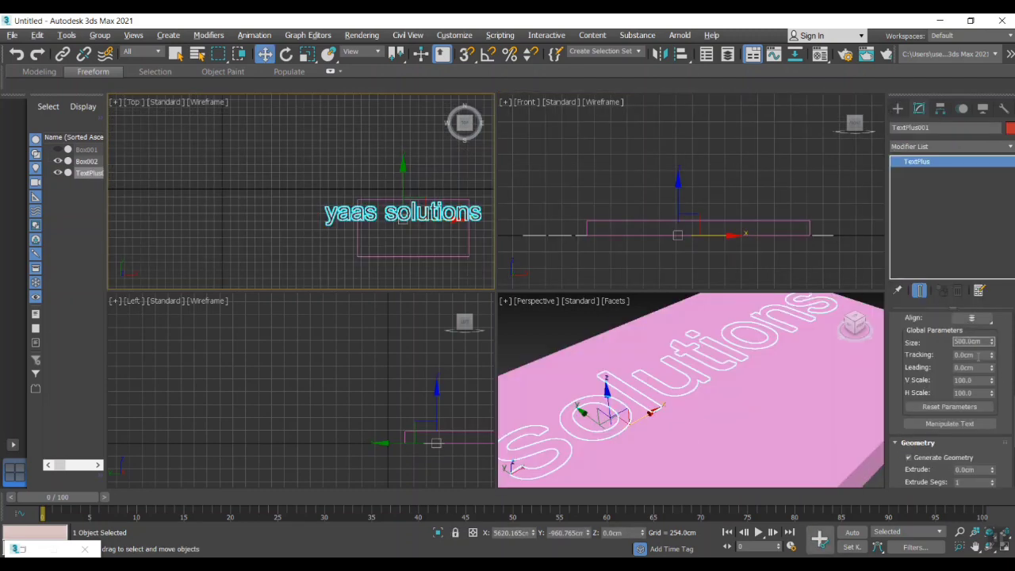
key("Tab")
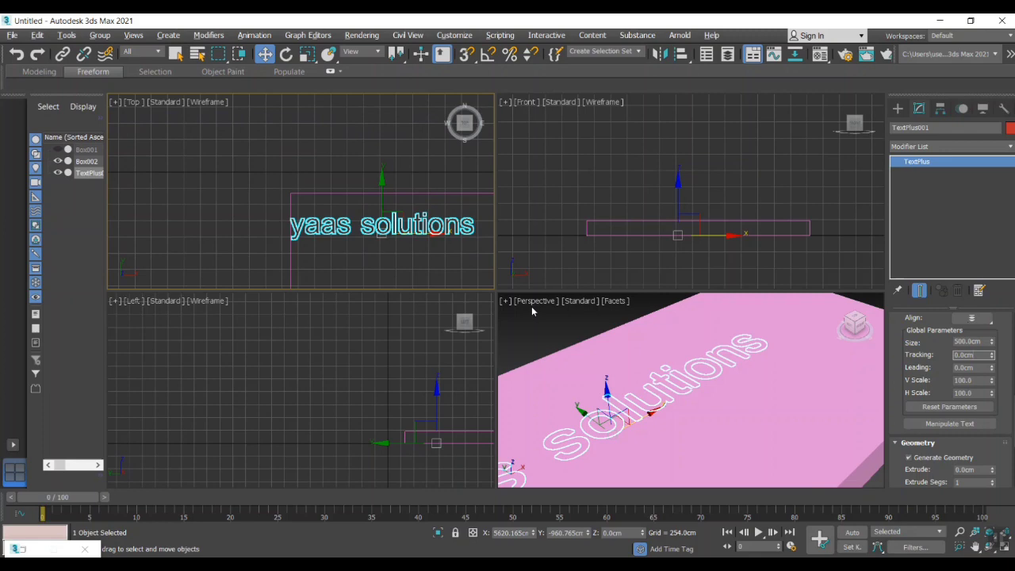
- Lift the yaas solutions text in the Left view onto the box top at Z 232.232 cm
scroll(640, 253, "up", 2)
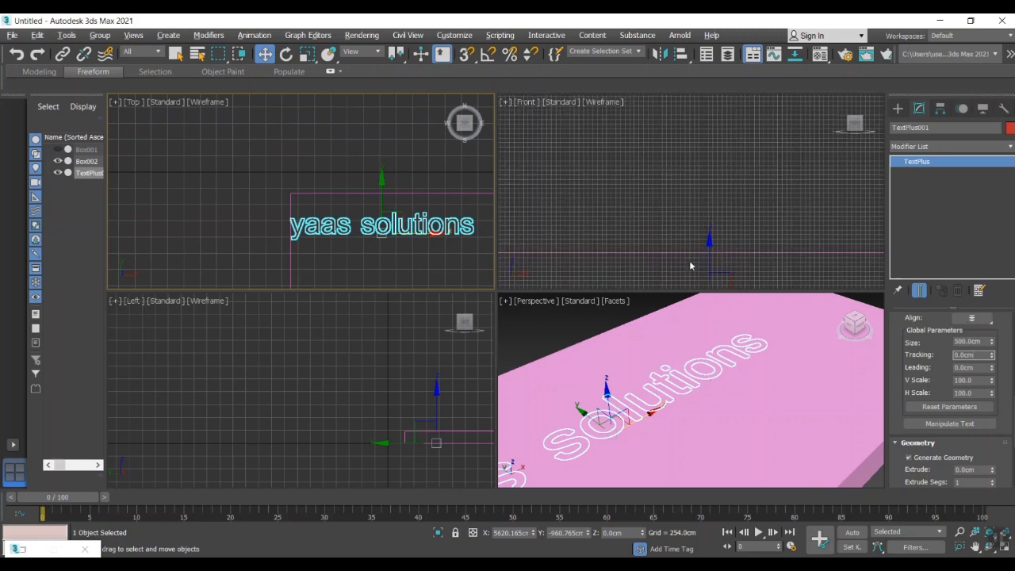
middle_click_drag(425, 452, 131, 351)
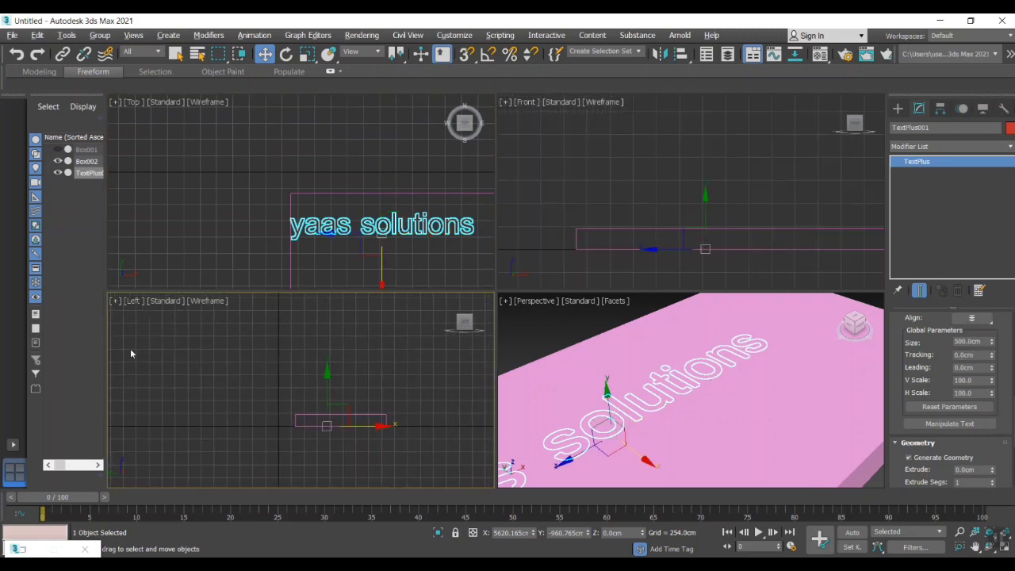
scroll(406, 445, "up", 2)
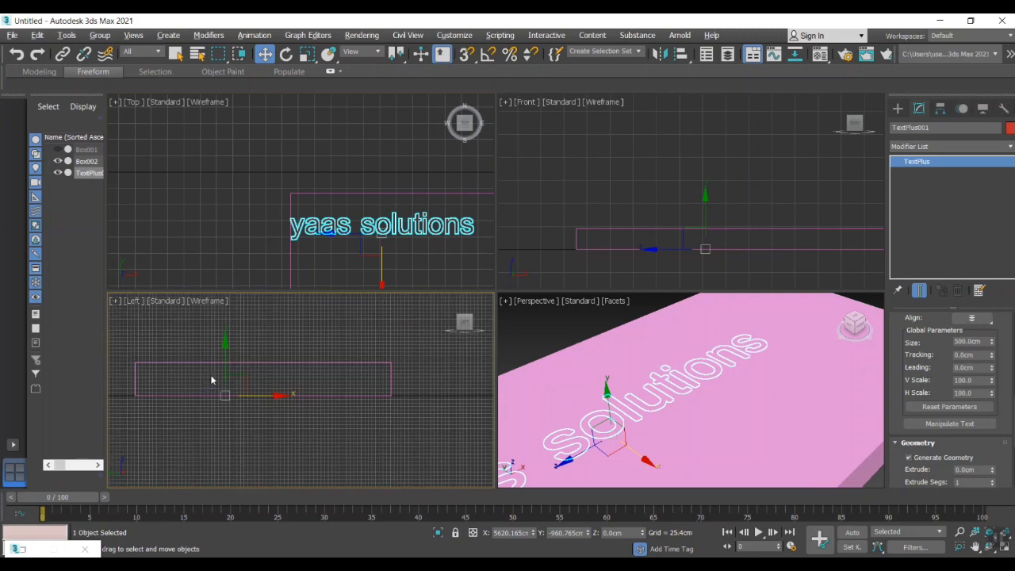
scroll(210, 374, "up", 3)
left_click_drag(246, 352, 249, 305)
scroll(150, 357, "up", 3)
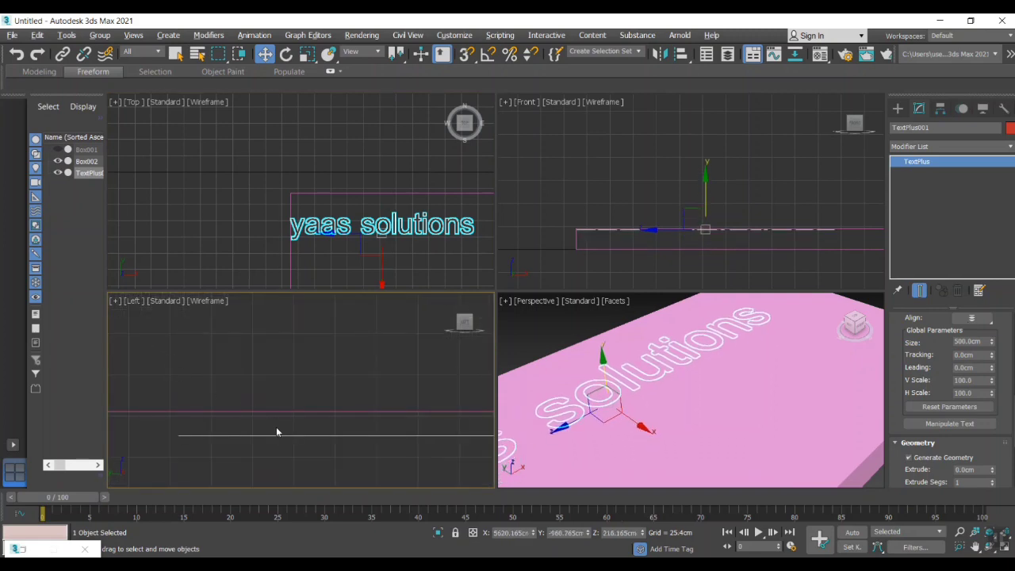
left_click_drag(276, 431, 278, 410)
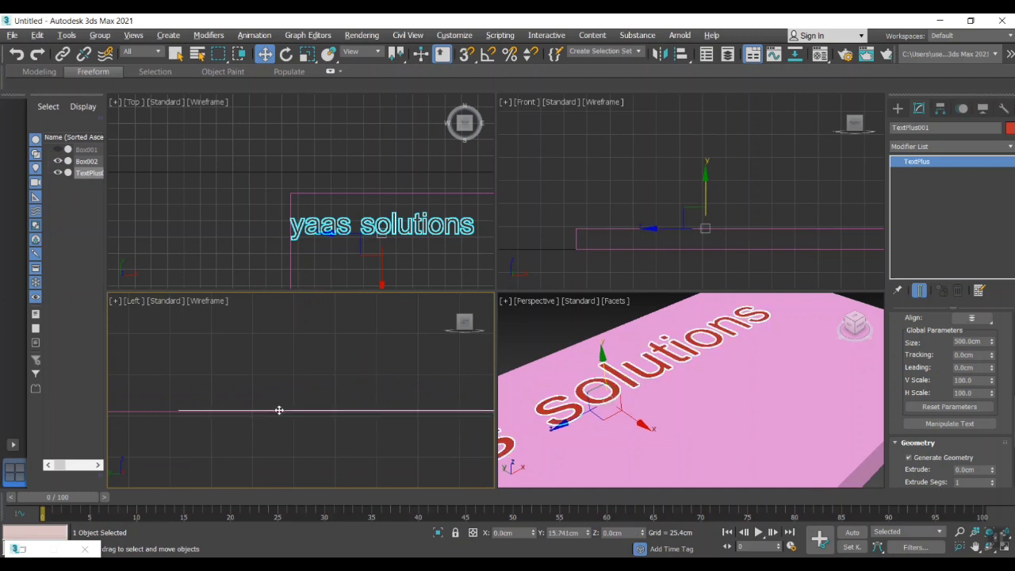
left_click(329, 422)
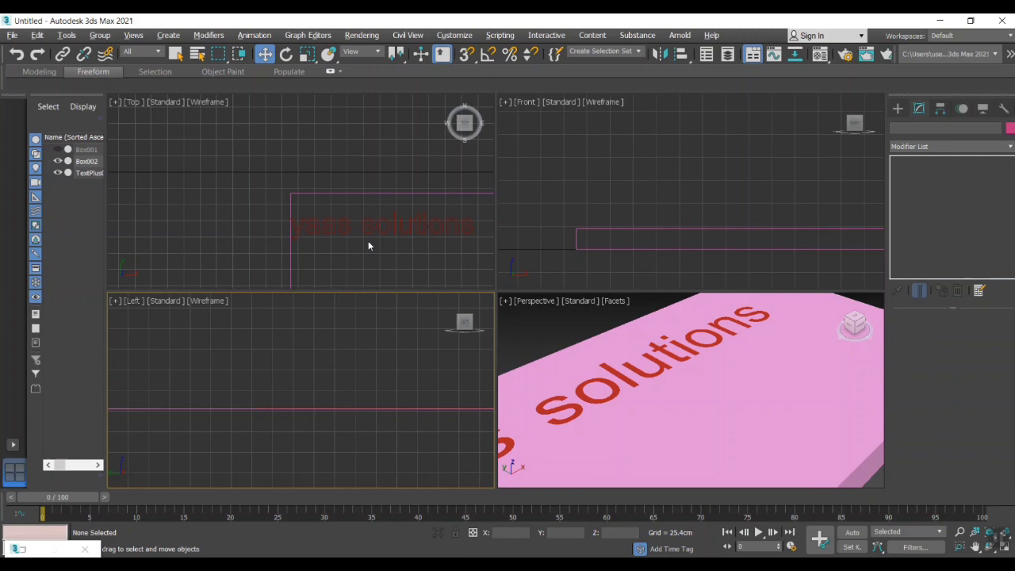
- Shift the text right along X toward the box centre in the Top view
scroll(394, 227, "down", 5)
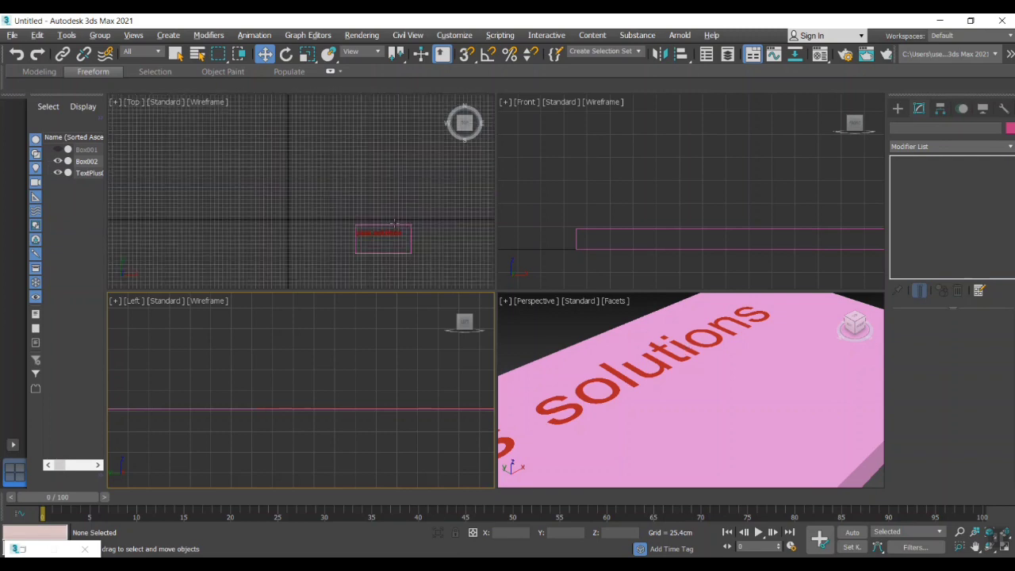
left_click(402, 238)
scroll(402, 238, "up", 5)
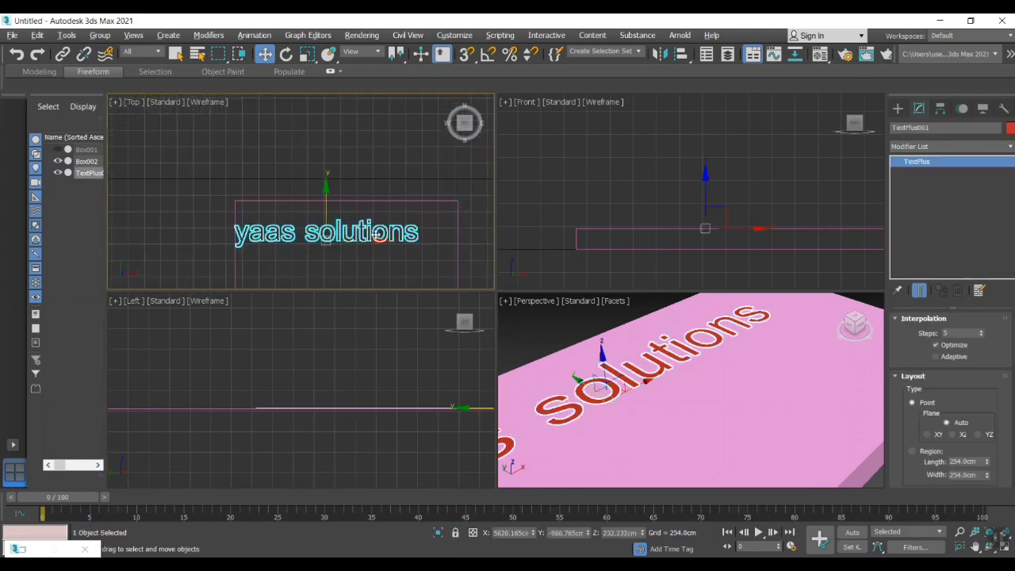
left_click_drag(382, 244, 404, 243)
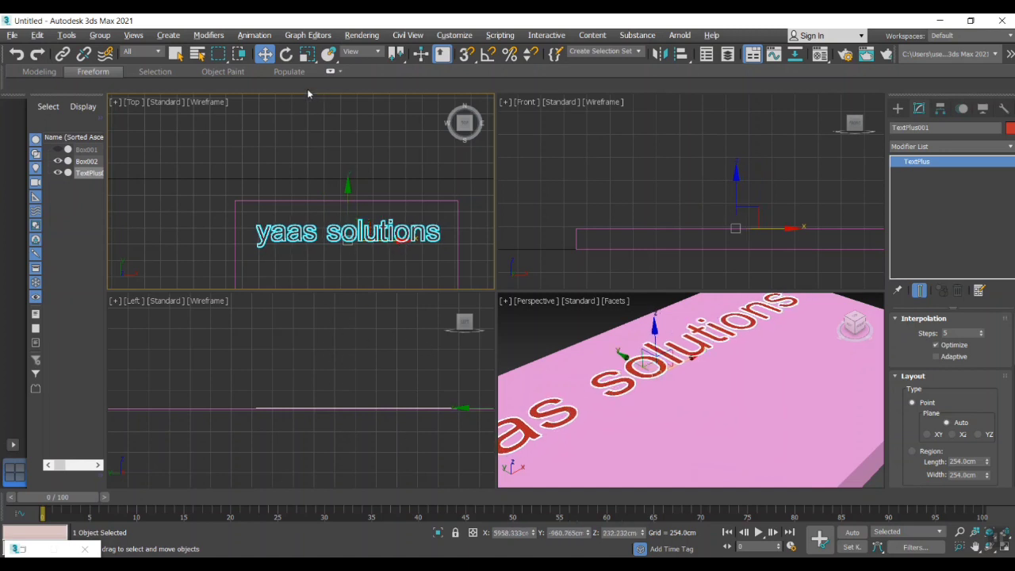
- Scale the yaas solutions text vertically in the Left viewport so it spans the box's thickness
left_click(308, 53)
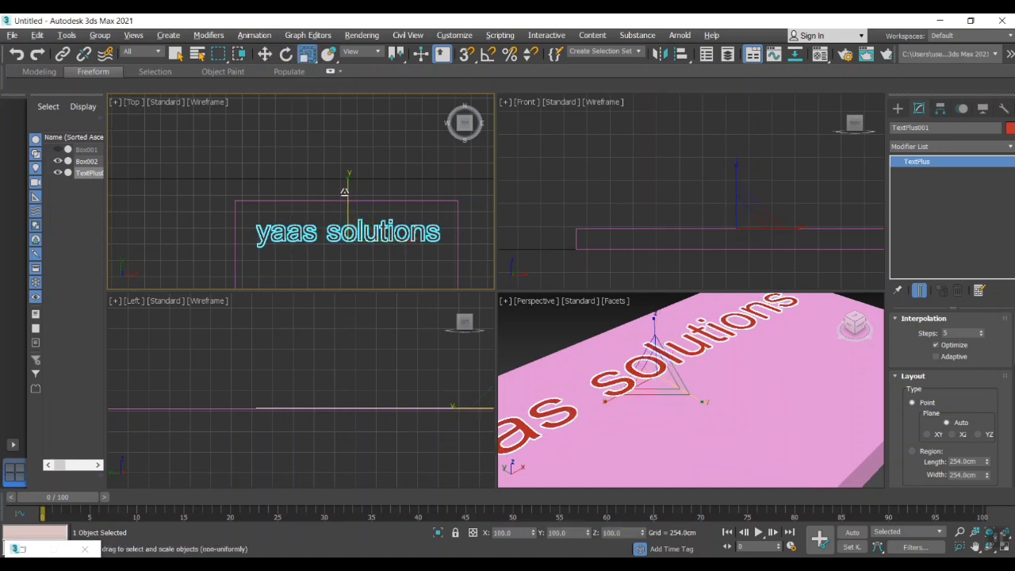
left_click(735, 172)
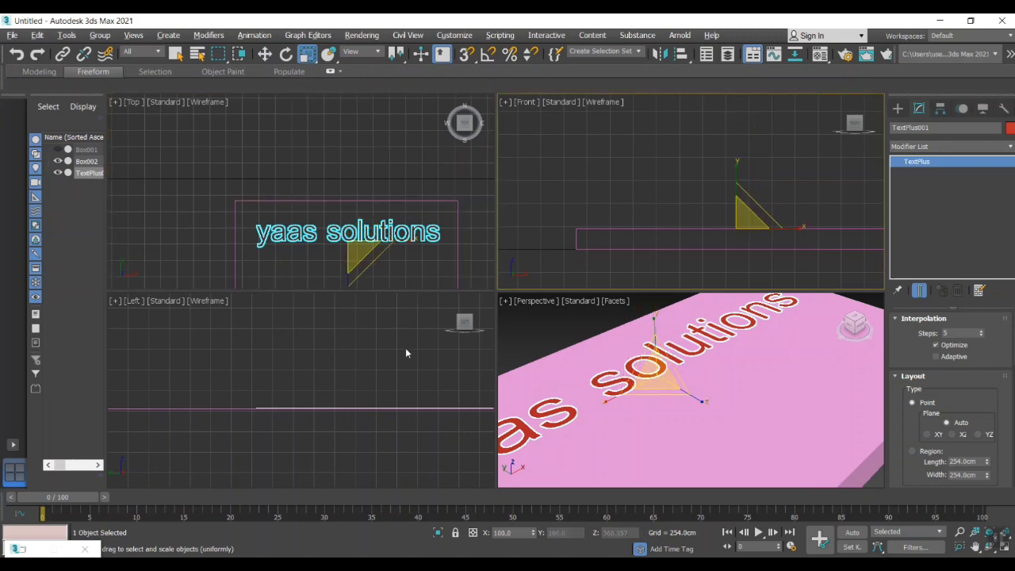
scroll(440, 349, "down", 3)
scroll(455, 372, "up", 2)
left_click(428, 406)
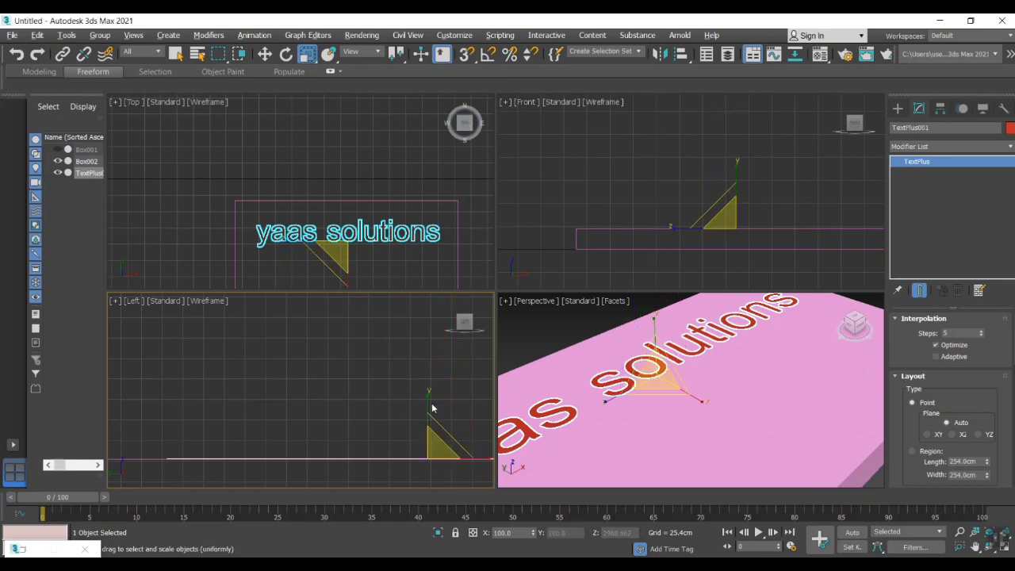
left_click_drag(432, 408, 426, 459)
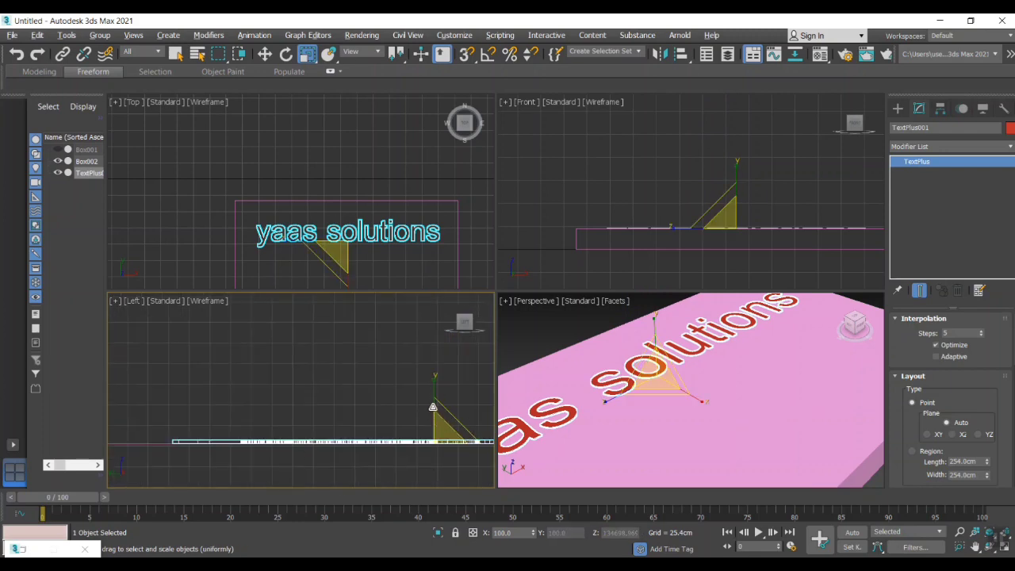
mouse_move(433, 417)
left_mouse_down()
mouse_move(432, 385)
mouse_move(430, 399)
left_mouse_up()
left_click(264, 53)
left_click(372, 365)
scroll(789, 383, "down", 5)
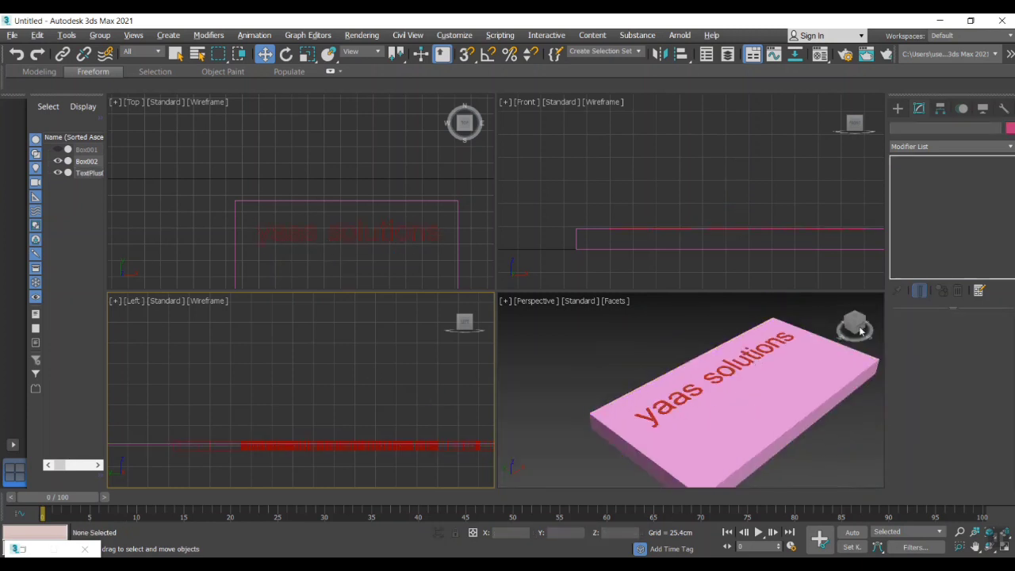
- Maximize the Perspective viewport, zoom out to show the whole box, and select Box002
scroll(833, 340, "up", 3)
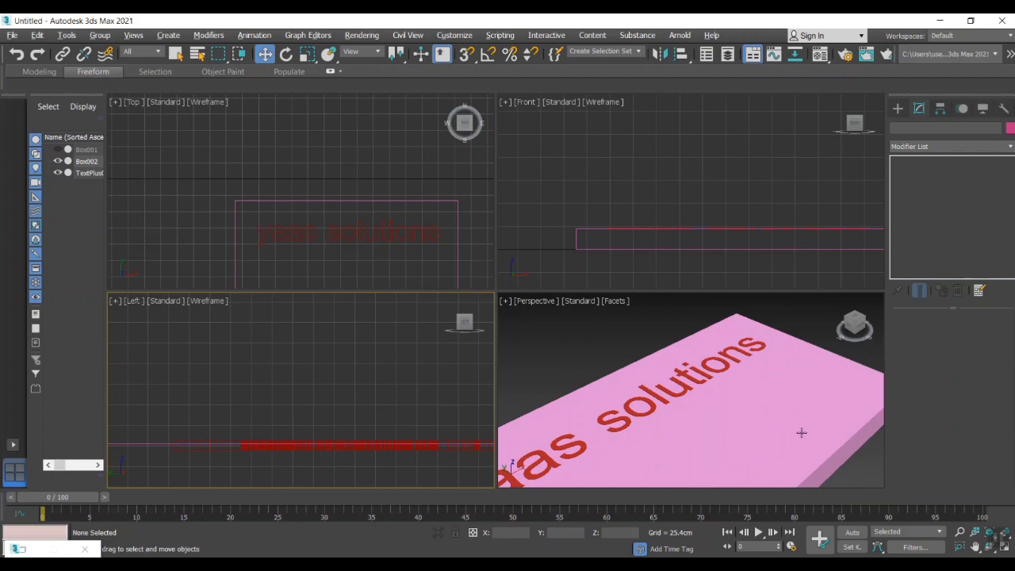
key("alt+w")
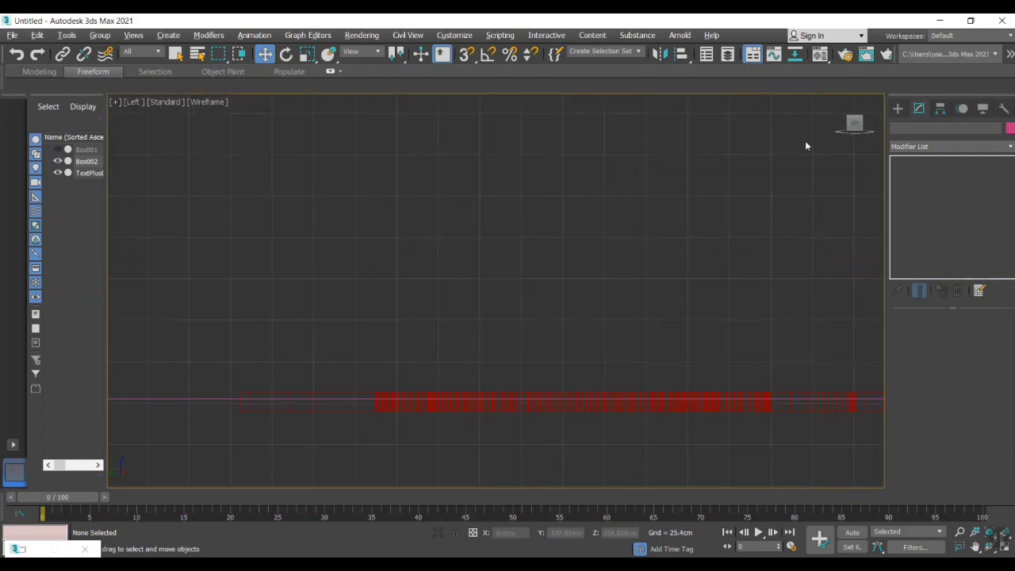
key("alt+w")
left_click(833, 323)
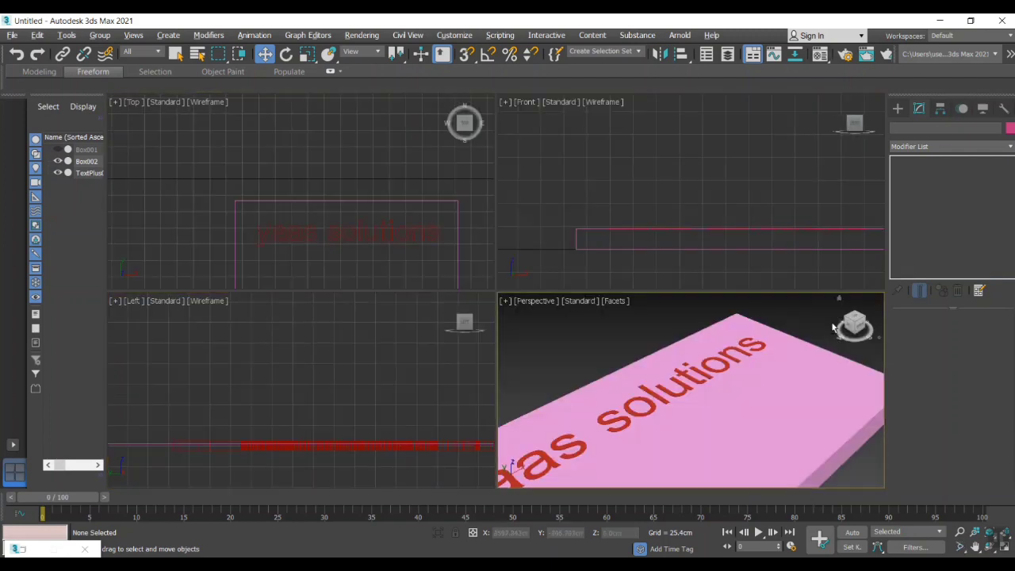
key("alt+w")
scroll(717, 317, "down", 4)
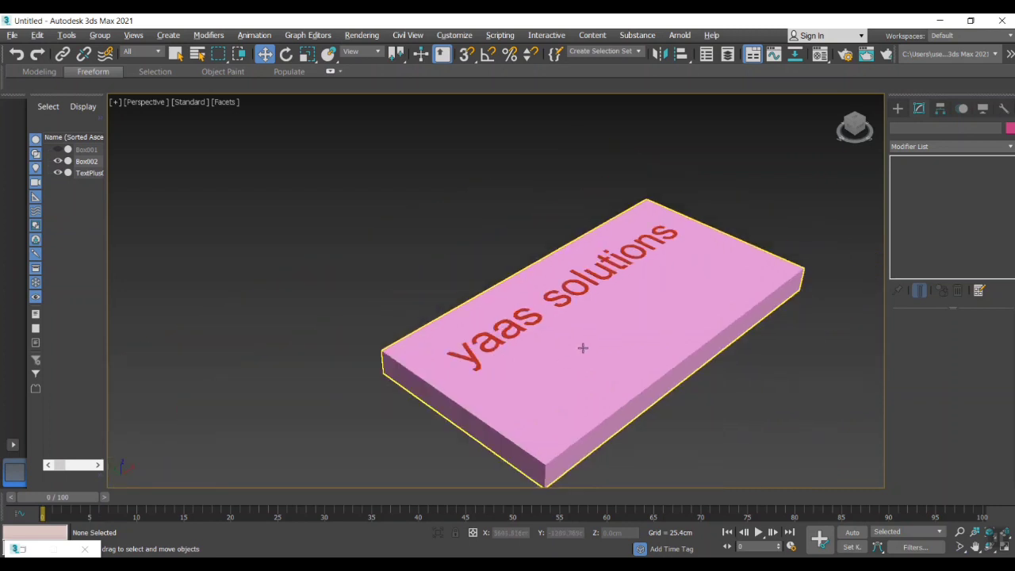
left_click(634, 375)
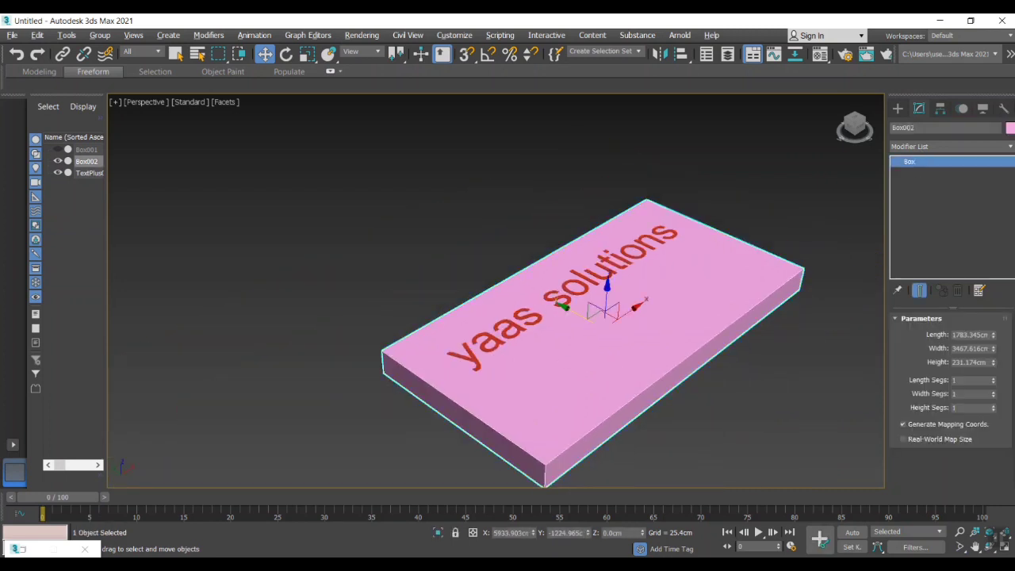
- Start a Compound Objects ProBoolean on Box002 with Imprint enabled and Start Picking active
left_click(897, 109)
left_click(919, 144)
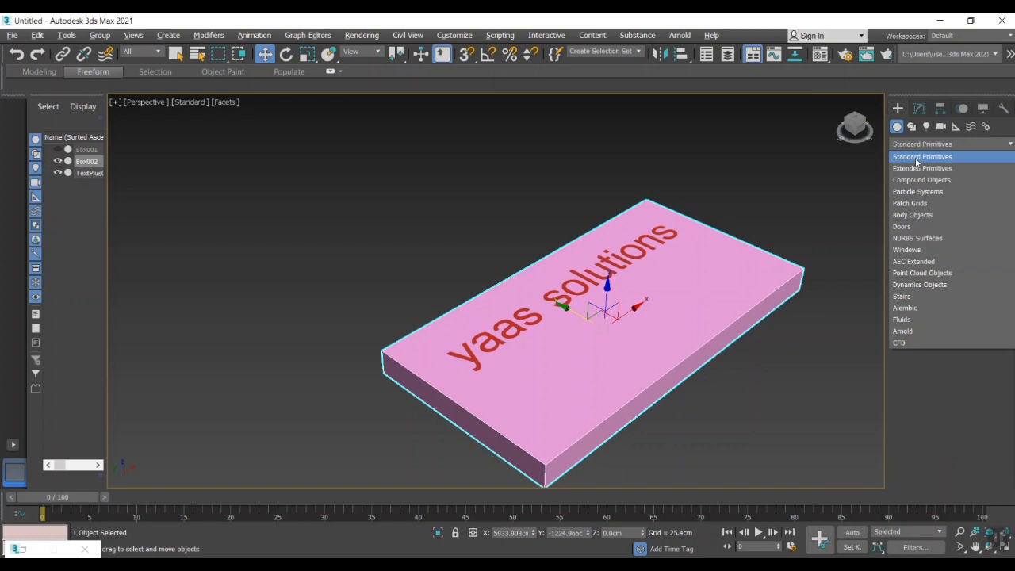
left_click(921, 180)
left_click(976, 238)
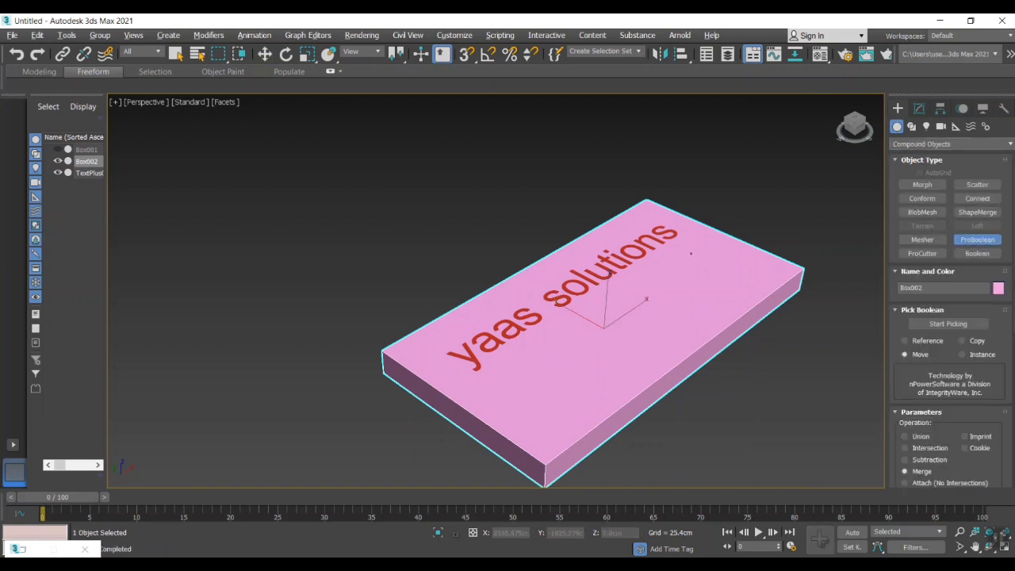
scroll(935, 381, "down", 1)
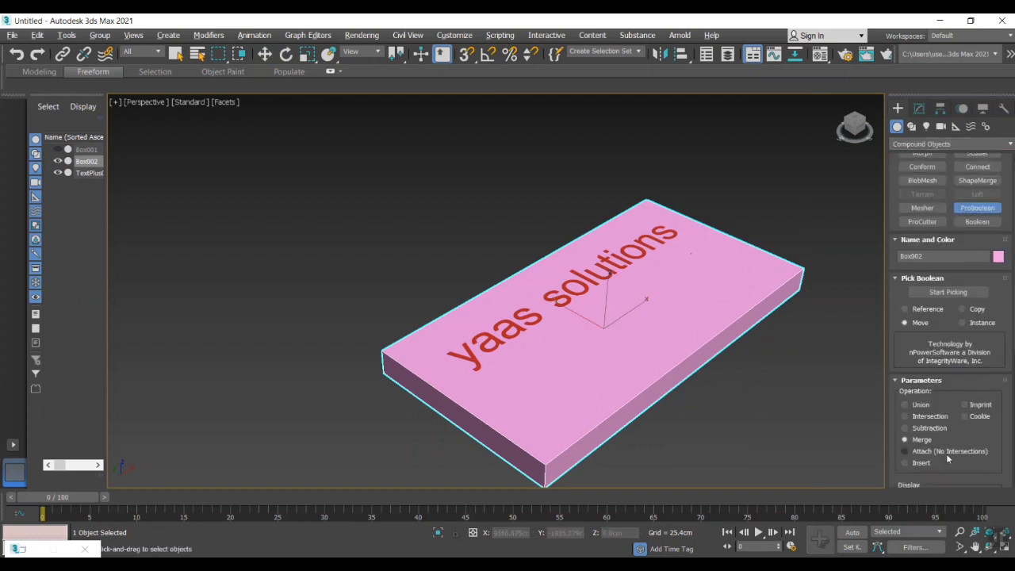
left_click(964, 405)
left_click(948, 291)
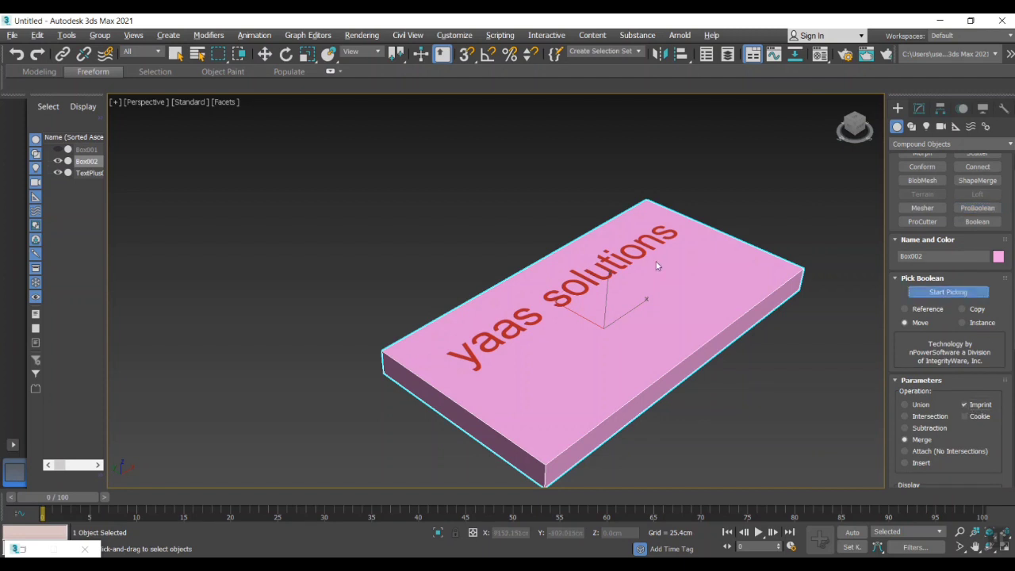
- Pick the text to imprint it into Box002, then orbit the view onto the slab's front top
left_click(622, 260)
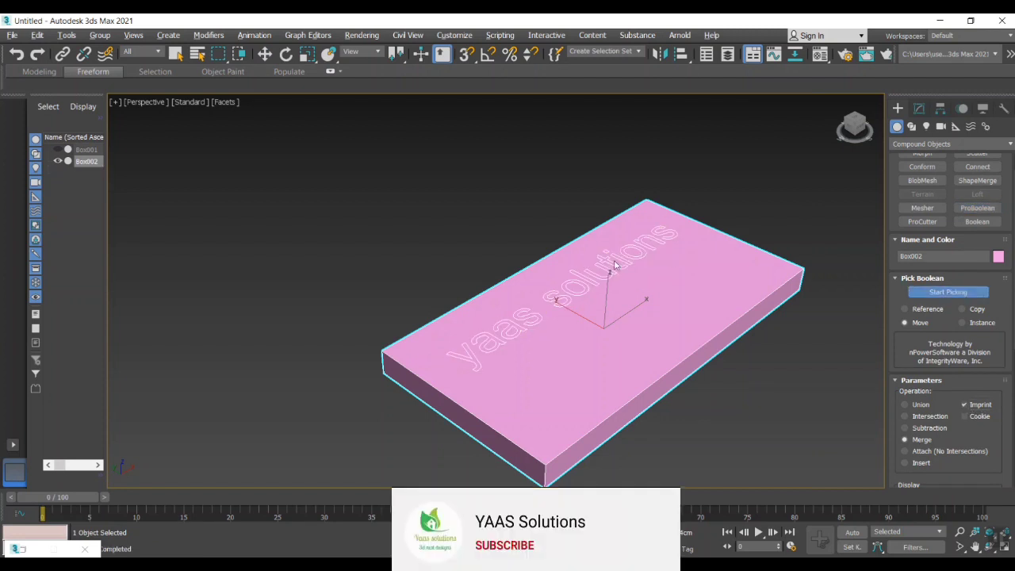
scroll(473, 348, "up", 5)
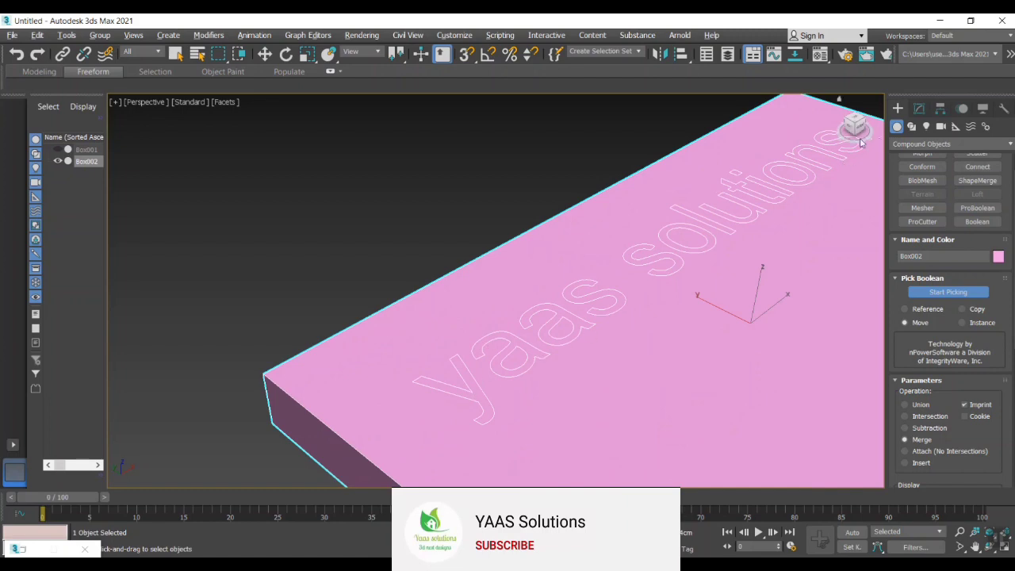
scroll(816, 211, "down", 5)
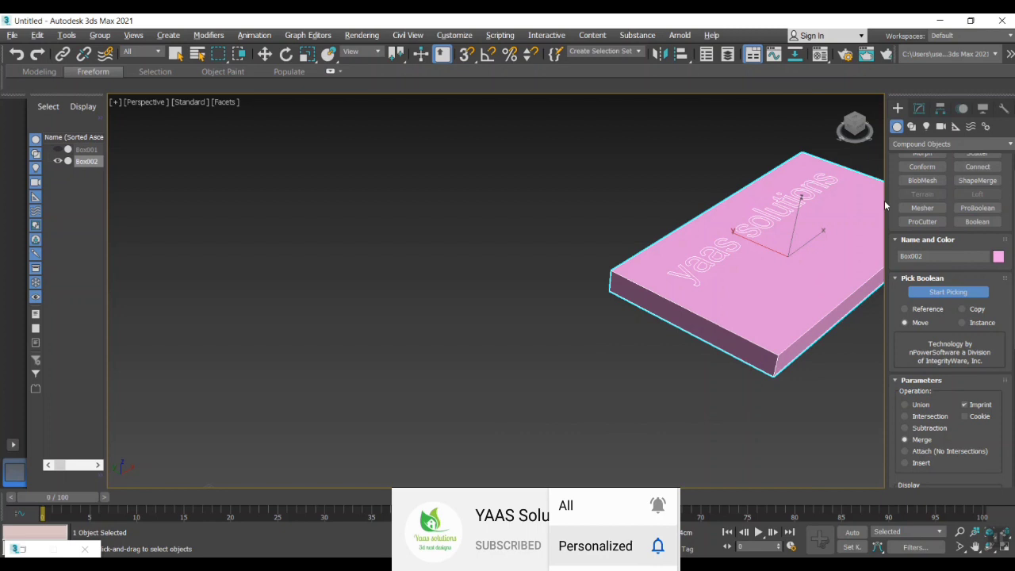
left_click(860, 131)
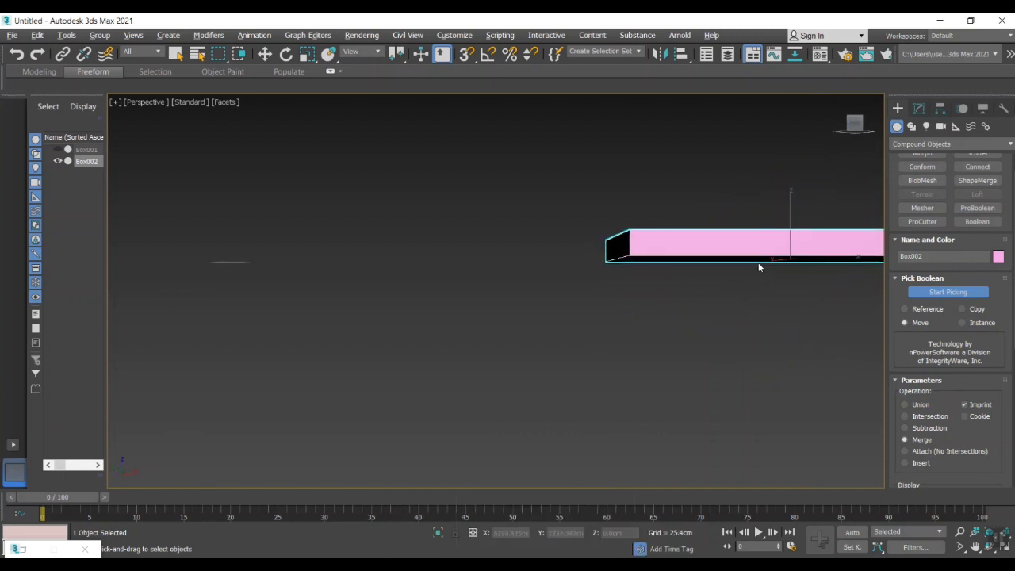
left_click(861, 121)
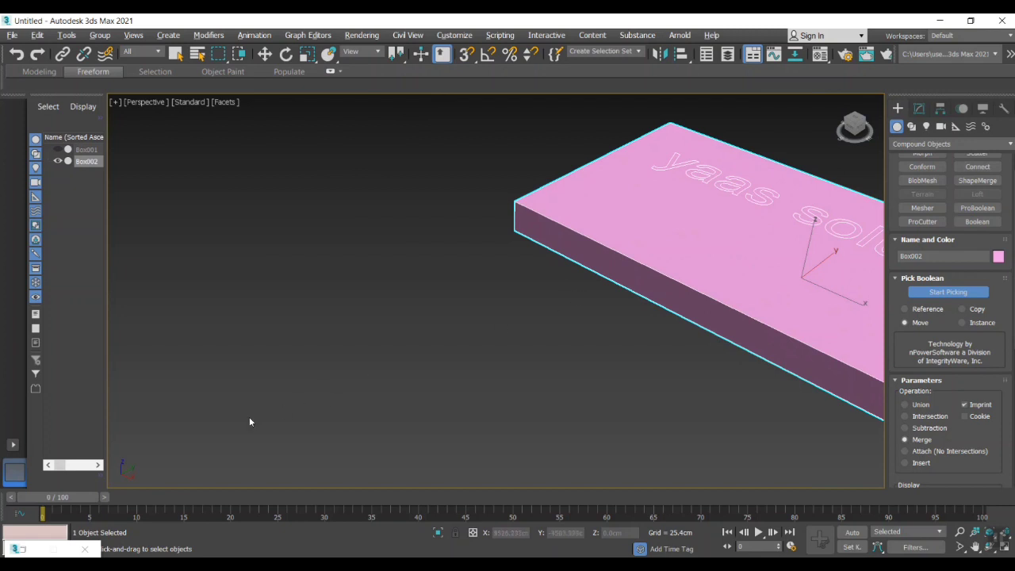
left_click(851, 121)
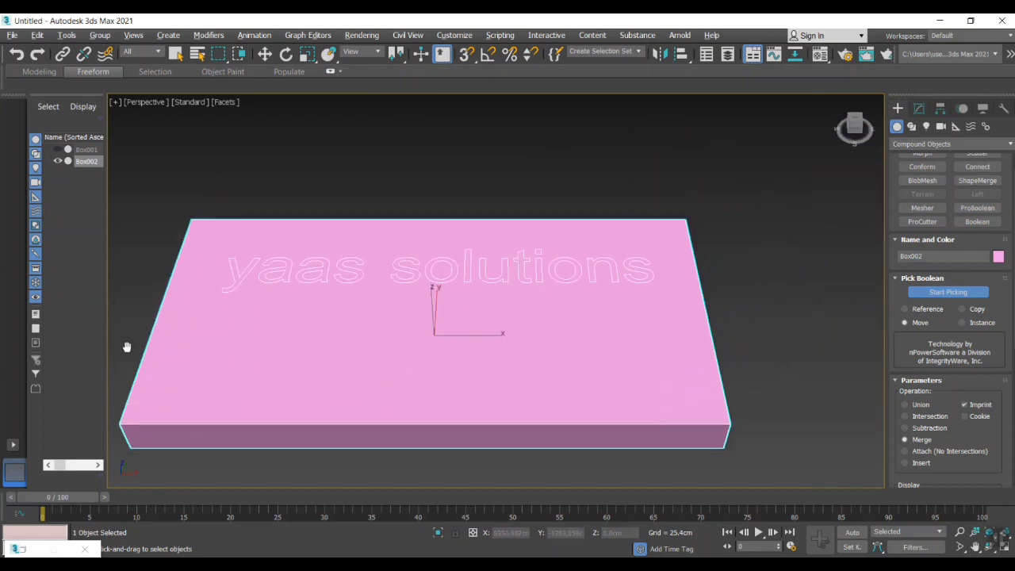
- Draw a Standard Primitives cylinder in the Top view below the yaas solutions text
key("alt+w")
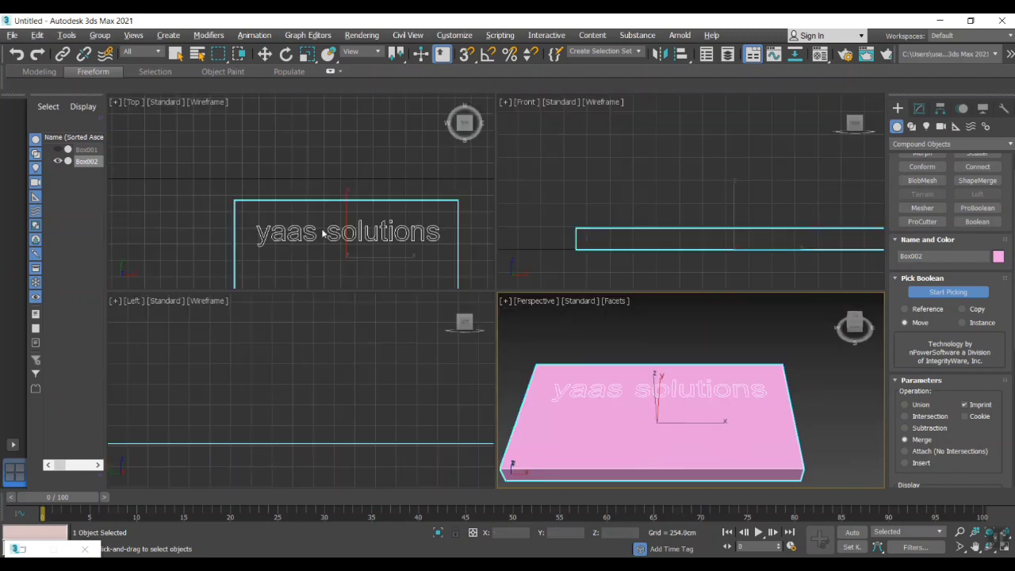
scroll(404, 211, "down", 2)
key("w")
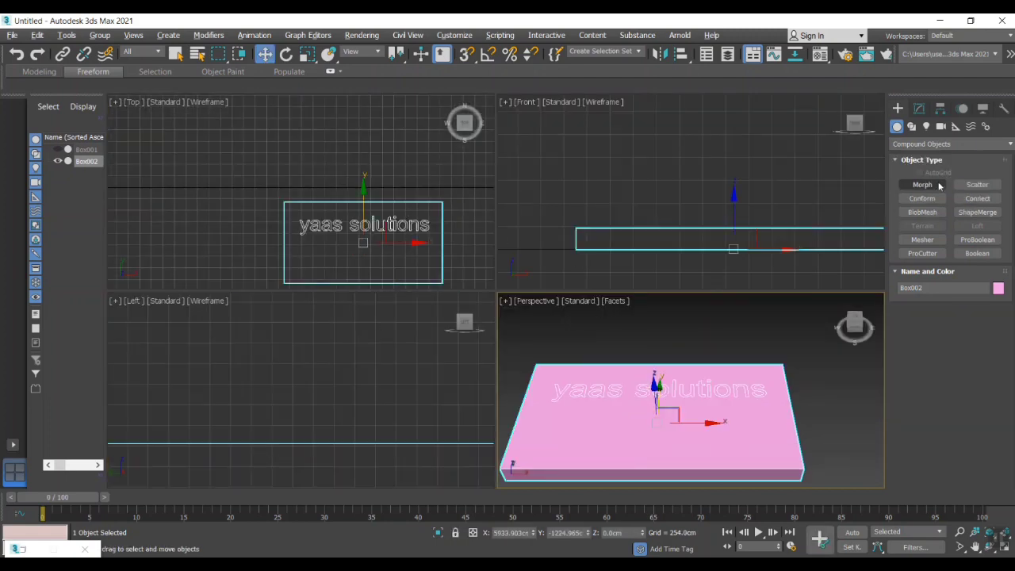
left_click(951, 143)
left_click(924, 154)
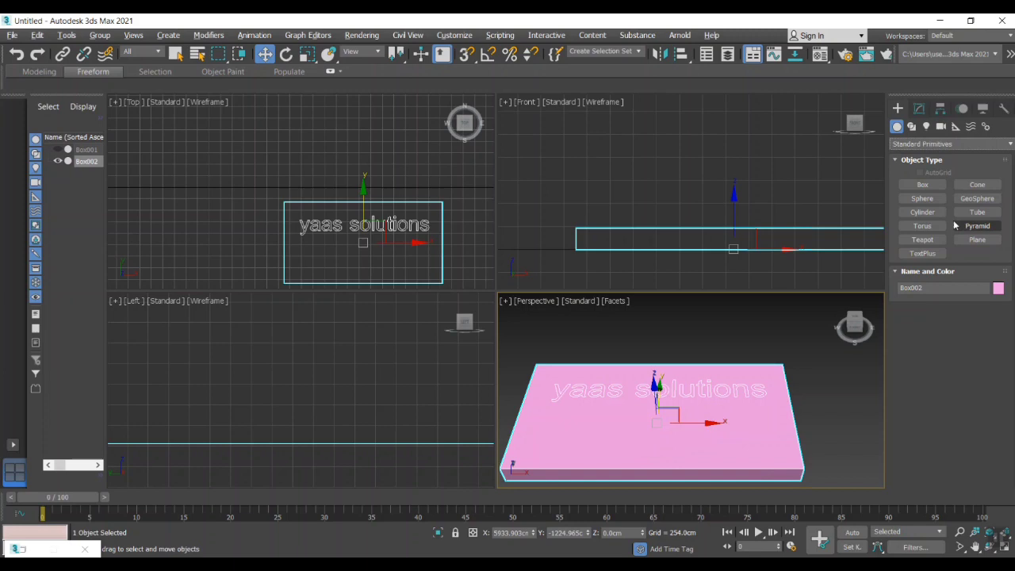
left_click(922, 212)
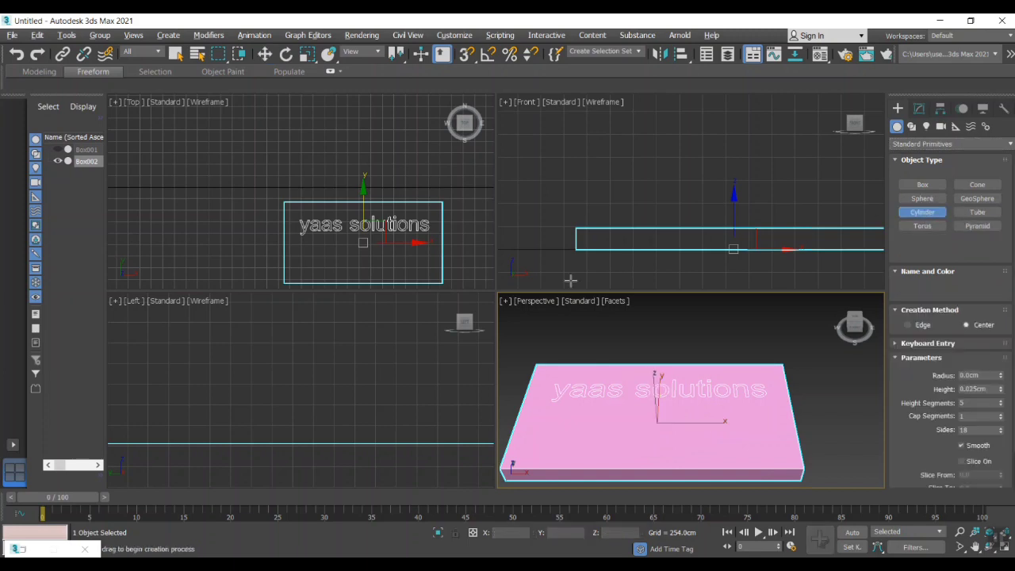
left_click_drag(361, 252, 362, 252)
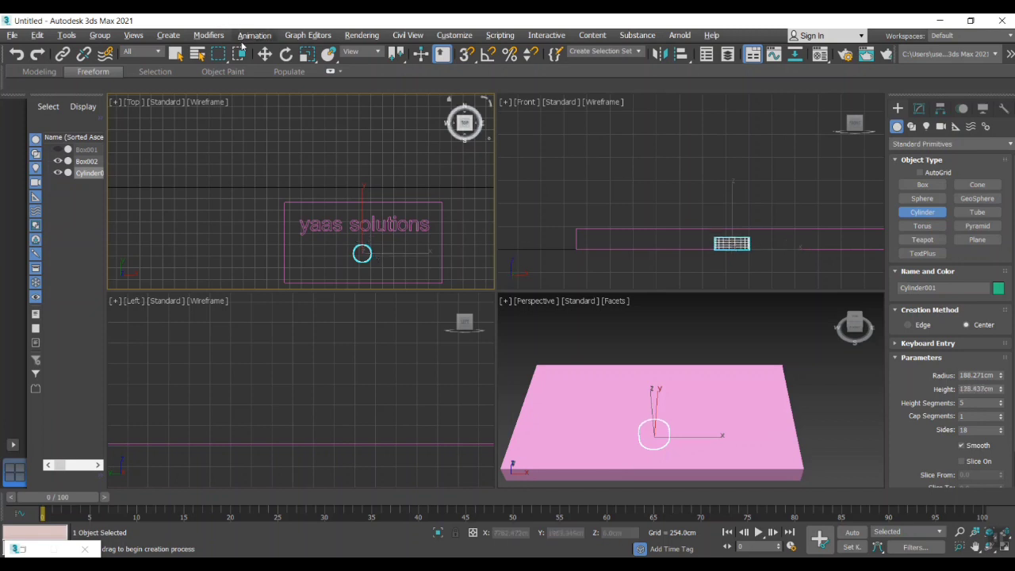
- Raise Cylinder001 in the Front view so its top shows through the box, then select Box002
left_click(265, 53)
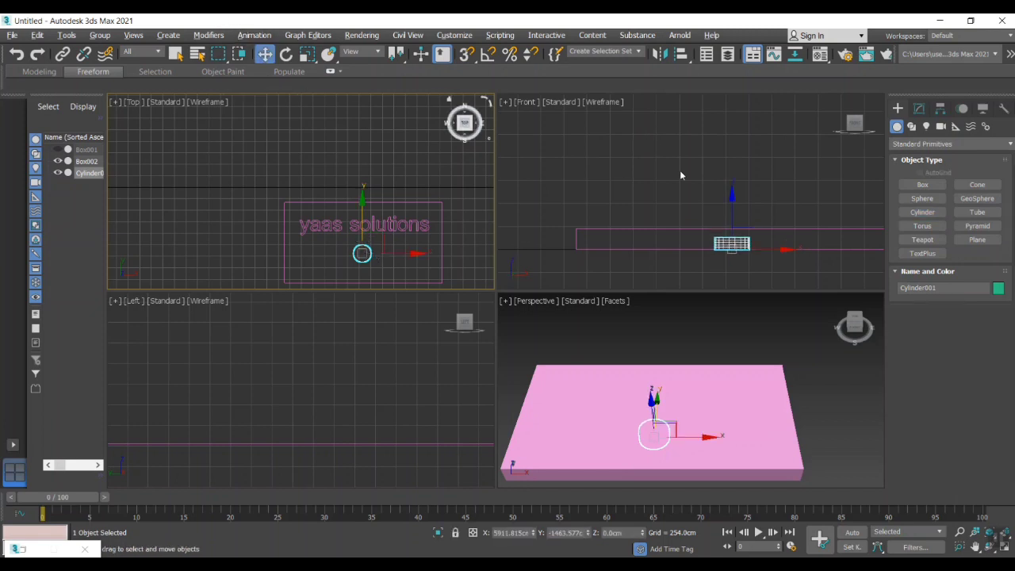
left_click(733, 197)
left_click(731, 236)
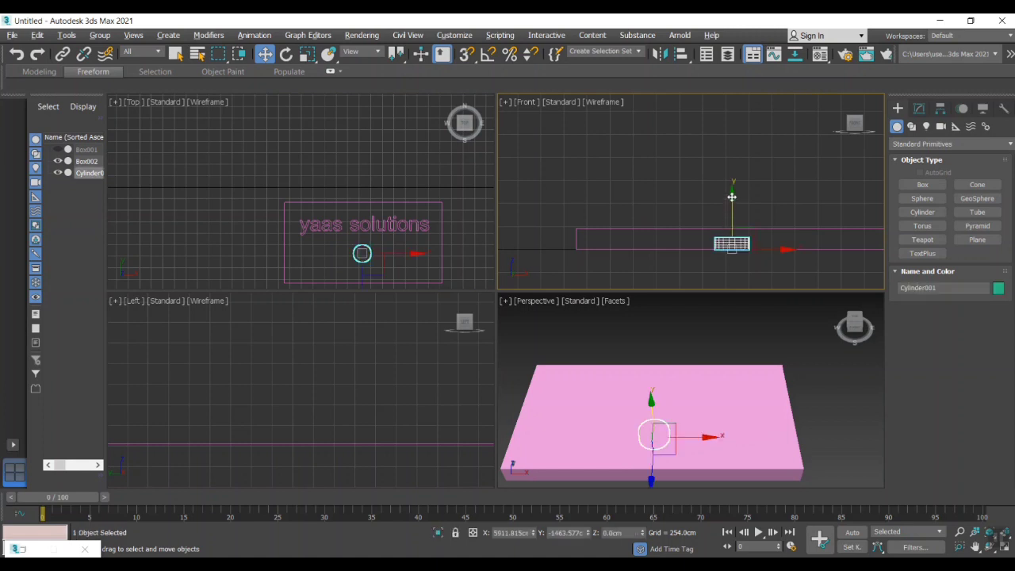
left_click_drag(731, 197, 732, 185)
left_click(780, 198)
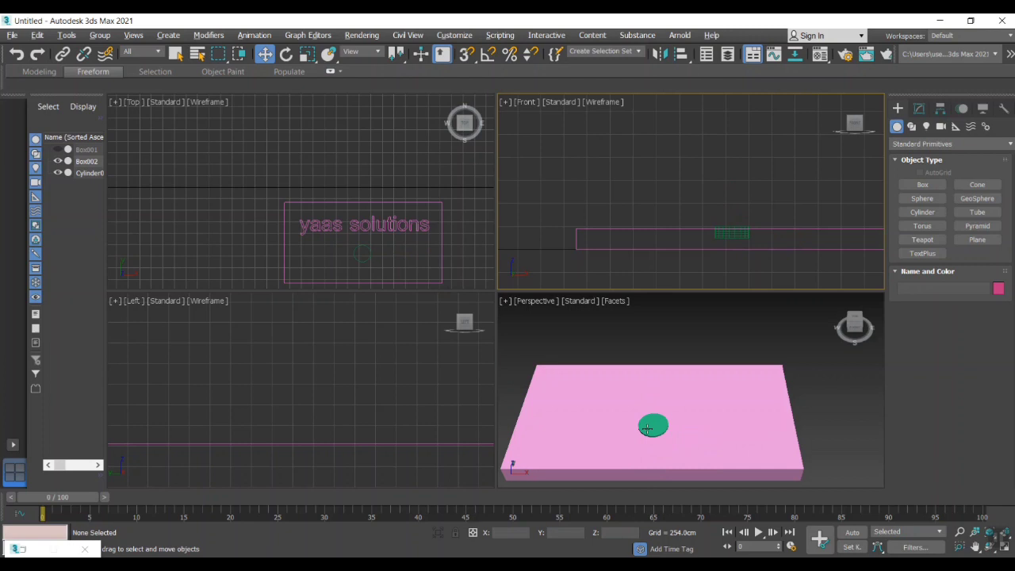
left_click(785, 429)
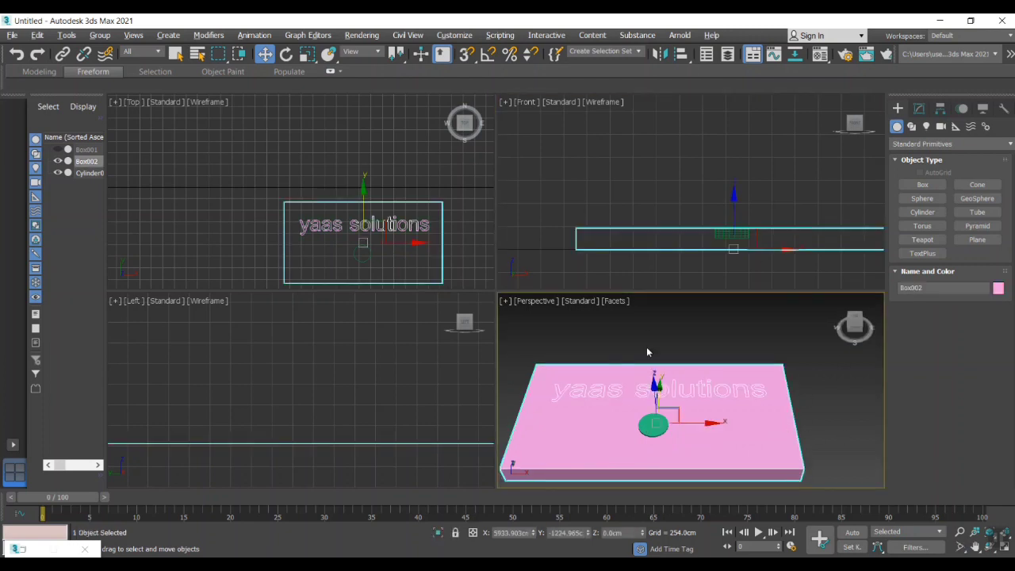
- Imprint Cylinder001 into Box002 using a ProBoolean with the Imprint option
left_click(923, 144)
left_click(920, 180)
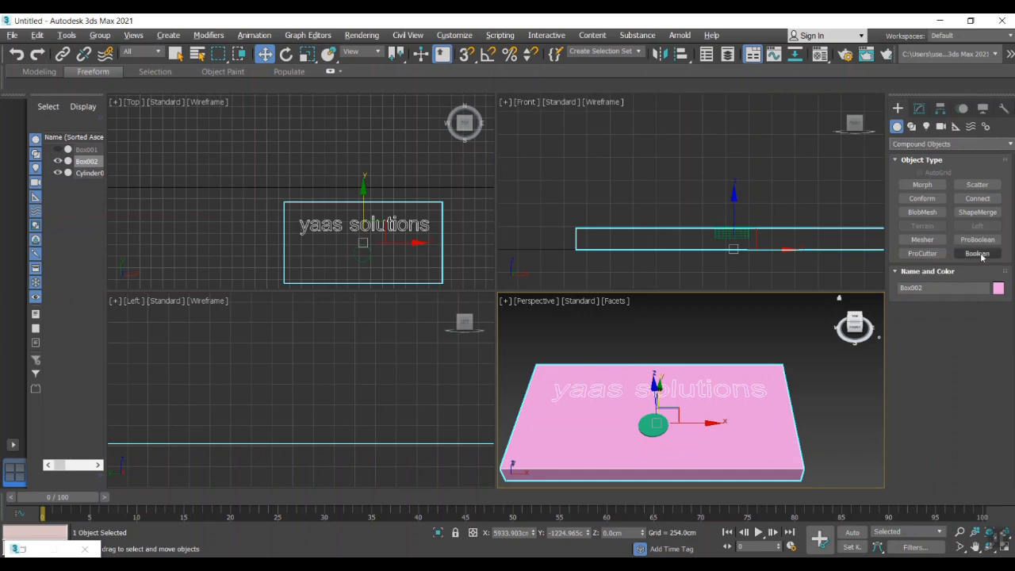
left_click(977, 239)
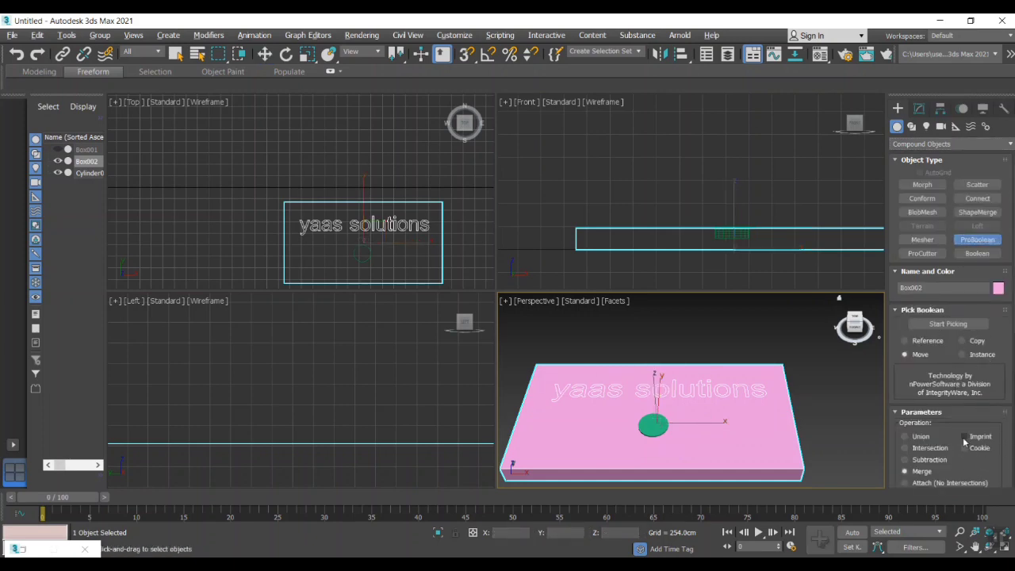
left_click(964, 436)
left_click(948, 324)
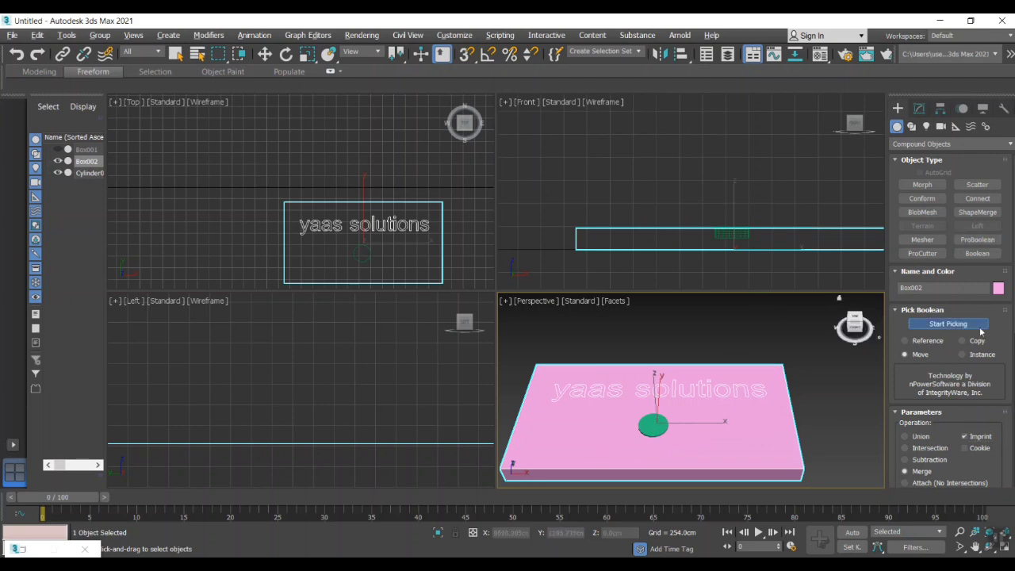
left_click(660, 432)
- Zoom around the imprinted result and reselect the pink box Box002
scroll(663, 437, "up", 2)
key("w")
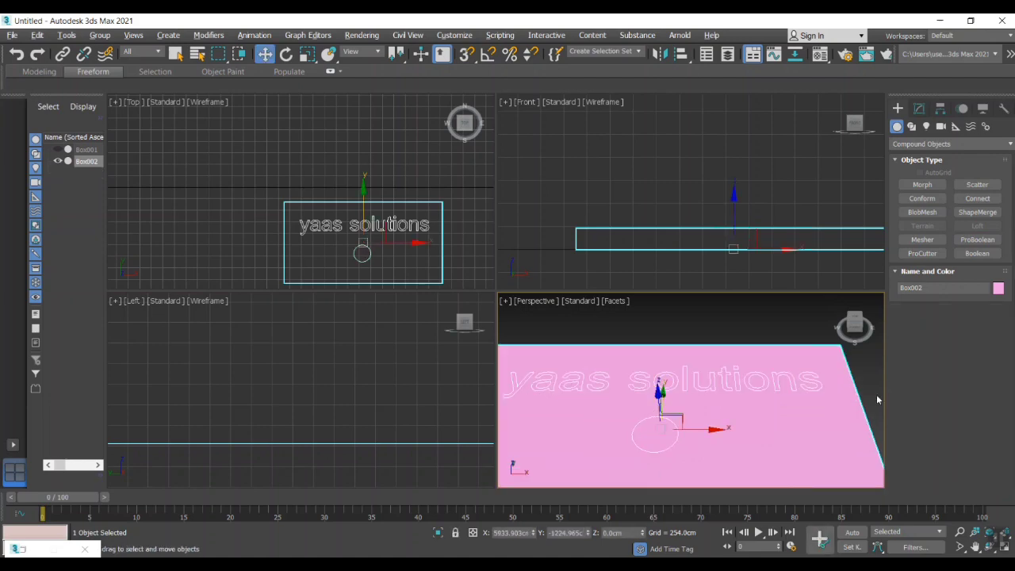
scroll(376, 233, "up", 3)
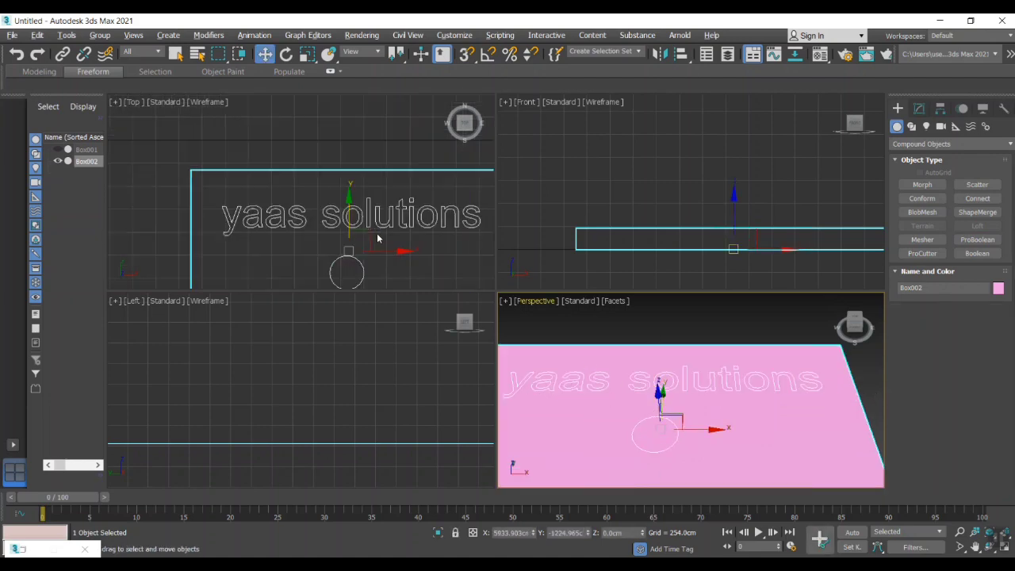
scroll(729, 159, "down", 3)
scroll(751, 181, "up", 4)
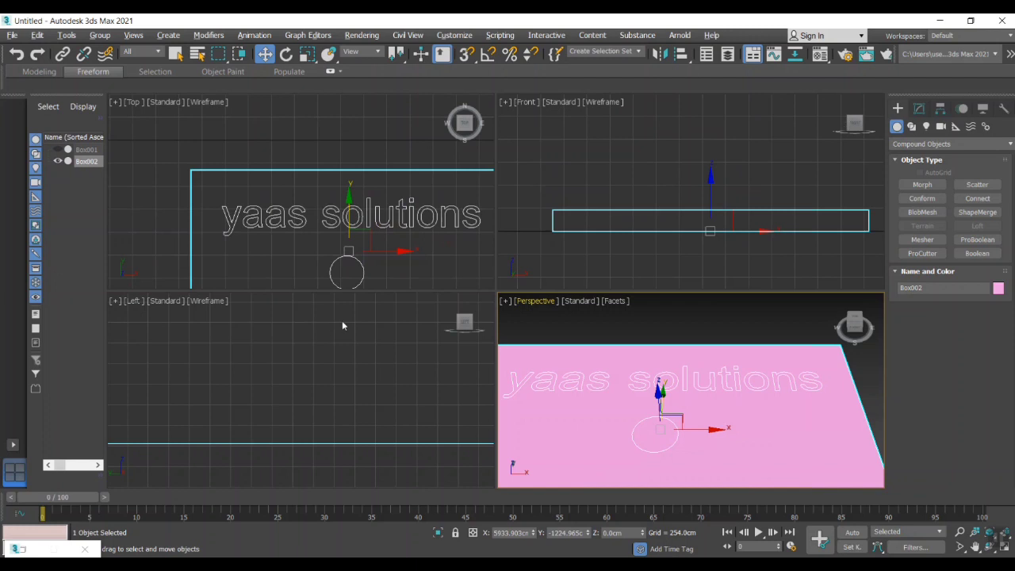
scroll(346, 329, "down", 3)
scroll(361, 203, "down", 3)
left_click(210, 200)
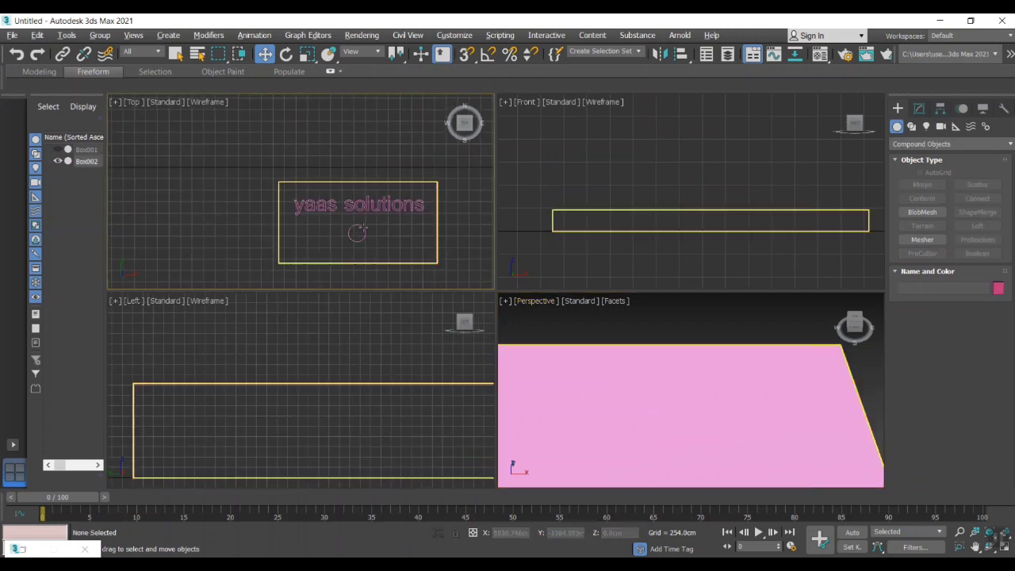
scroll(809, 393, "down", 3)
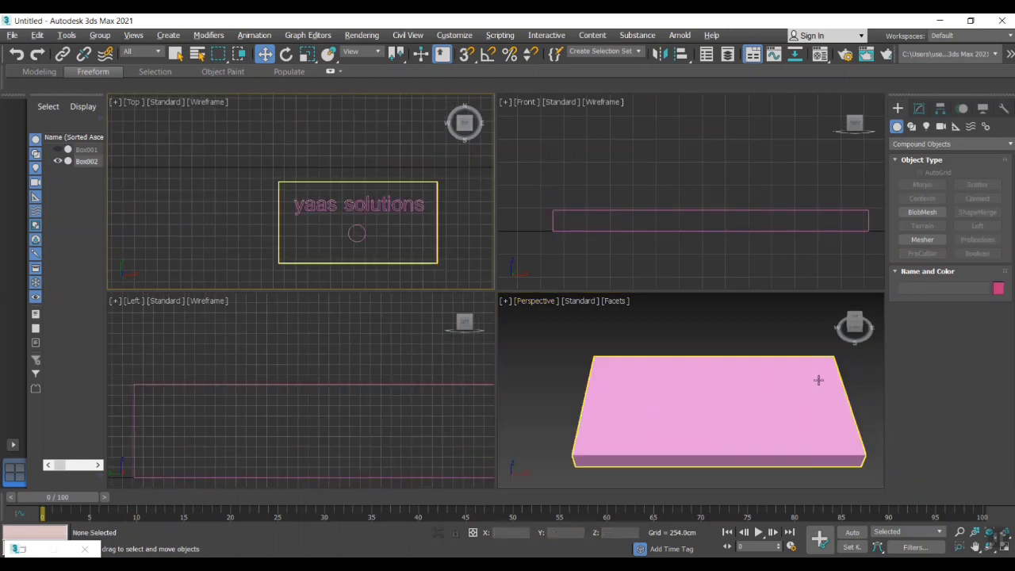
left_click(816, 387)
scroll(829, 387, "up", 3)
scroll(814, 385, "down", 4)
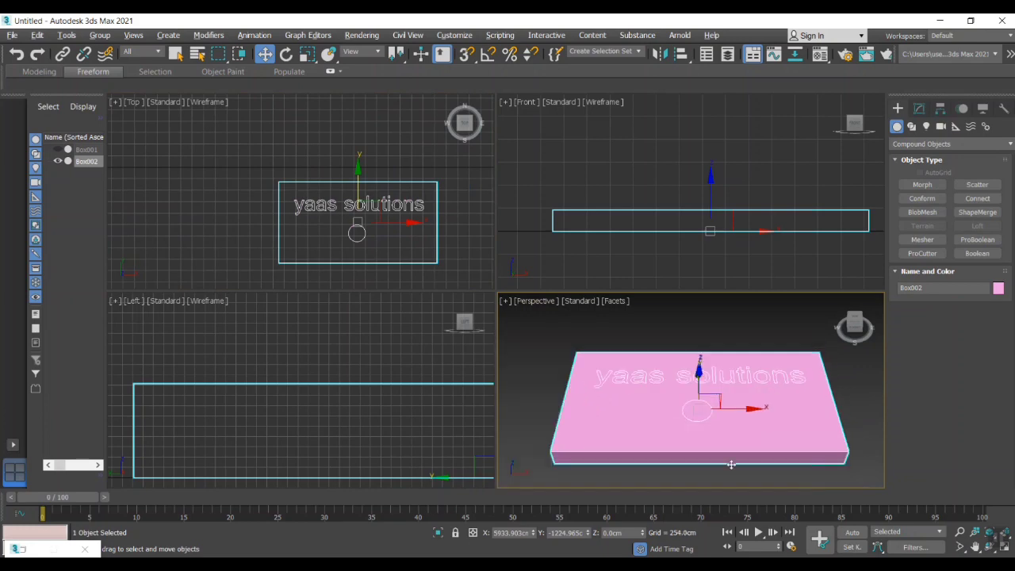
- Convert Box002 to an Editable Poly and enter Polygon sub-object mode
right_click(741, 407)
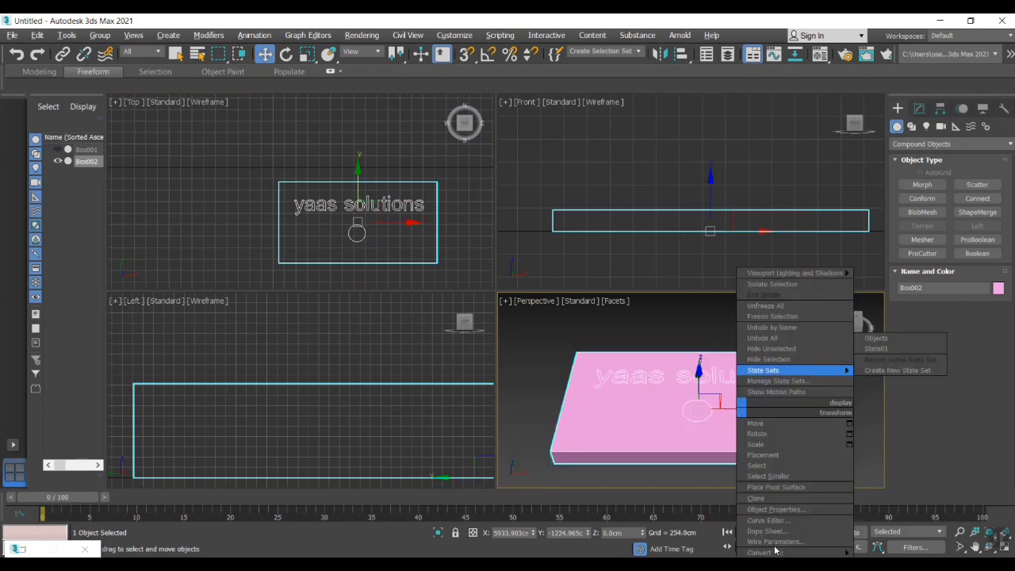
right_click(769, 406)
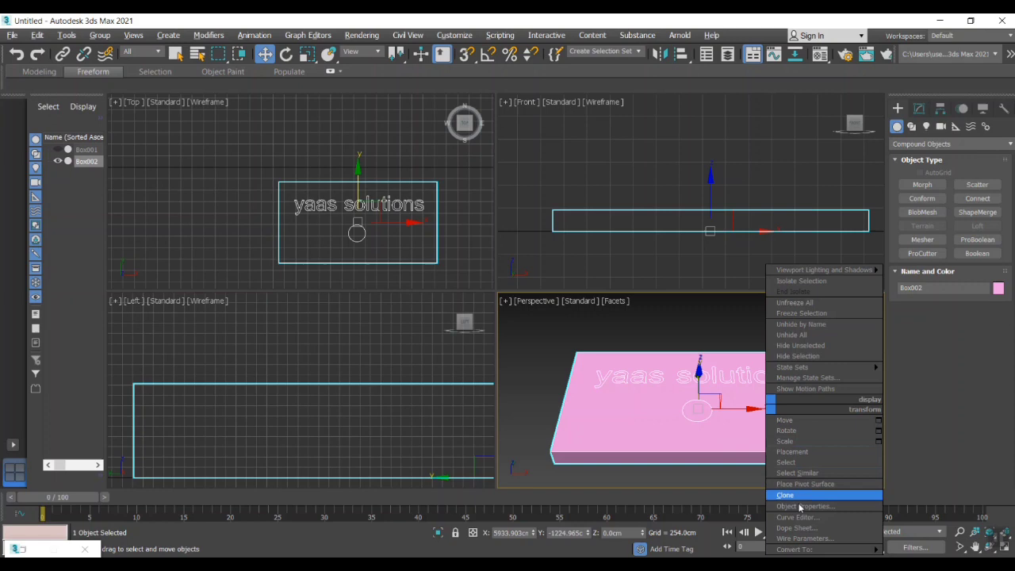
mouse_move(825, 548)
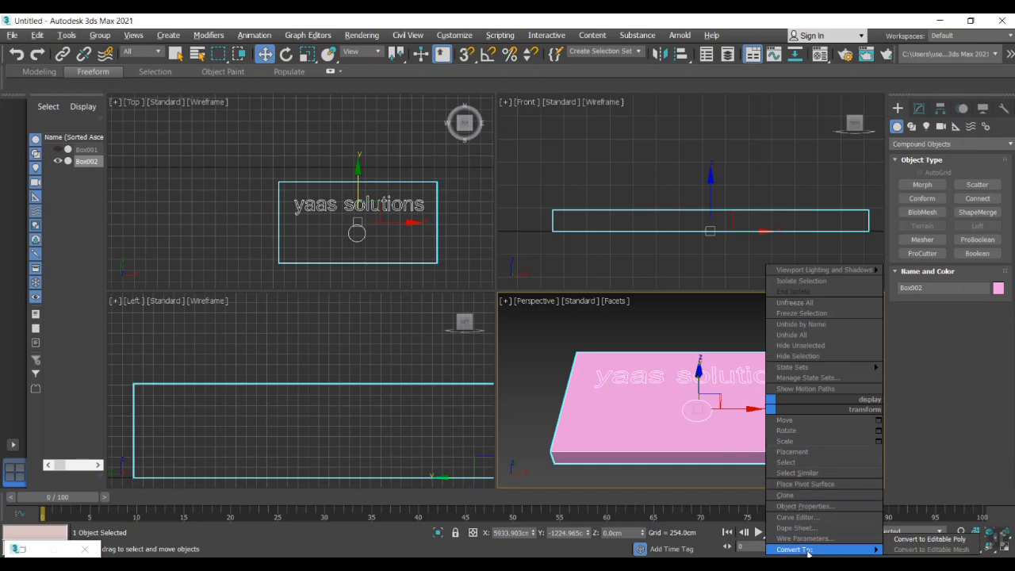
left_click(929, 539)
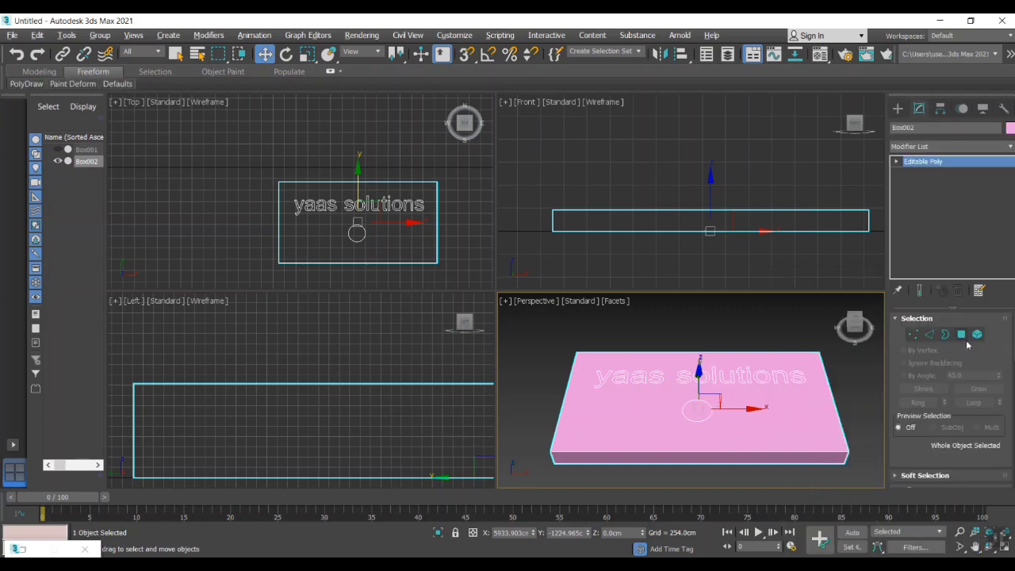
left_click(961, 335)
- Select the polygon faces of the letters y, a, a and s of 'yaas'
scroll(679, 366, "up", 3)
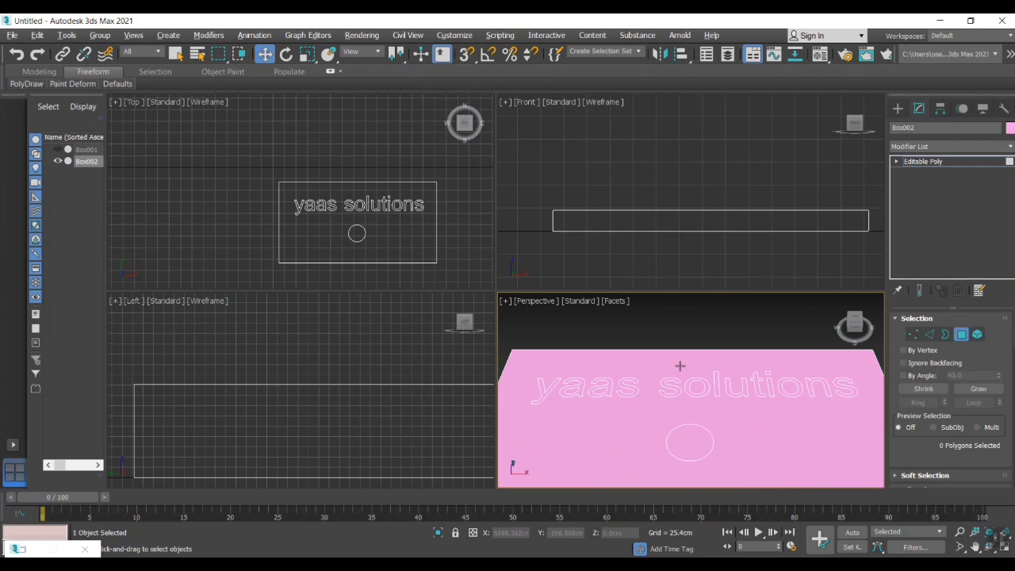
left_click(542, 386)
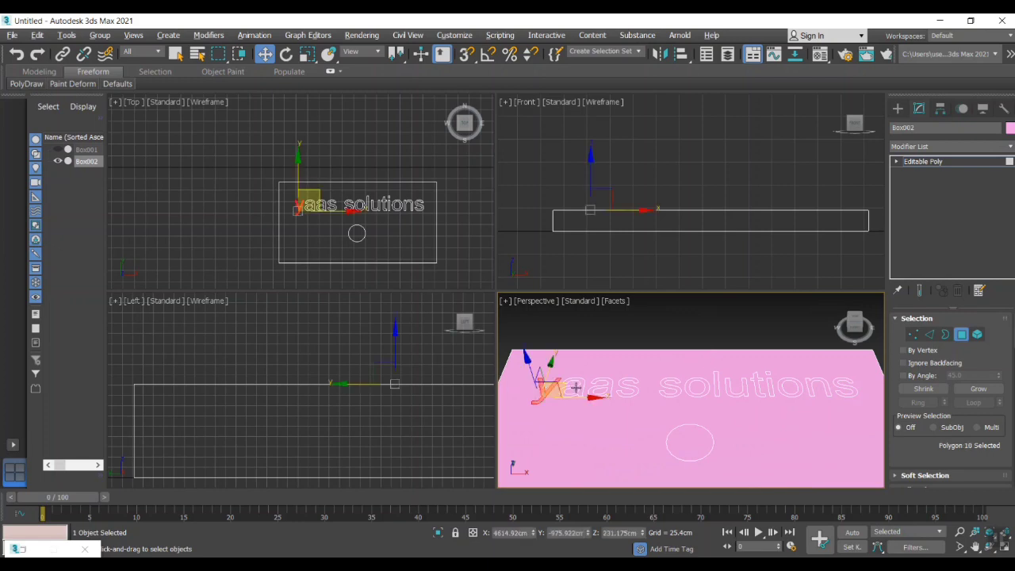
left_click(581, 385, "ctrl")
left_click(607, 382, "ctrl")
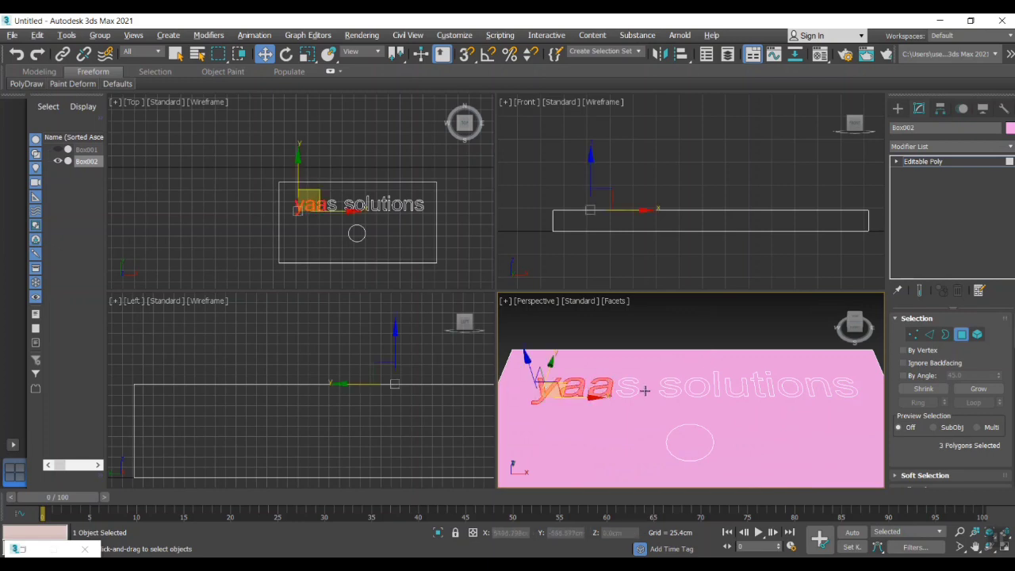
left_click(623, 383, "ctrl")
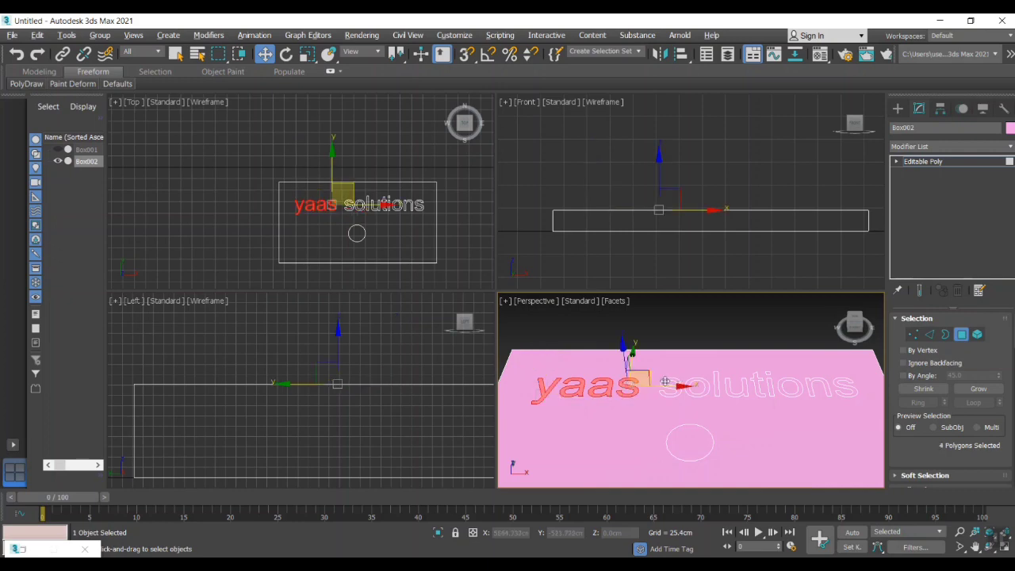
- Add every letter face of 'solutions' to the selection, reaching 14 polygons
left_click(668, 384, "ctrl")
left_click(693, 386, "ctrl")
left_click(715, 380, "ctrl")
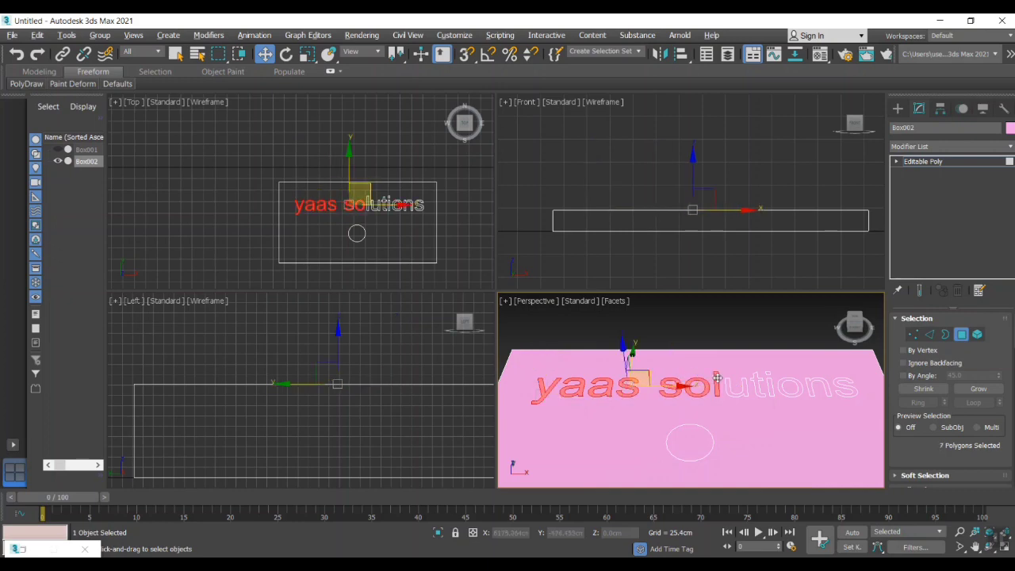
left_click(723, 386, "ctrl")
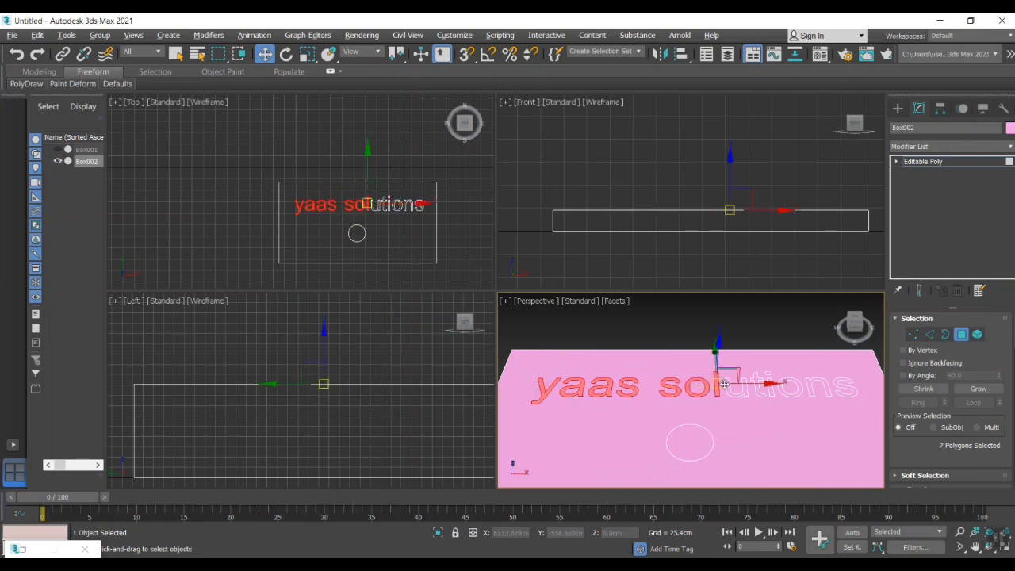
left_click(766, 389, "ctrl")
left_click(772, 392, "ctrl")
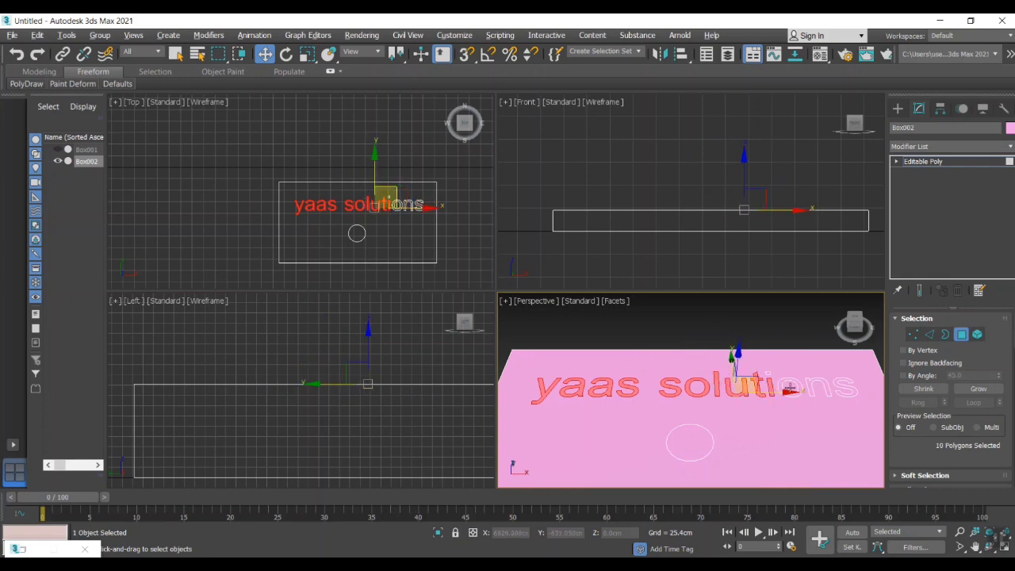
left_click(795, 384, "ctrl")
left_click(808, 385, "ctrl")
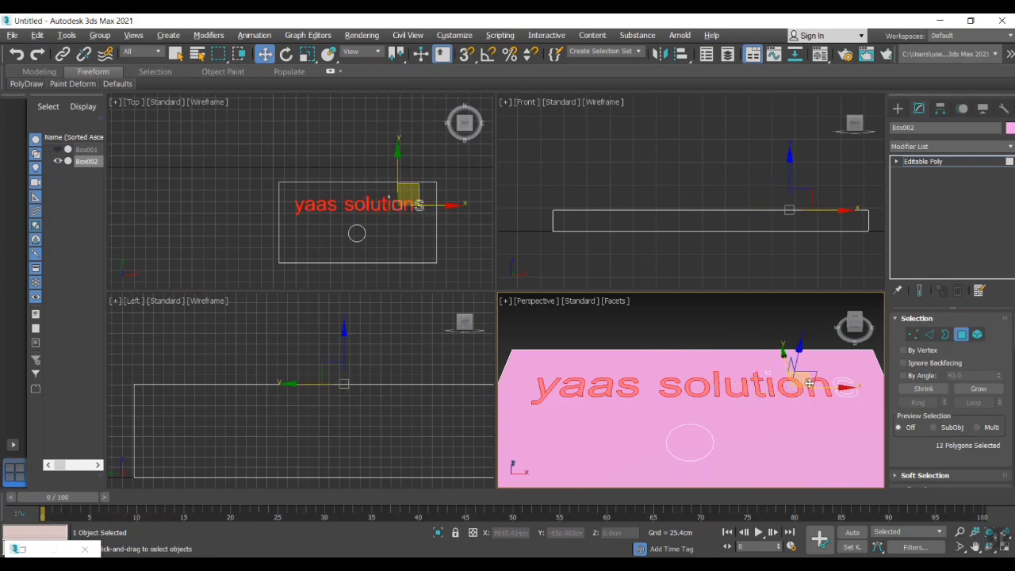
left_click(837, 382, "ctrl")
scroll(766, 371, "up", 5)
left_click(775, 379, "ctrl")
scroll(774, 380, "down", 8)
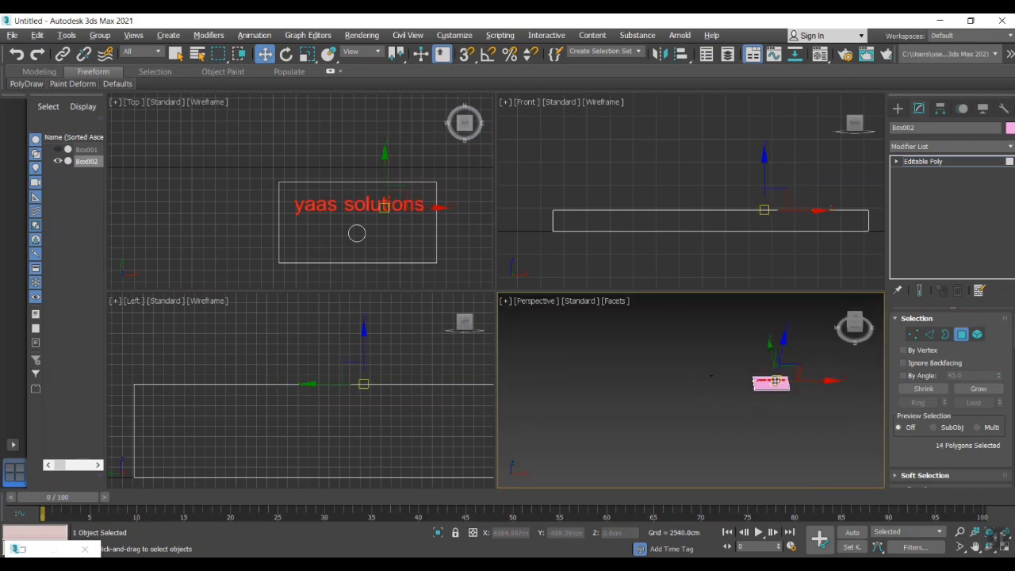
scroll(774, 380, "up", 6)
- Assign a green base colour material to the lettering faces, shown in viewport, then close the editor
key("m")
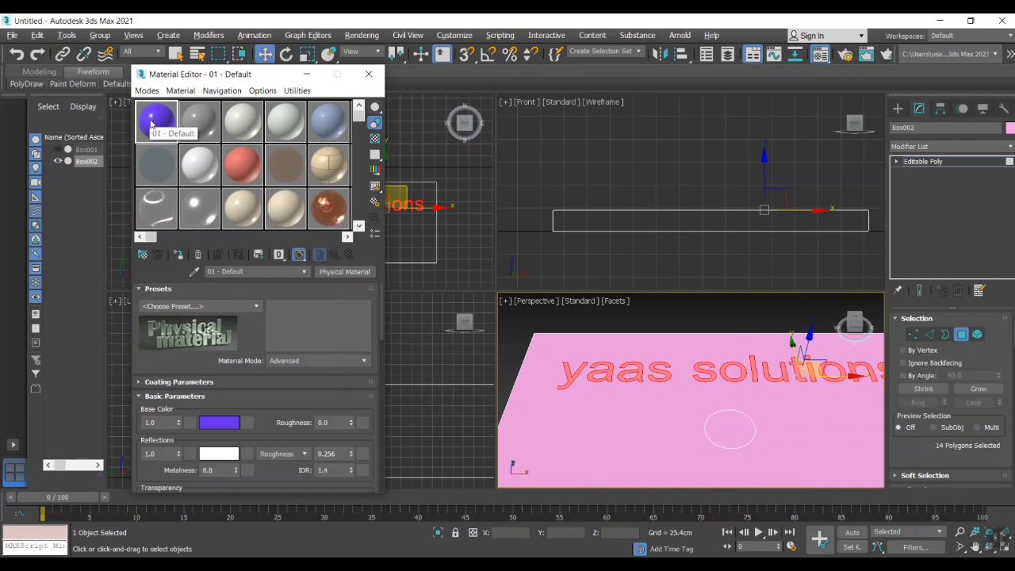
left_click(219, 423)
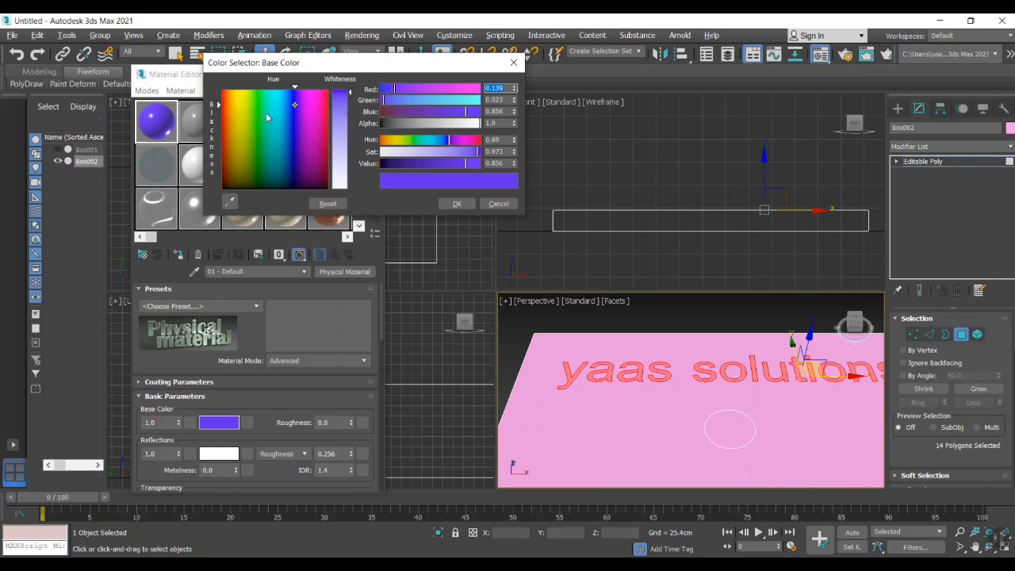
left_click(408, 142)
left_click(456, 203)
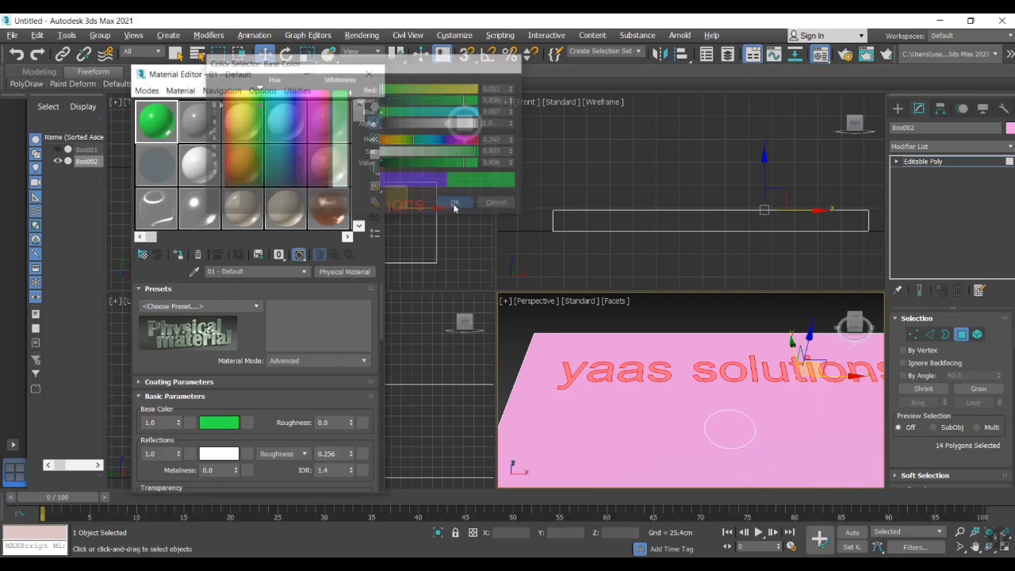
left_click(180, 254)
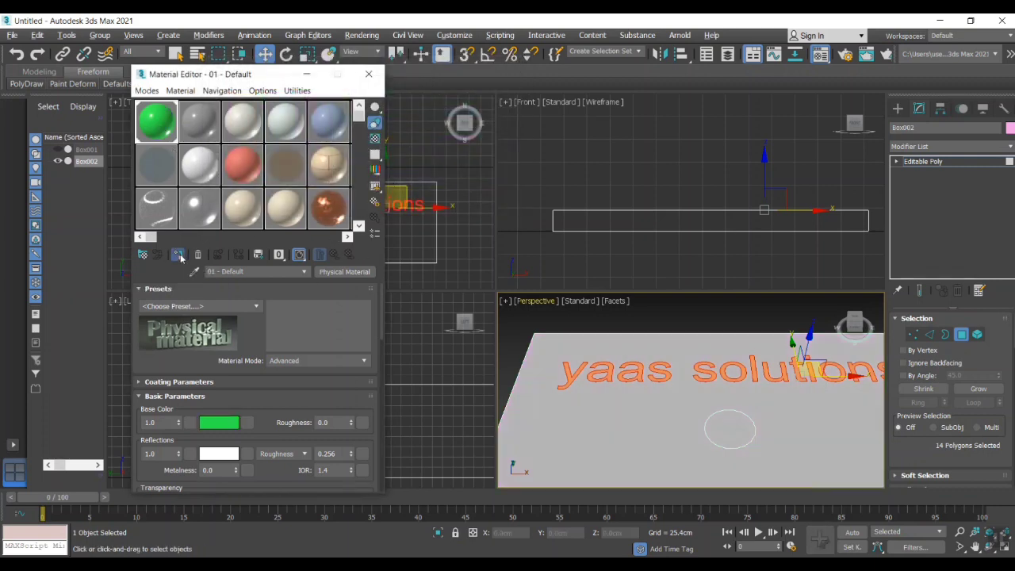
left_click(299, 256)
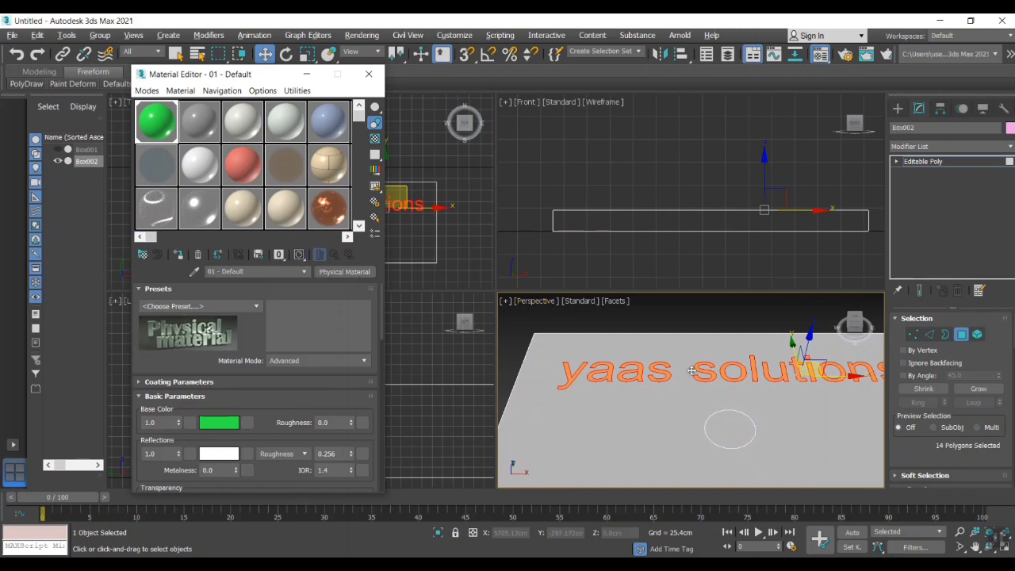
left_click(368, 74)
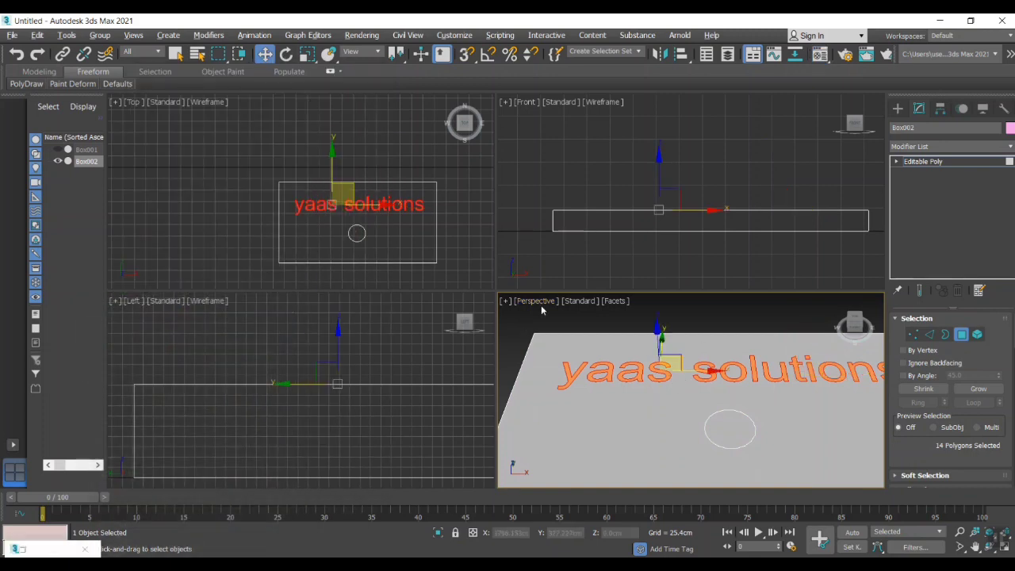
- Re-enter Polygon mode on Box002 and select the imprinted circle face
left_click(961, 333)
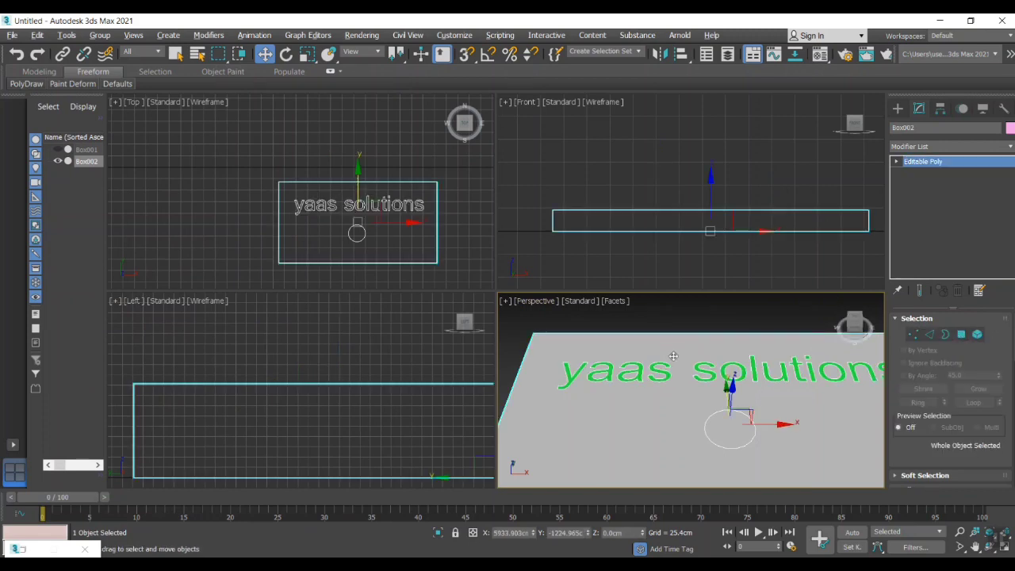
scroll(719, 347, "down", 3)
scroll(719, 347, "up", 5)
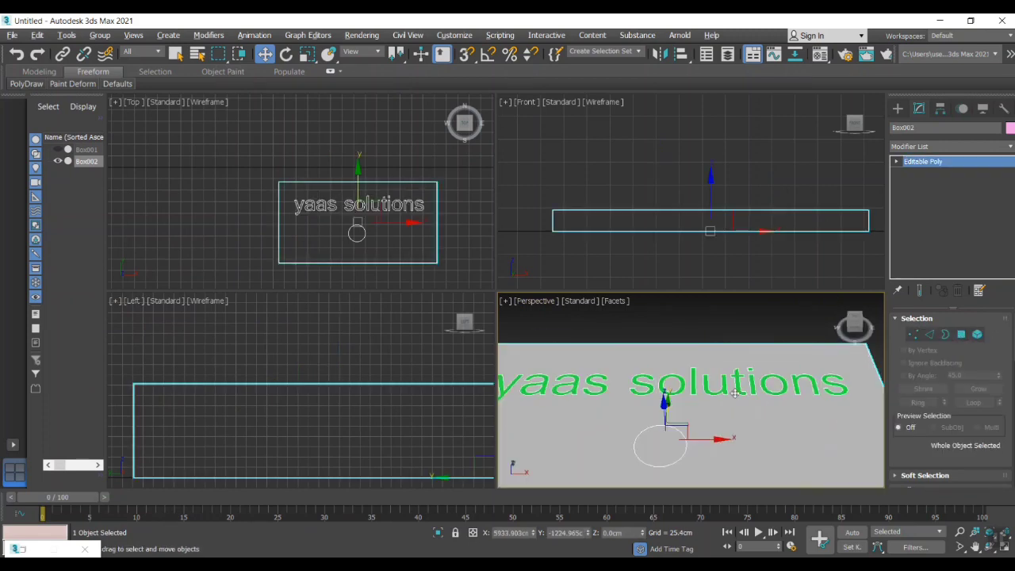
left_click(961, 334)
left_click(662, 442)
- Assign the coral Wall Paint material to the circle face, then exit Polygon mode and deselect
scroll(663, 442, "down", 5)
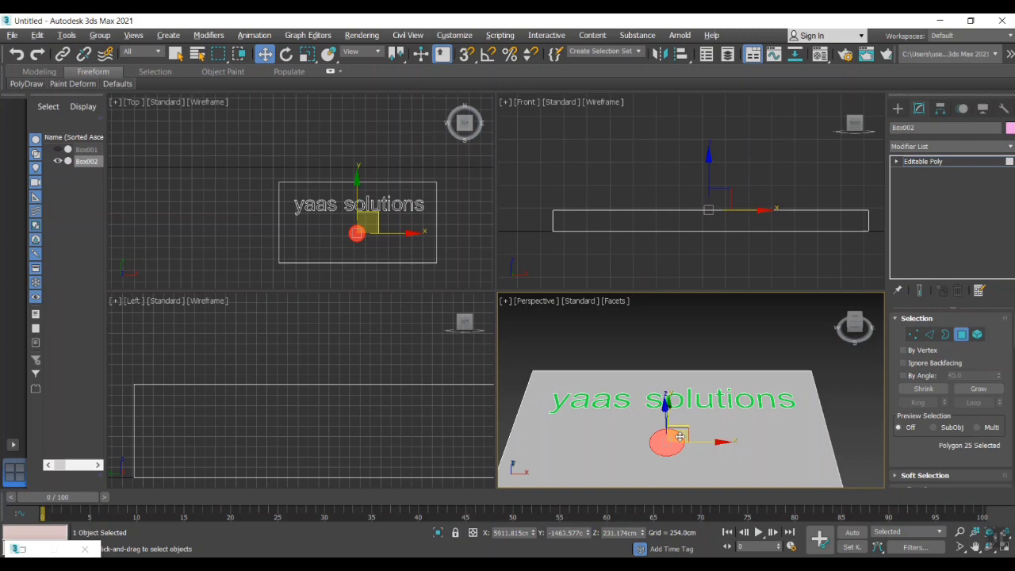
key("m")
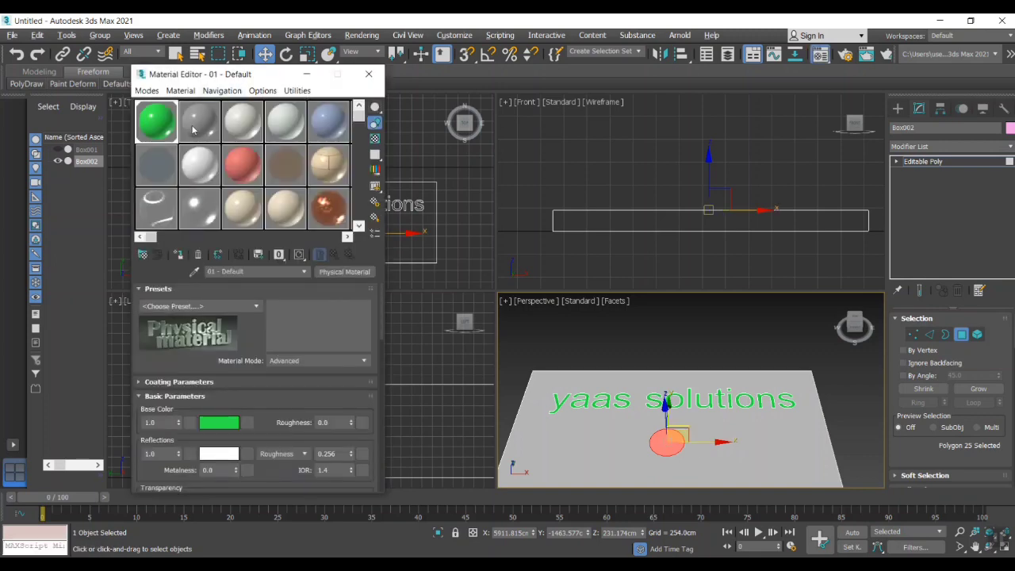
left_click(245, 174)
left_click(177, 256)
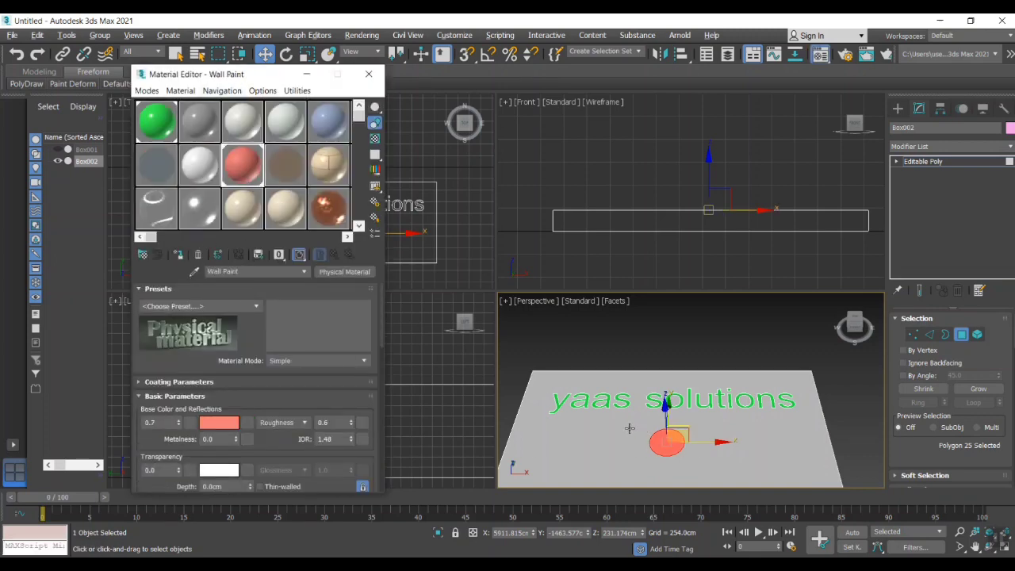
left_click(961, 334)
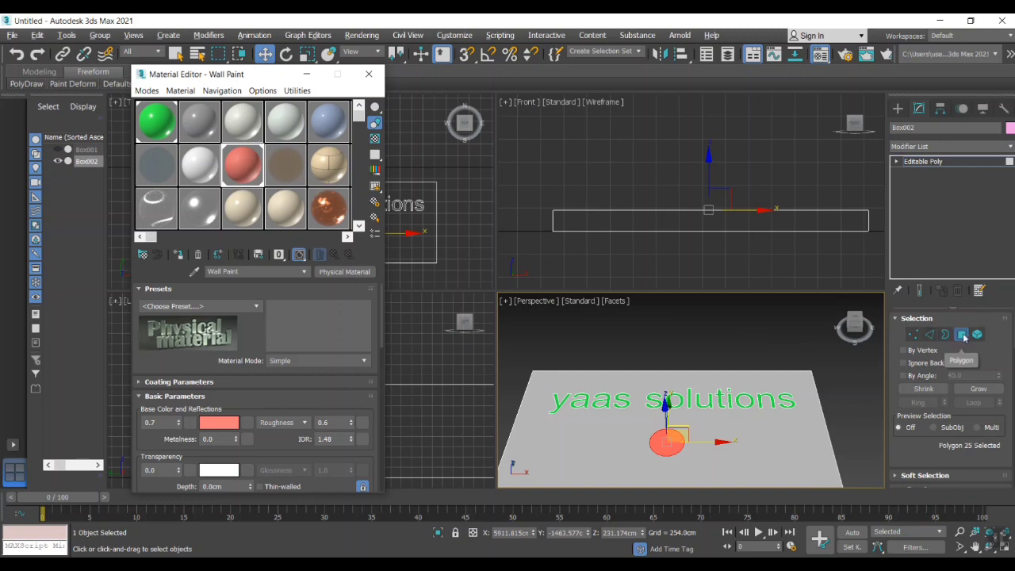
left_click(844, 367)
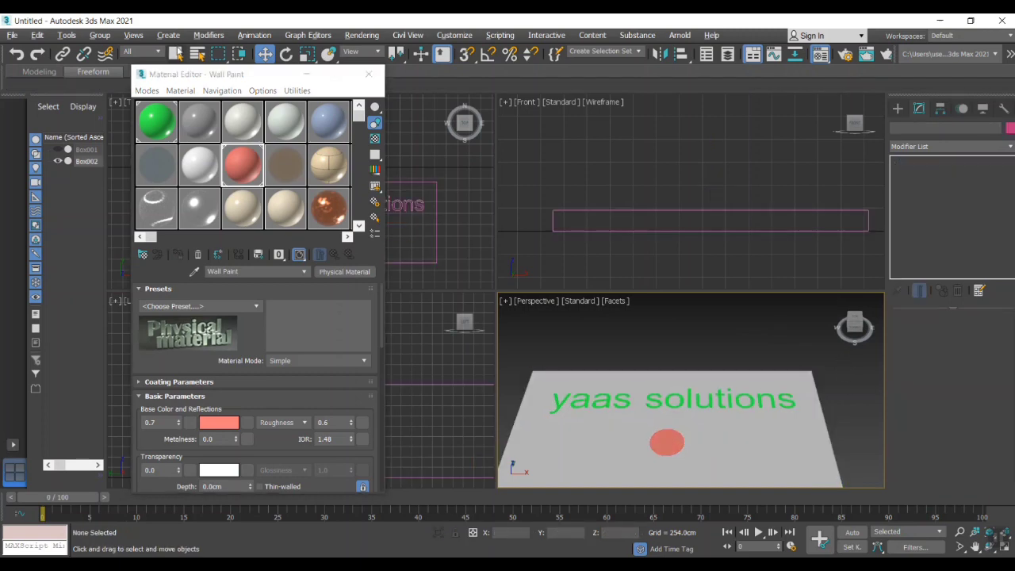
left_click(368, 74)
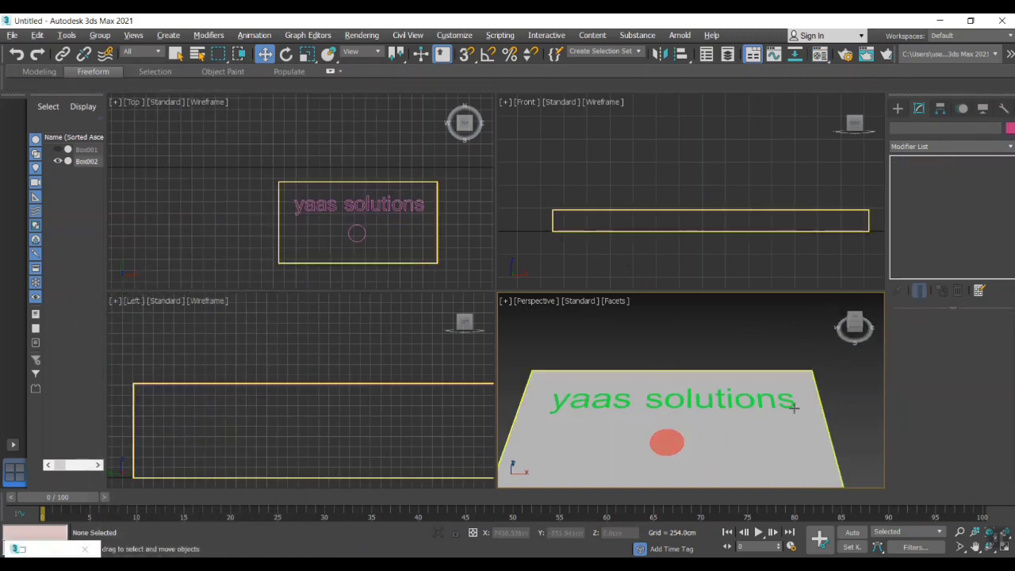
scroll(784, 421, "down", 5)
- Orbit Box002, switch to the ViewCube's Top view, and deselect to inspect the coloured faces
left_click(435, 239)
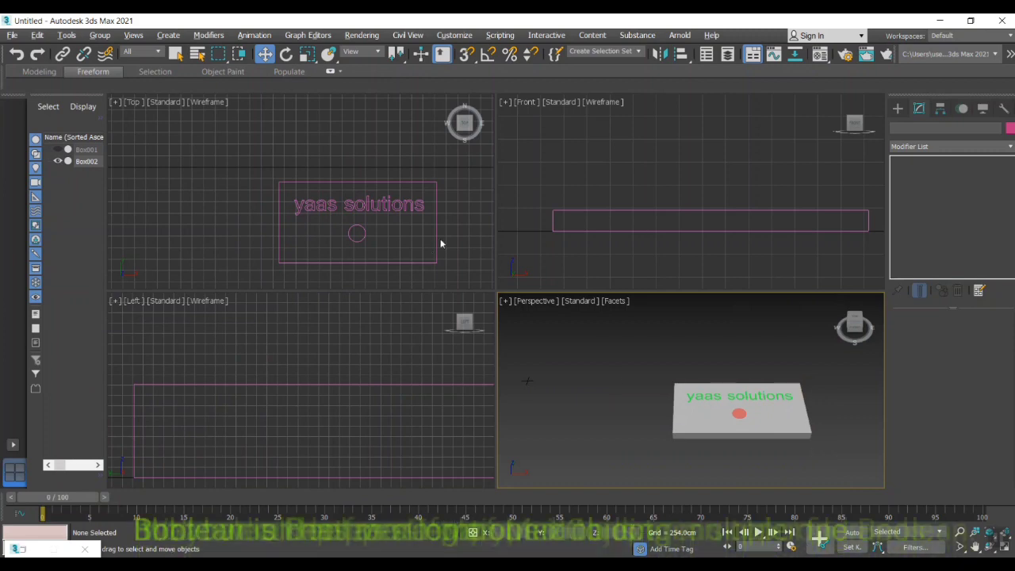
scroll(632, 348, "up", 5)
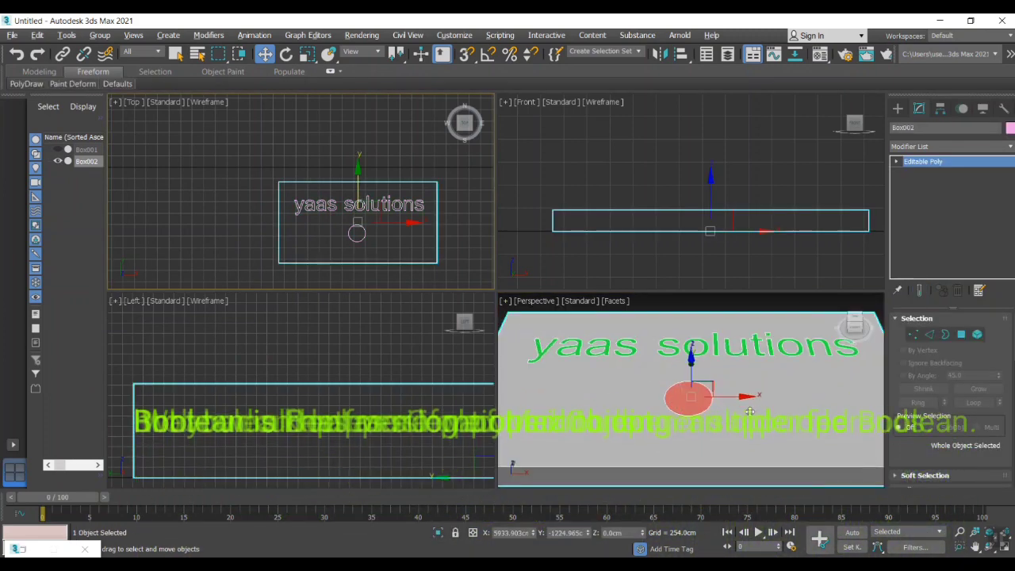
scroll(633, 349, "down", 3)
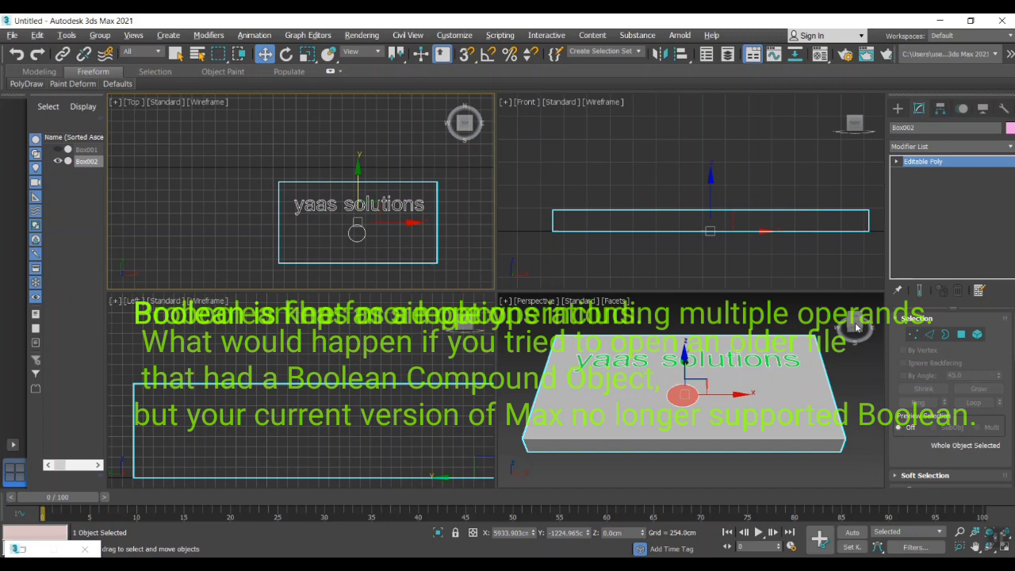
left_click_drag(848, 325, 781, 333)
left_click(854, 318)
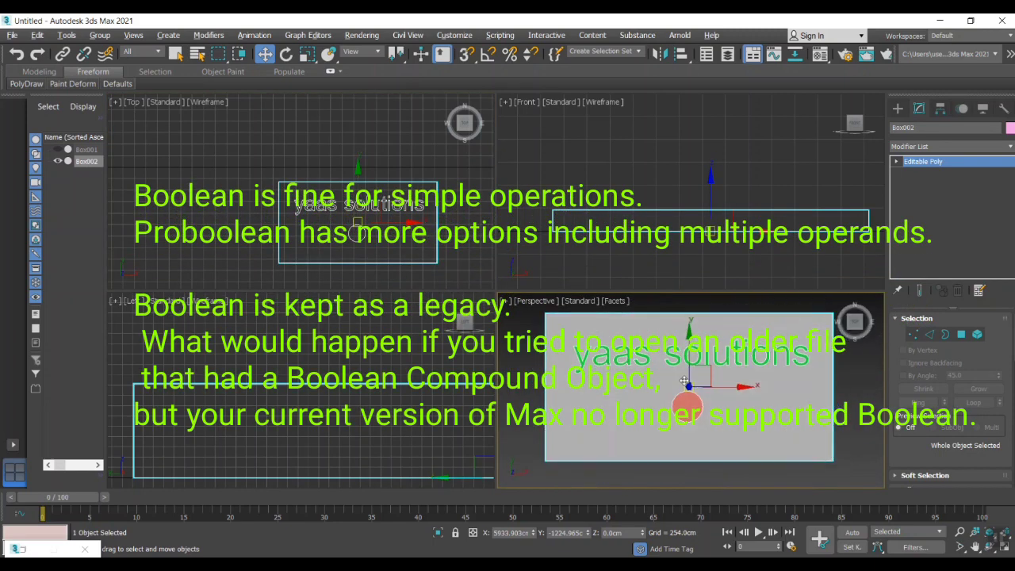
left_click(854, 389)
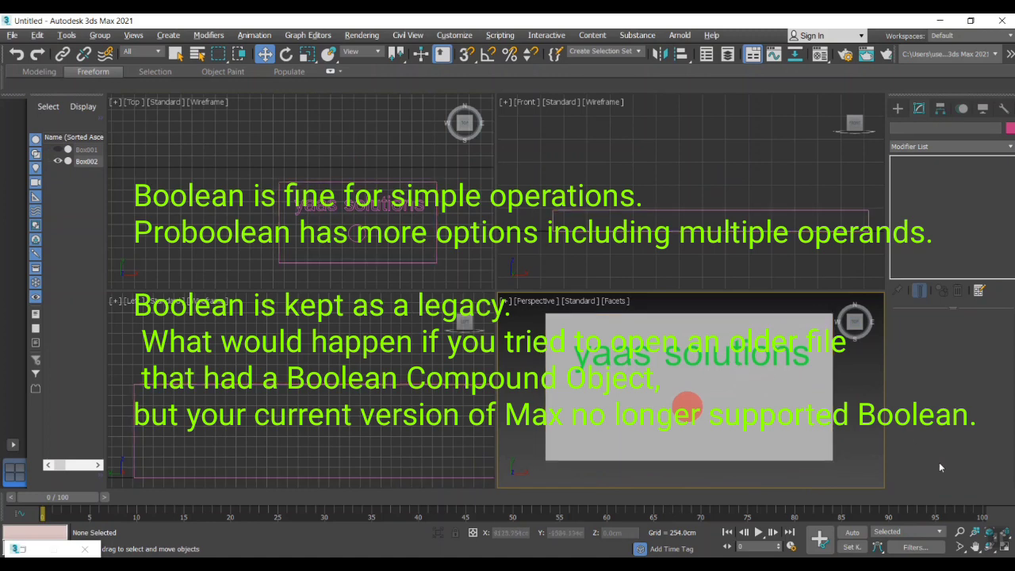